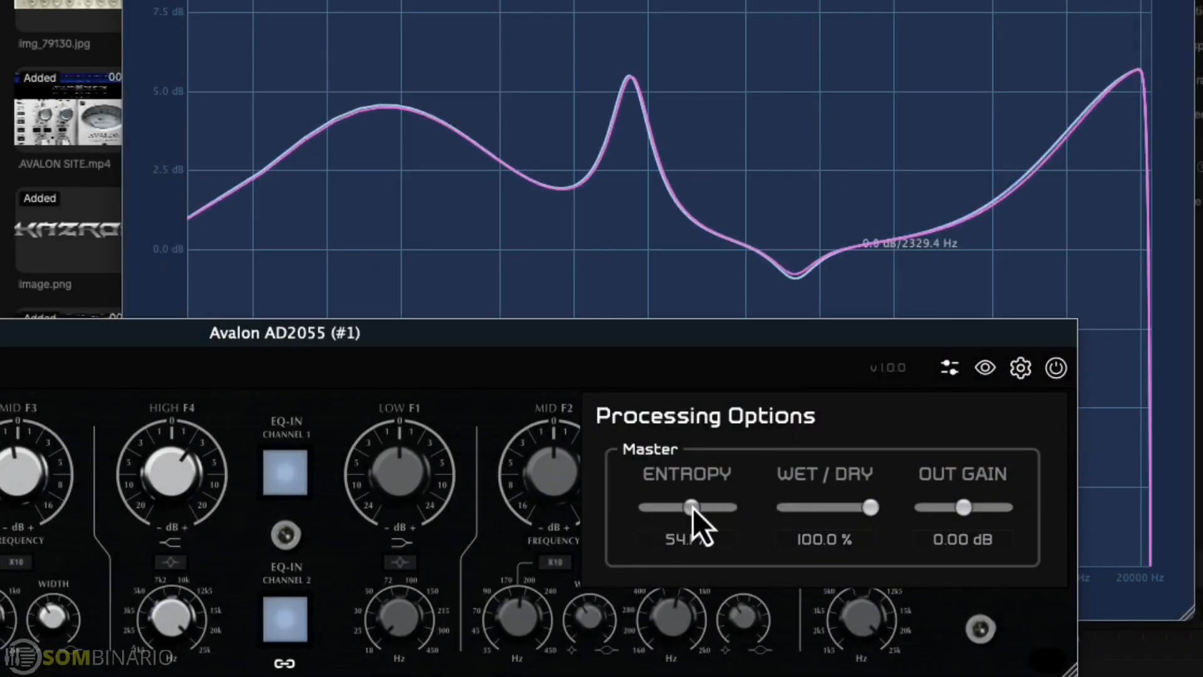
- Raise the master entropy amount in the Avalon AD2055 equalizer's processing options
drag(708, 507, 724, 505)
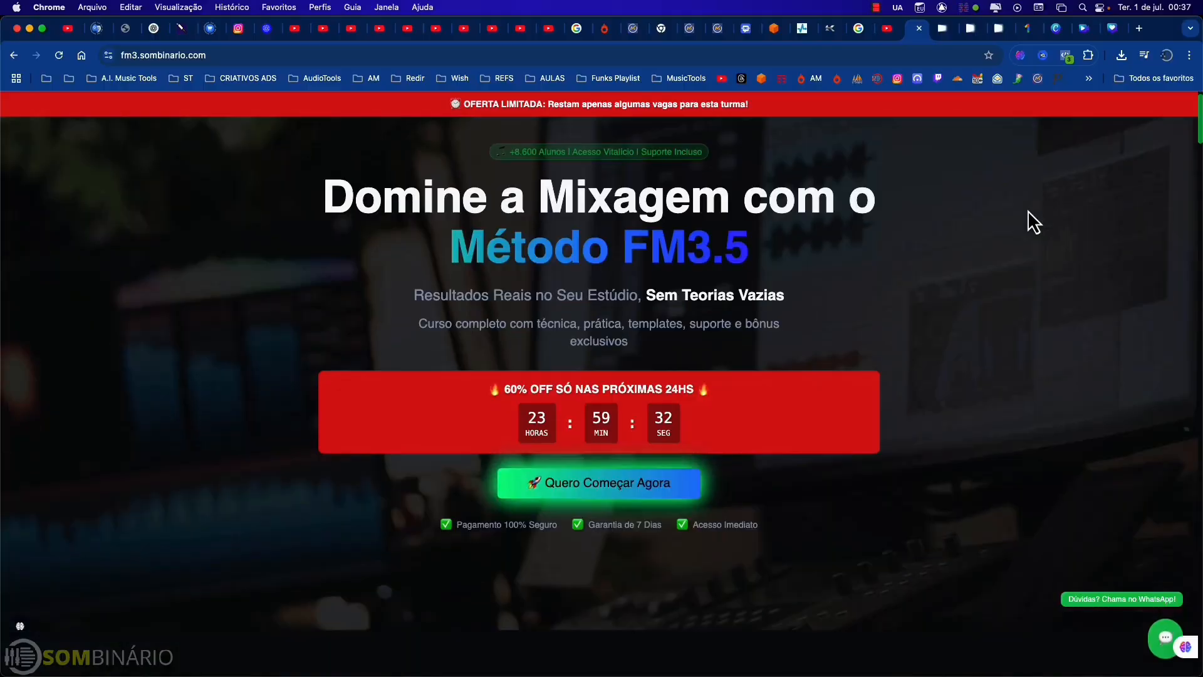
- Look through the FM3.5 mixing course page, including what it teaches and the music styles covered
scroll(1028, 211, down, 15)
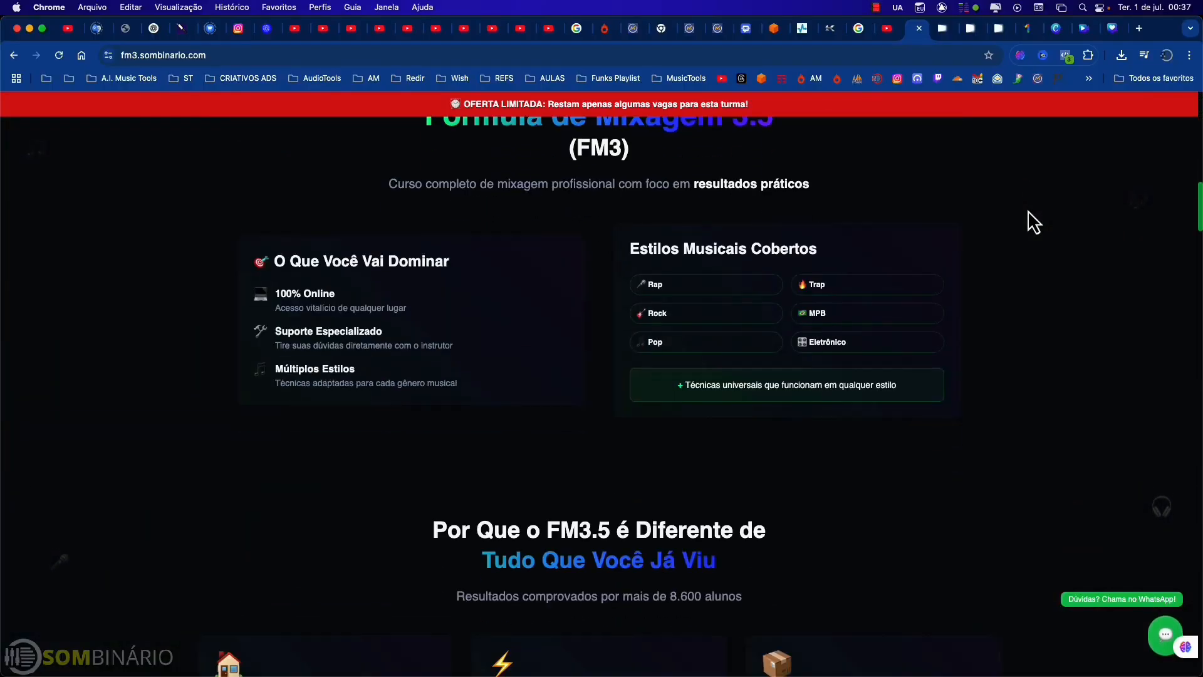
scroll(1028, 213, down, 5)
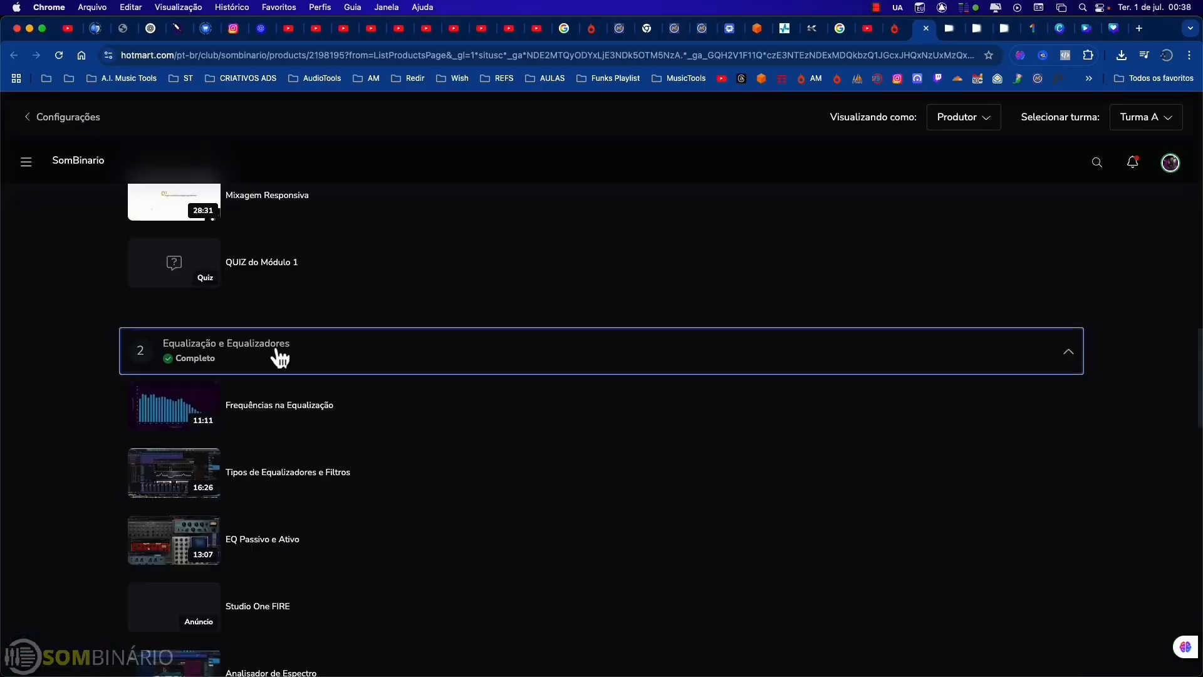
- Browse the course modules from the one after Equalização e Equalizadores through Sessões Práticas, expanding each to view its lessons
scroll(290, 327, down, 8)
click(290, 313)
scroll(292, 346, down, 10)
click(295, 344)
scroll(298, 340, down, 12)
click(308, 259)
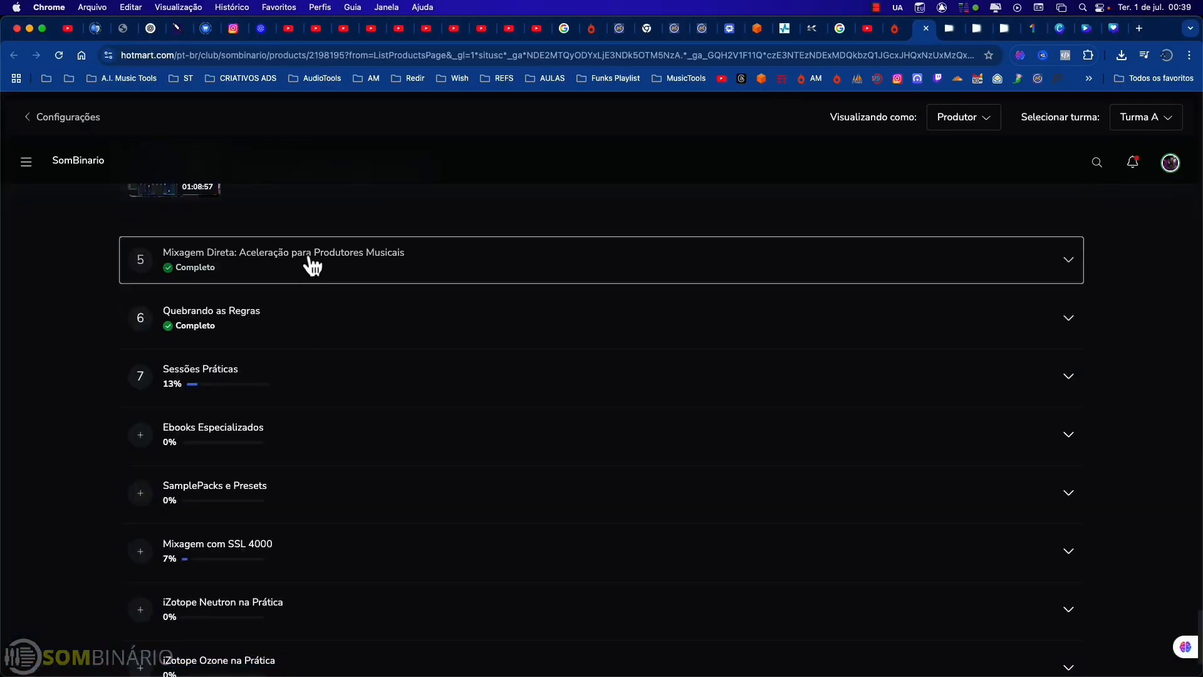
scroll(315, 340, down, 8)
scroll(315, 341, down, 5)
click(314, 313)
scroll(314, 308, down, 15)
click(330, 359)
scroll(339, 365, down, 12)
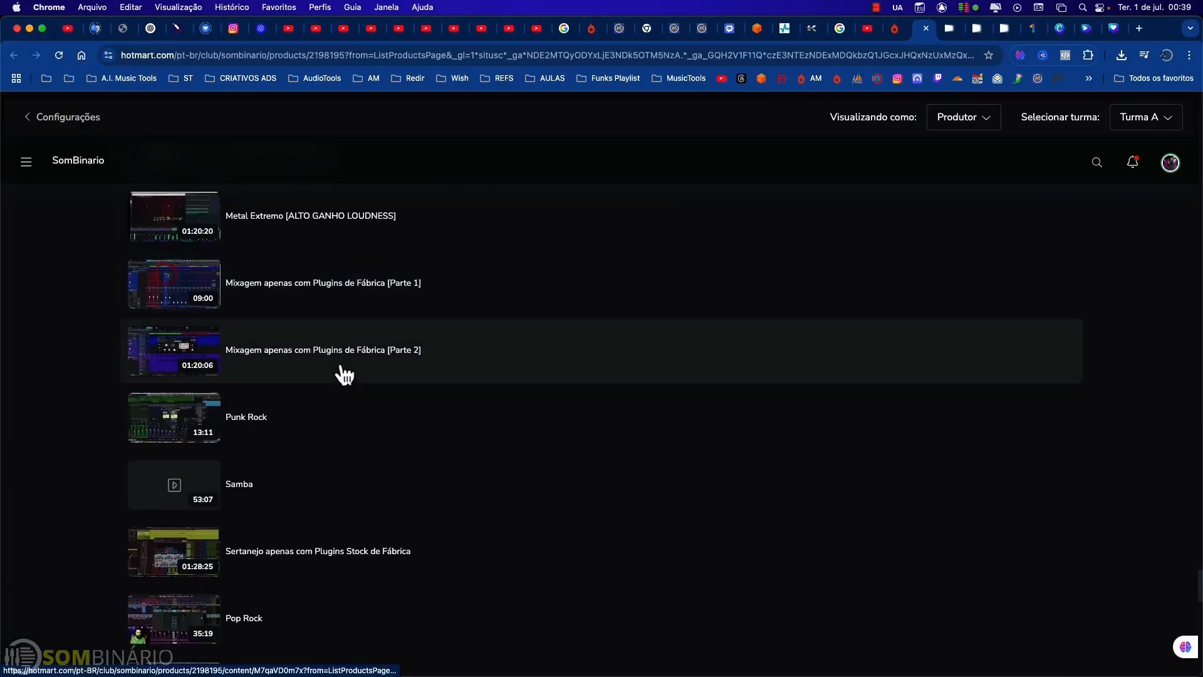
- Examine the extra course modules, expanding Ebooks Especializados, SamplePacks e Presets, Mixagem com SSL 4000, iZotope Neutron and iZotope Ozone
scroll(363, 376, down, 5)
click(408, 382)
scroll(417, 414, down, 10)
click(392, 377)
scroll(398, 388, down, 12)
click(408, 416)
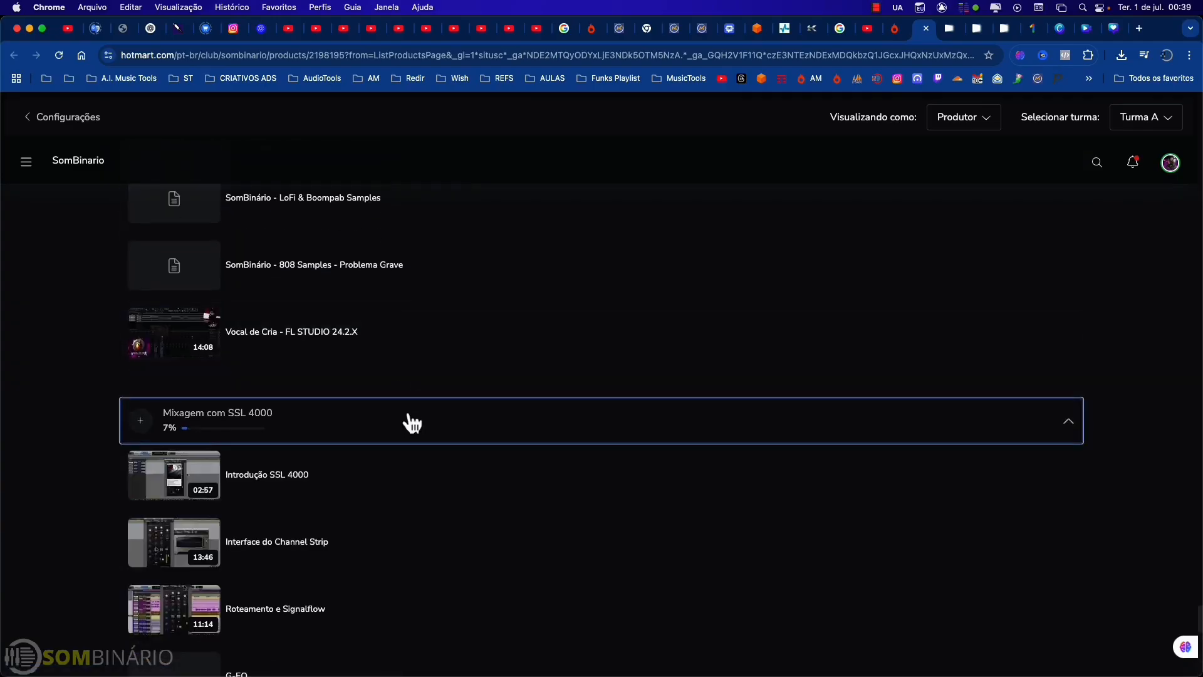
scroll(402, 433, down, 12)
click(378, 485)
scroll(433, 500, down, 10)
click(432, 500)
scroll(411, 483, down, 12)
scroll(382, 591, down, 10)
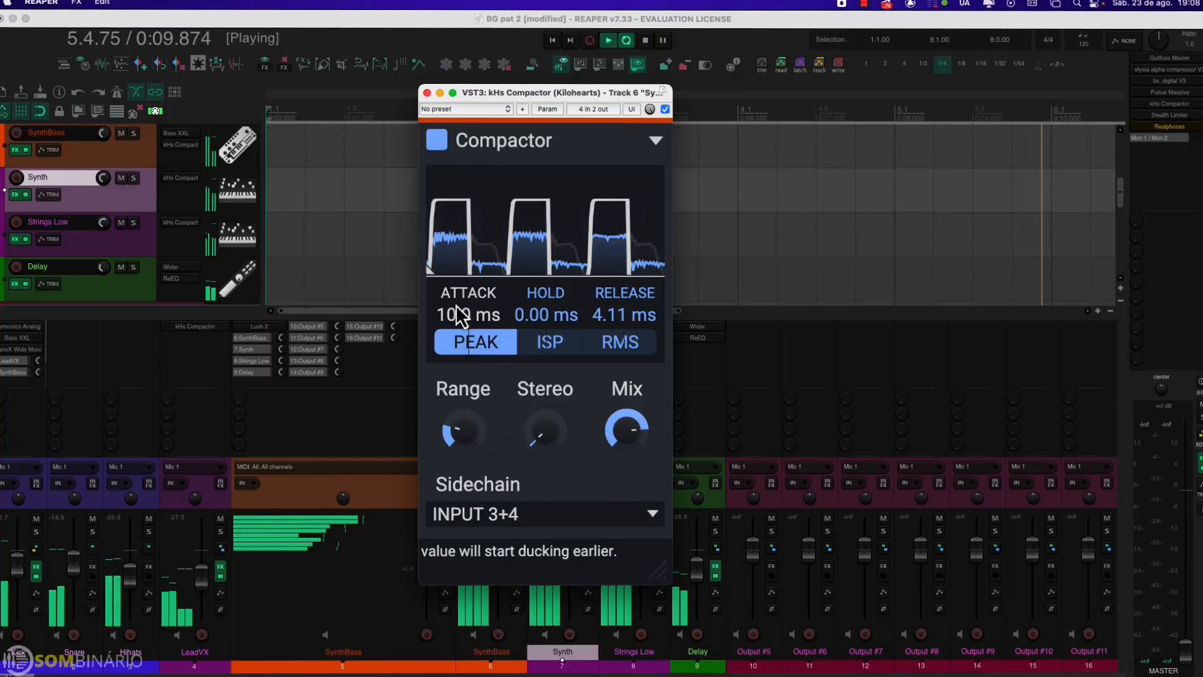
- In REAPER, set the Synth track's Compactor to 6.34 ms attack, 0.00 ms hold and a −60 dB threshold
drag(433, 274, 433, 251)
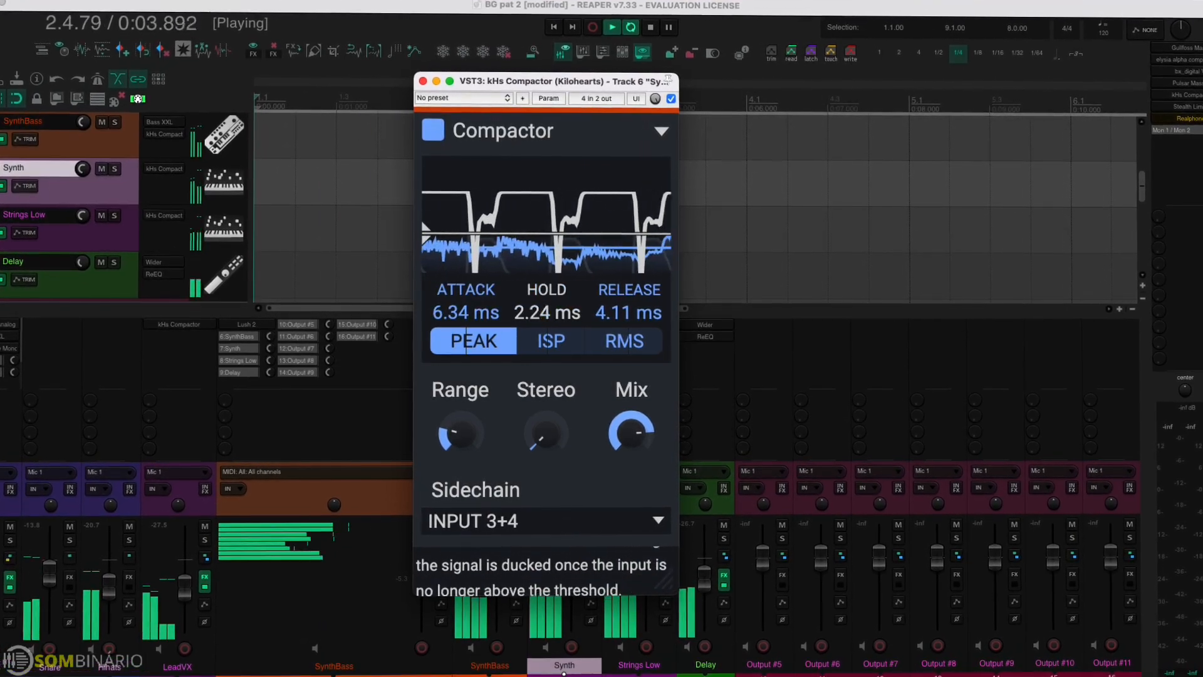
drag(547, 312, 546, 308)
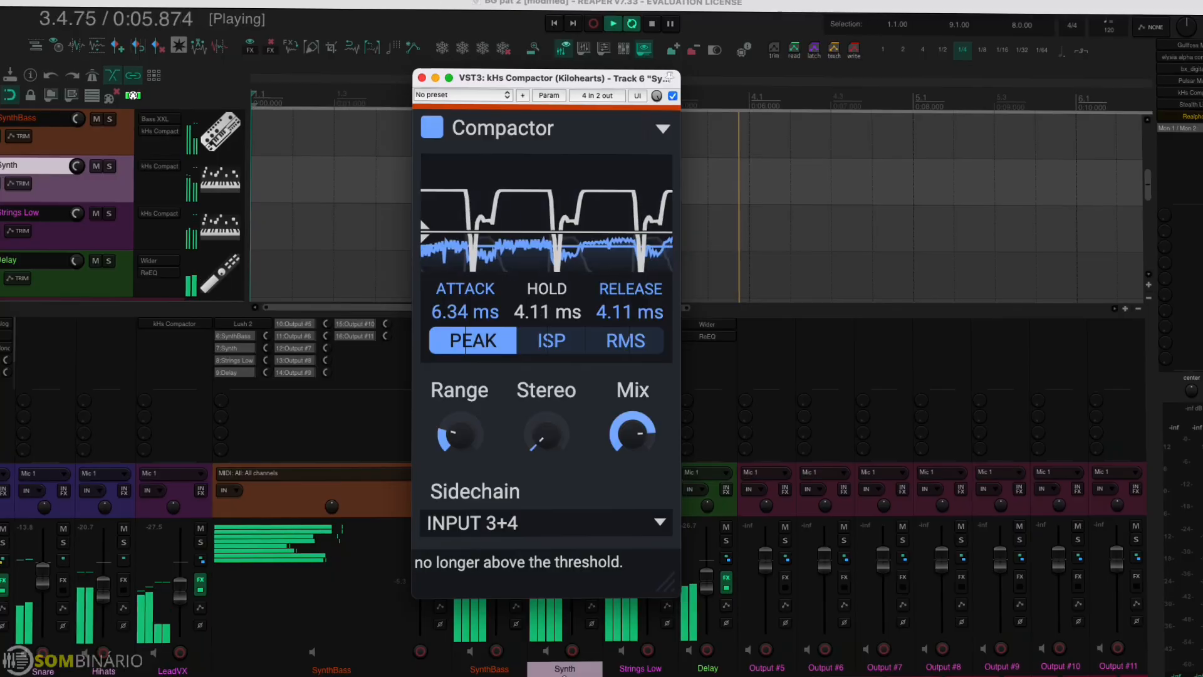
drag(425, 236, 435, 294)
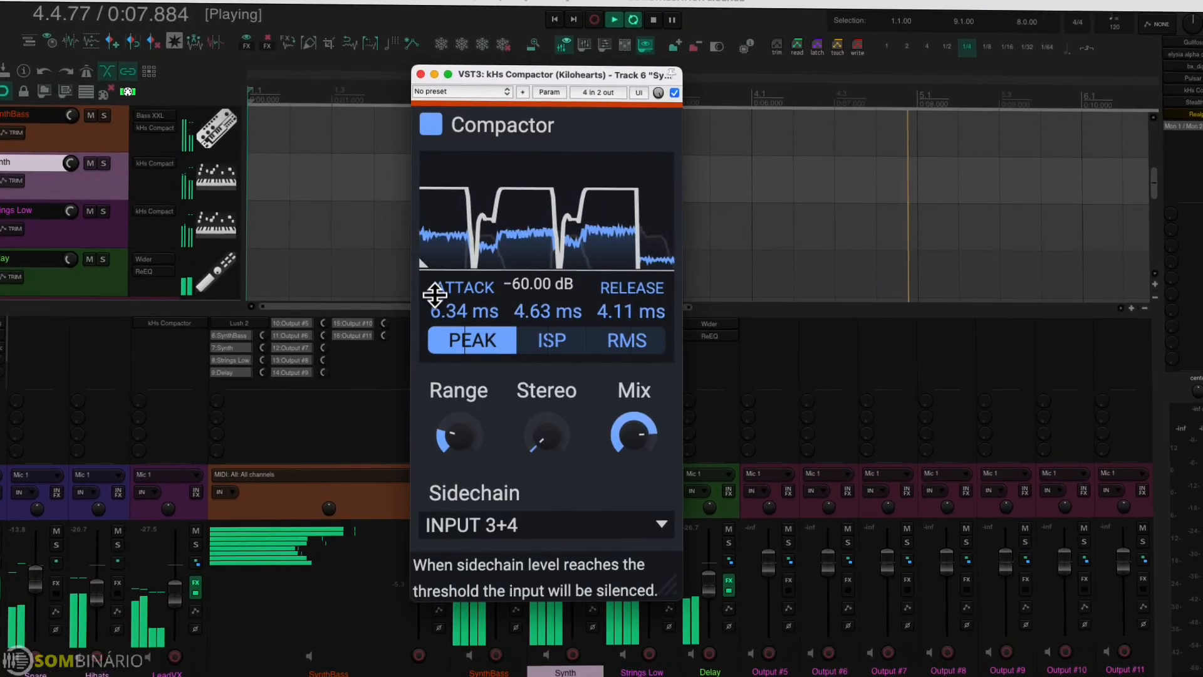
drag(547, 311, 548, 376)
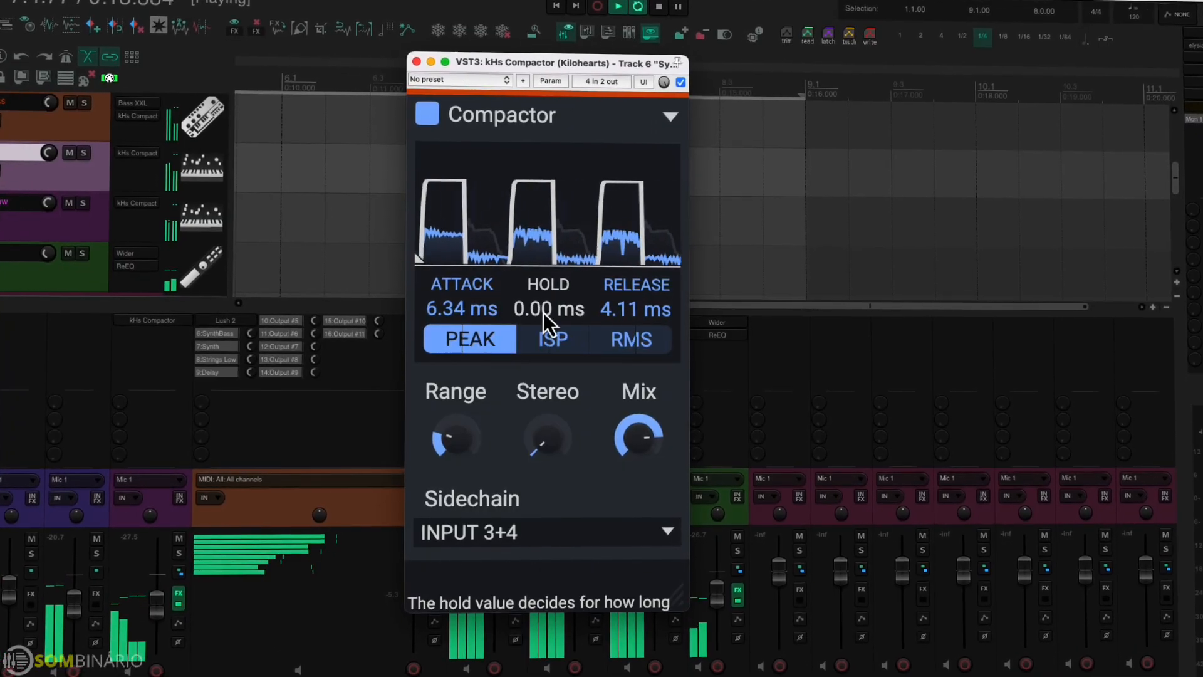
- Set the Compactor's release to 104 ms and raise its threshold
drag(633, 308, 648, 285)
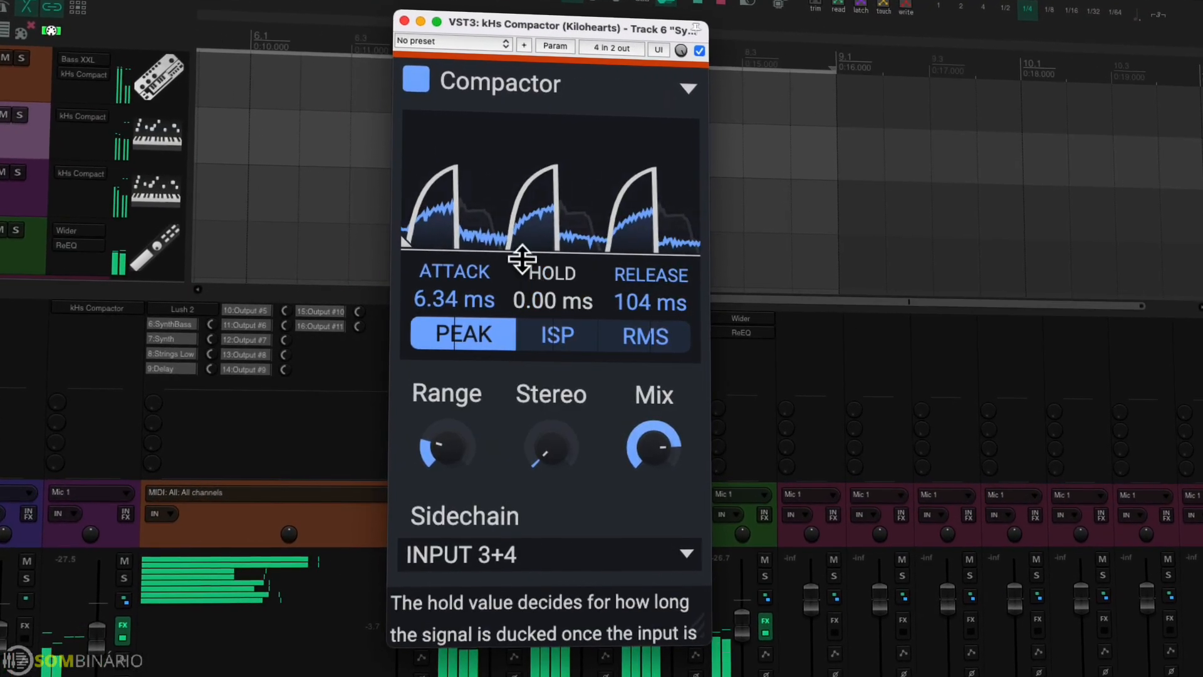
drag(516, 246, 538, 168)
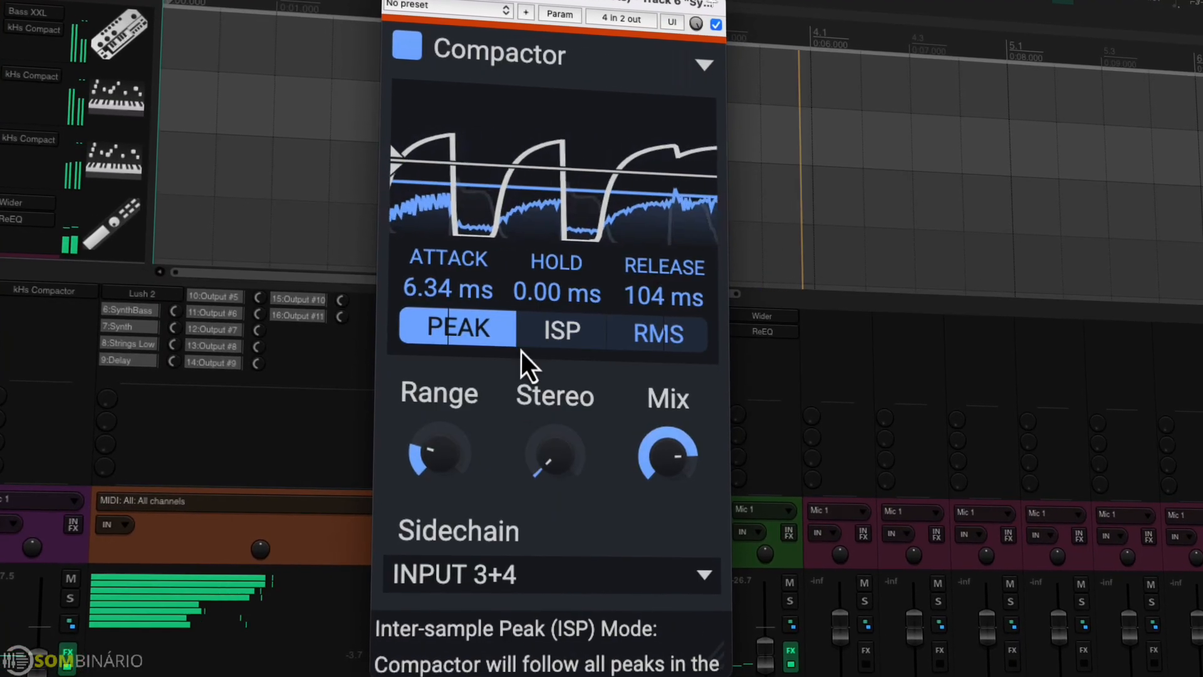
- Reselect INPUT 3+4 as the sidechain source and compare the ISP and RMS detection modes before returning to PEAK
click(480, 574)
click(473, 627)
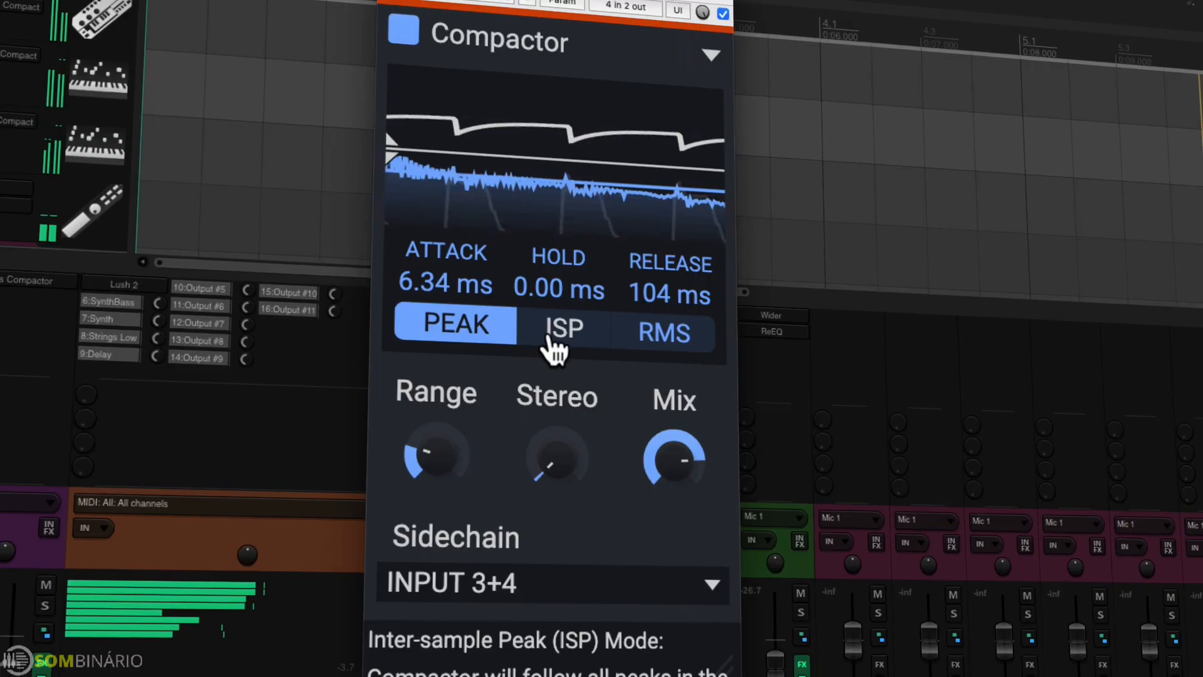
click(571, 335)
click(669, 351)
click(478, 332)
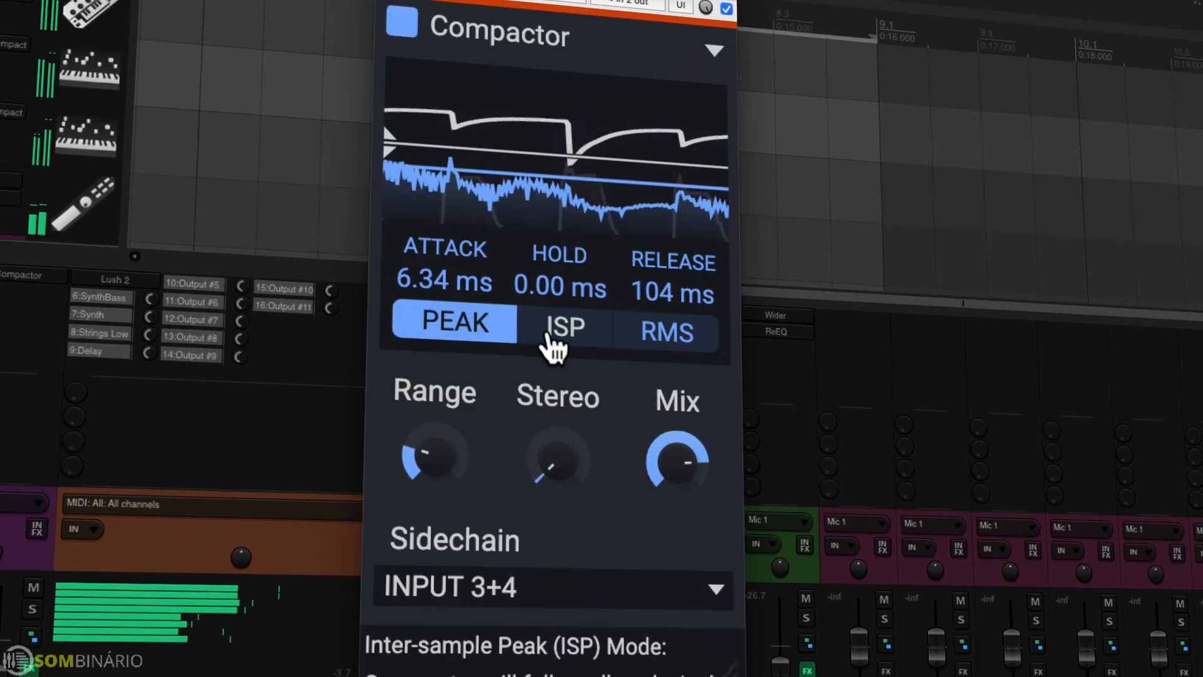
click(619, 348)
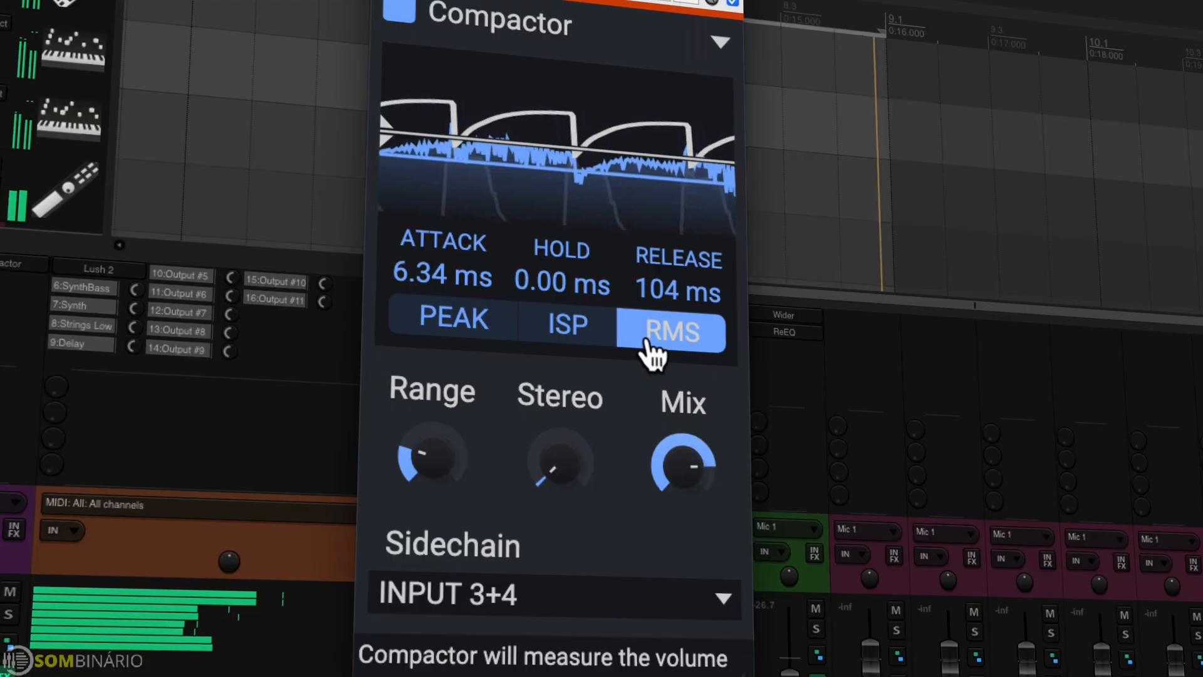
click(473, 329)
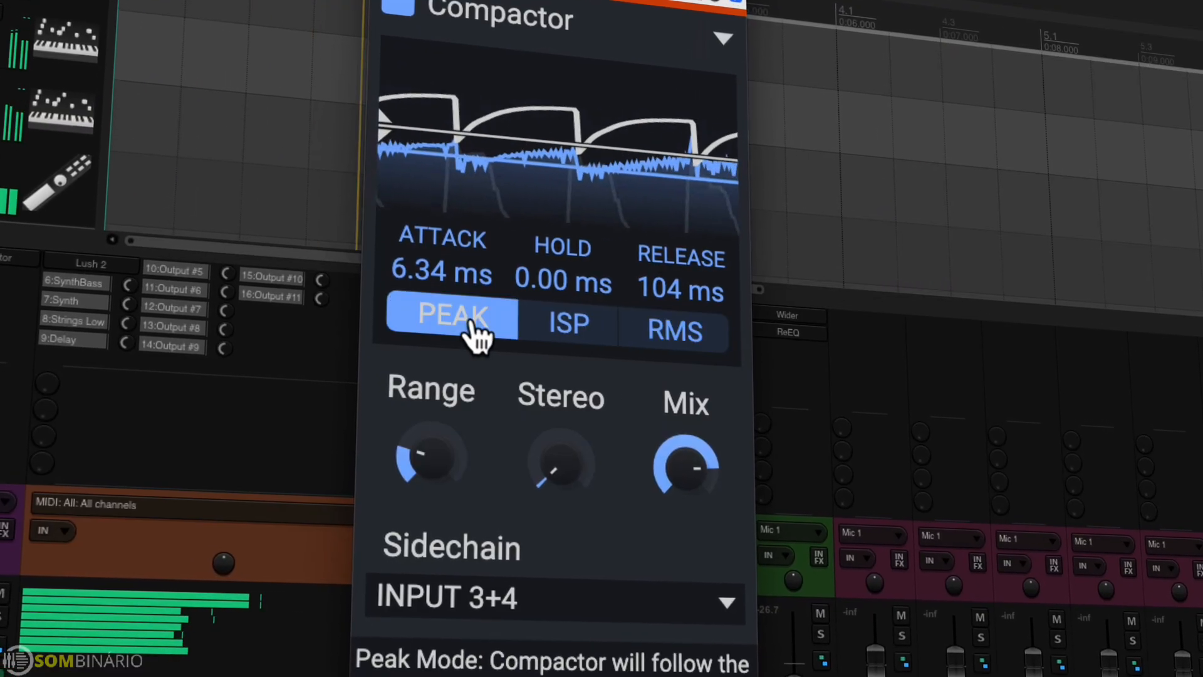
- Raise the threshold, switch the Compactor's detection mode to ISP and fine-tune the threshold level
drag(385, 142, 387, 113)
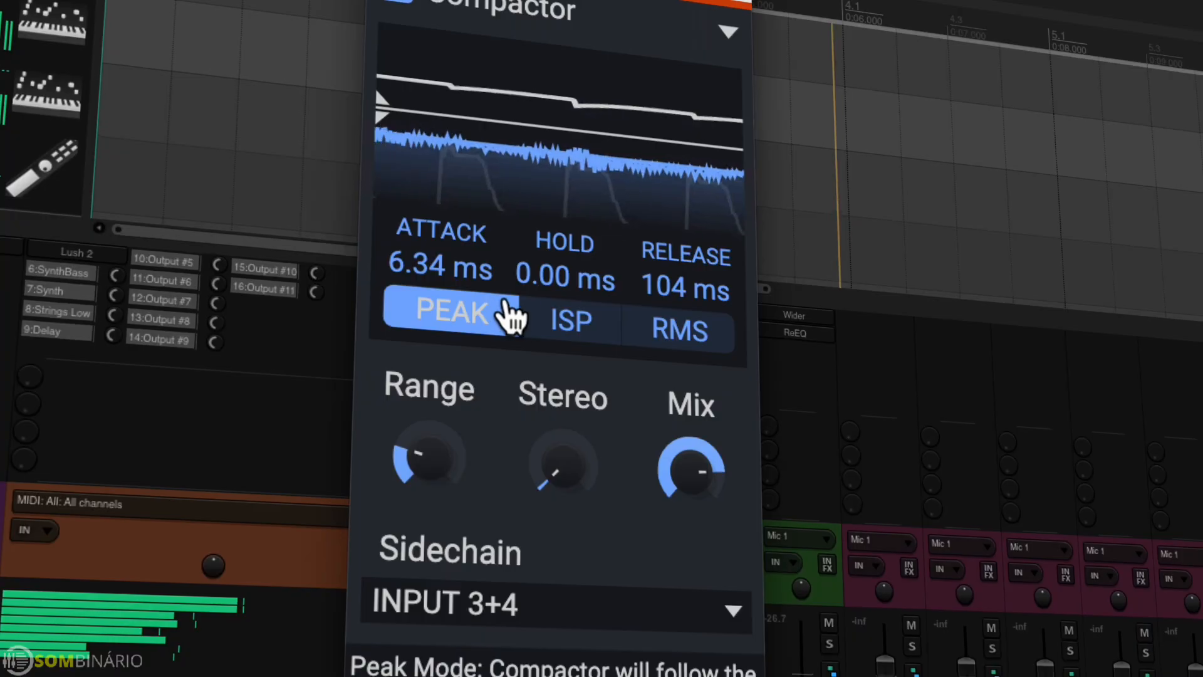
click(570, 323)
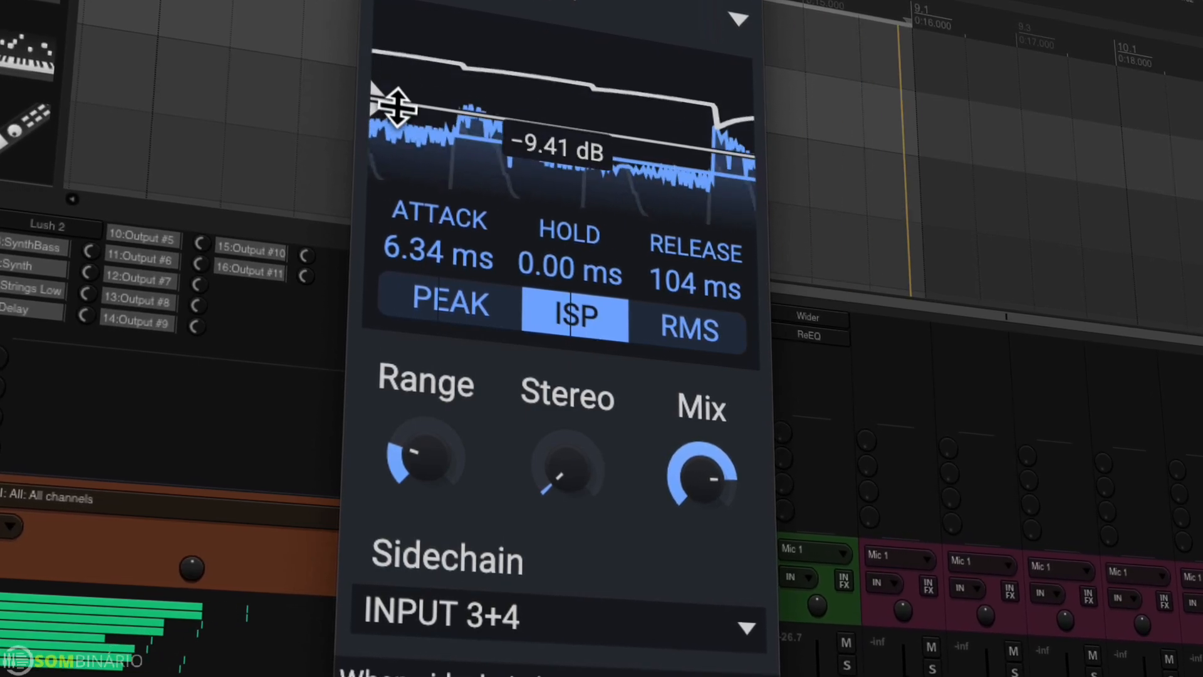
drag(396, 107, 396, 114)
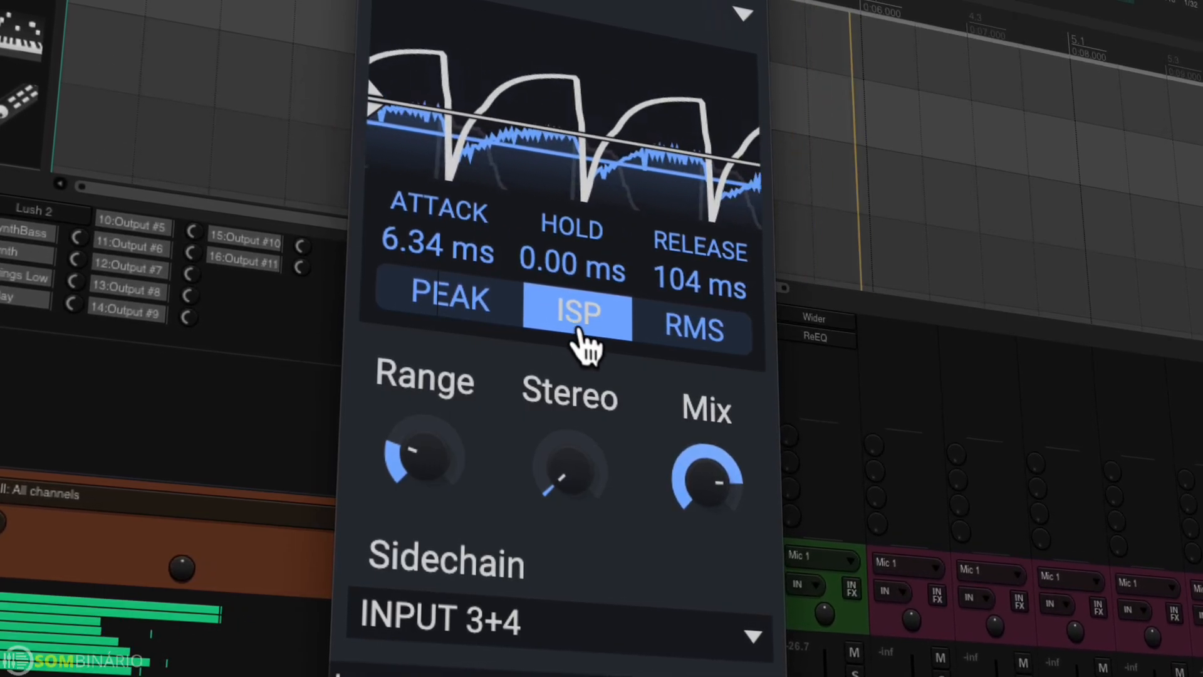
- Try the range at 149 % before lowering it, and test the stereo amount at 11 % before returning it to minimum
drag(423, 455, 423, 384)
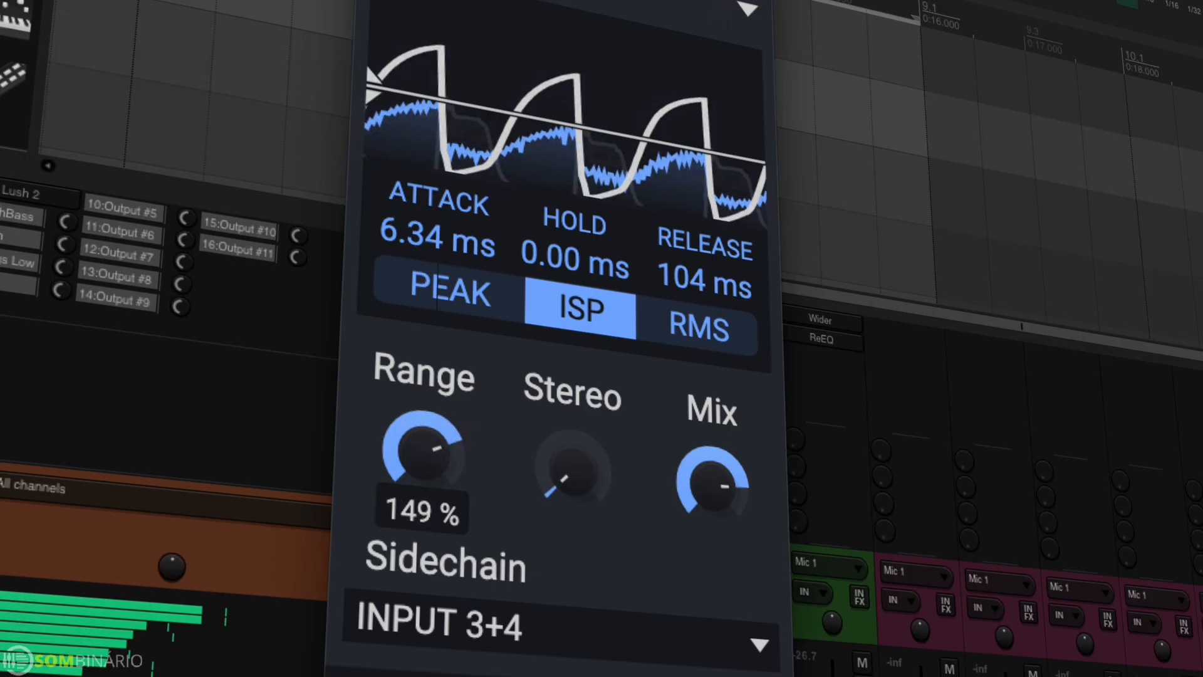
drag(423, 402, 423, 434)
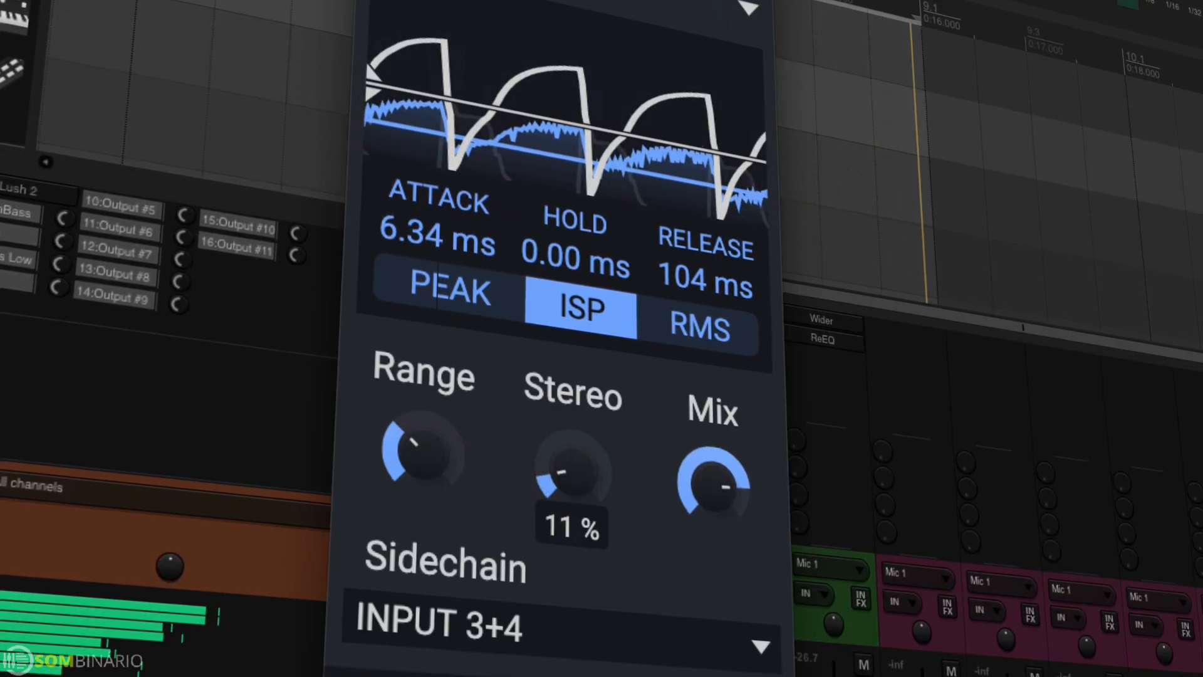
drag(573, 467, 574, 458)
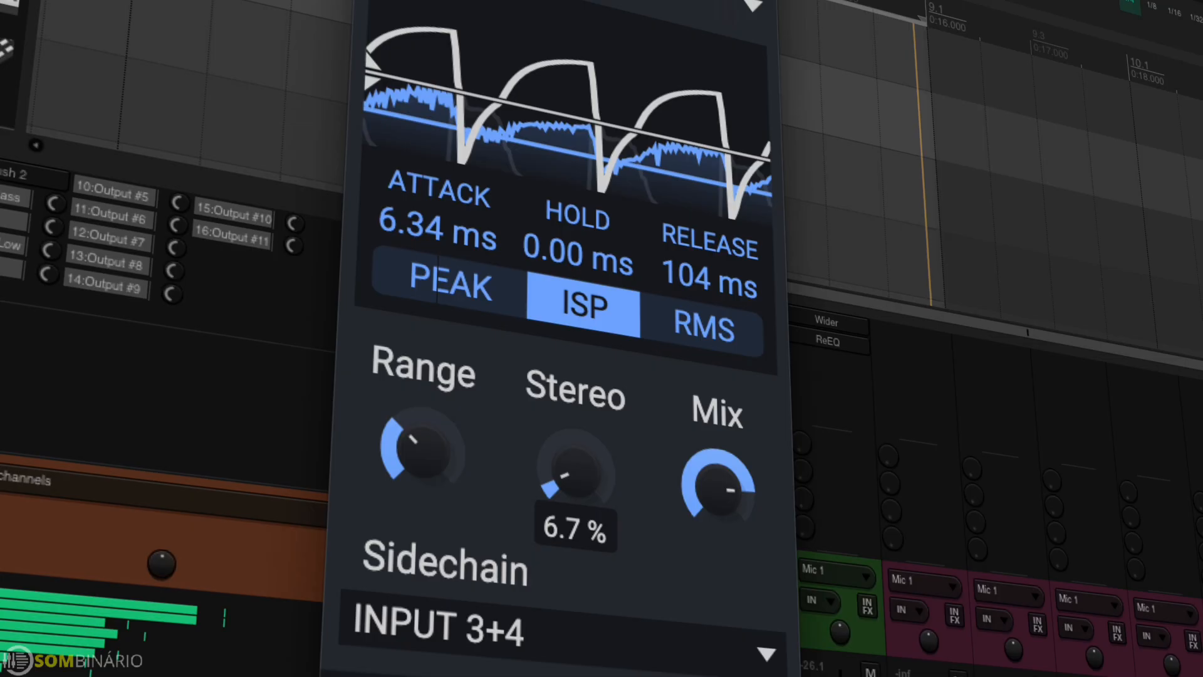
drag(575, 474, 680, 545)
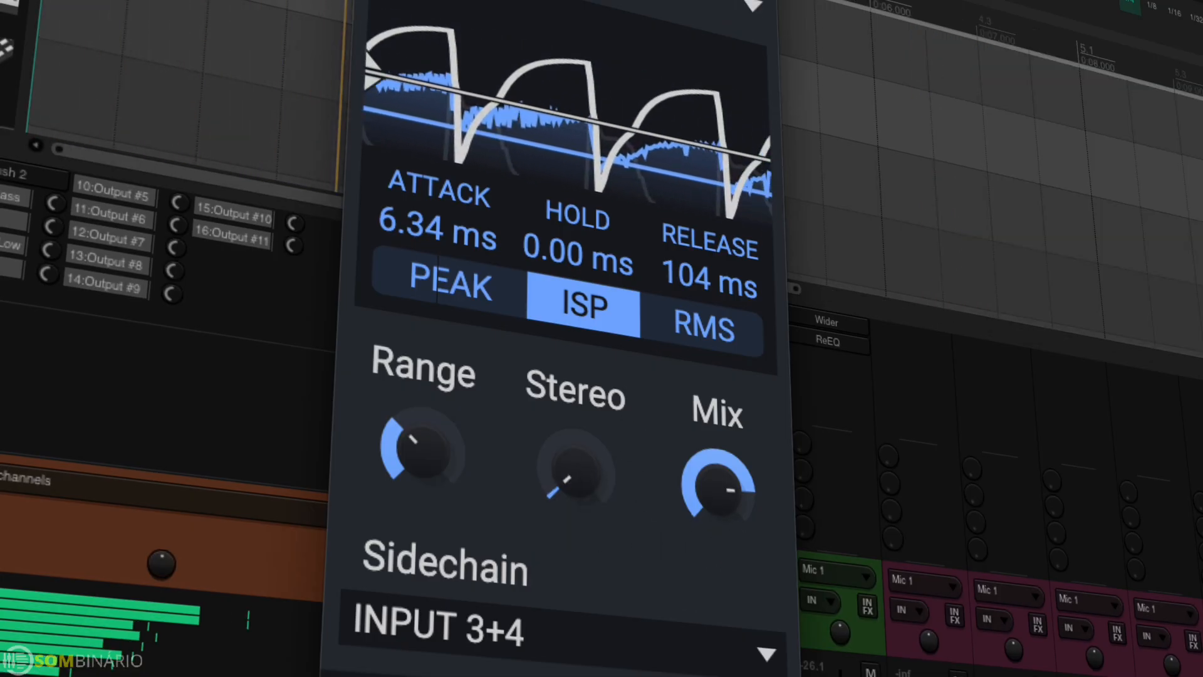
- Select INPUT 3+4 as the Compactor's sidechain source and turn the mix up to full
click(433, 652)
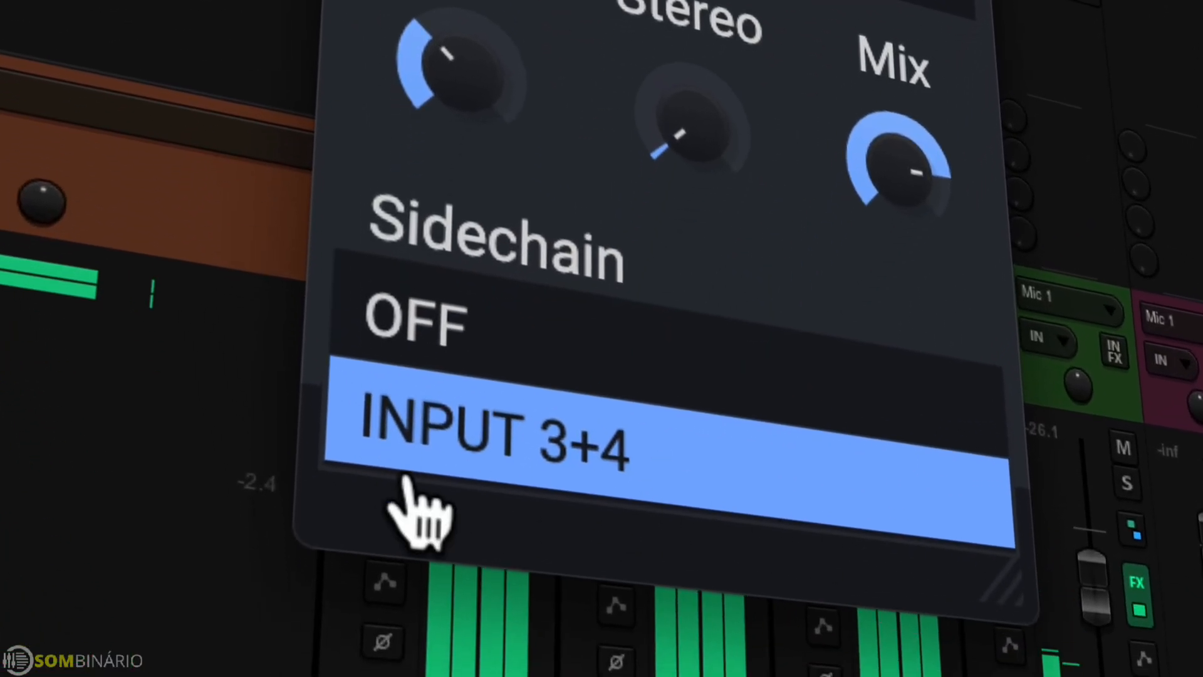
click(657, 488)
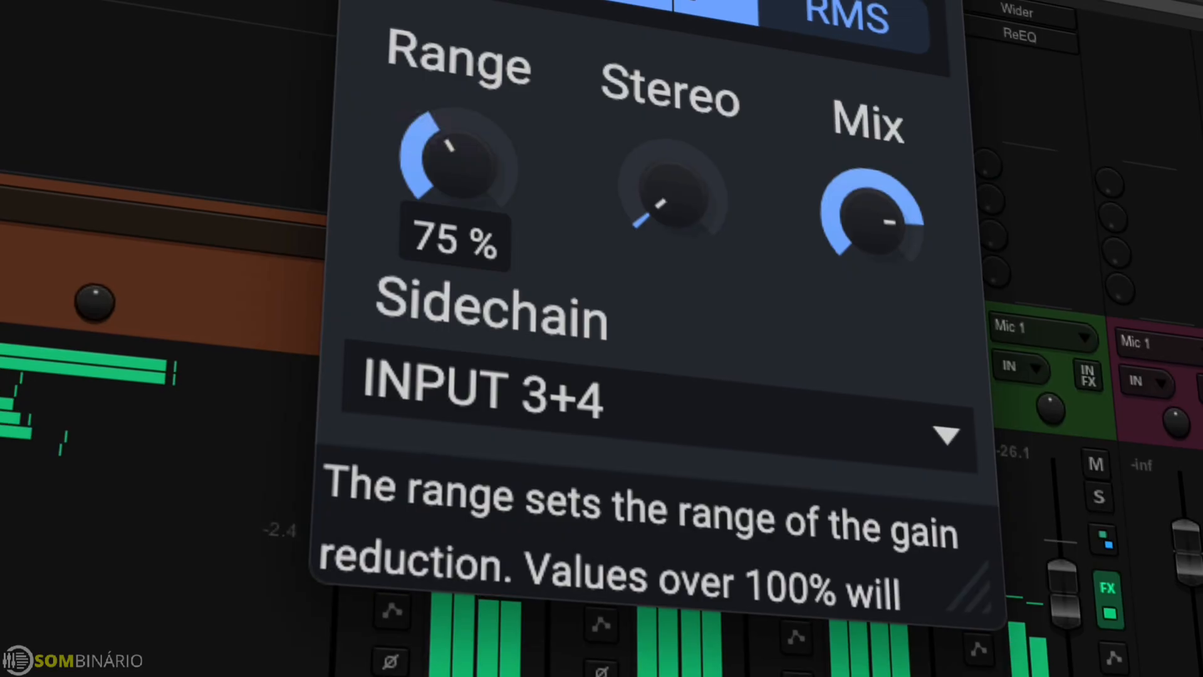
mouse_move(800, 215)
mouse_down()
mouse_move(799, 225)
mouse_move(799, 202)
mouse_up()
drag(849, 312, 849, 312)
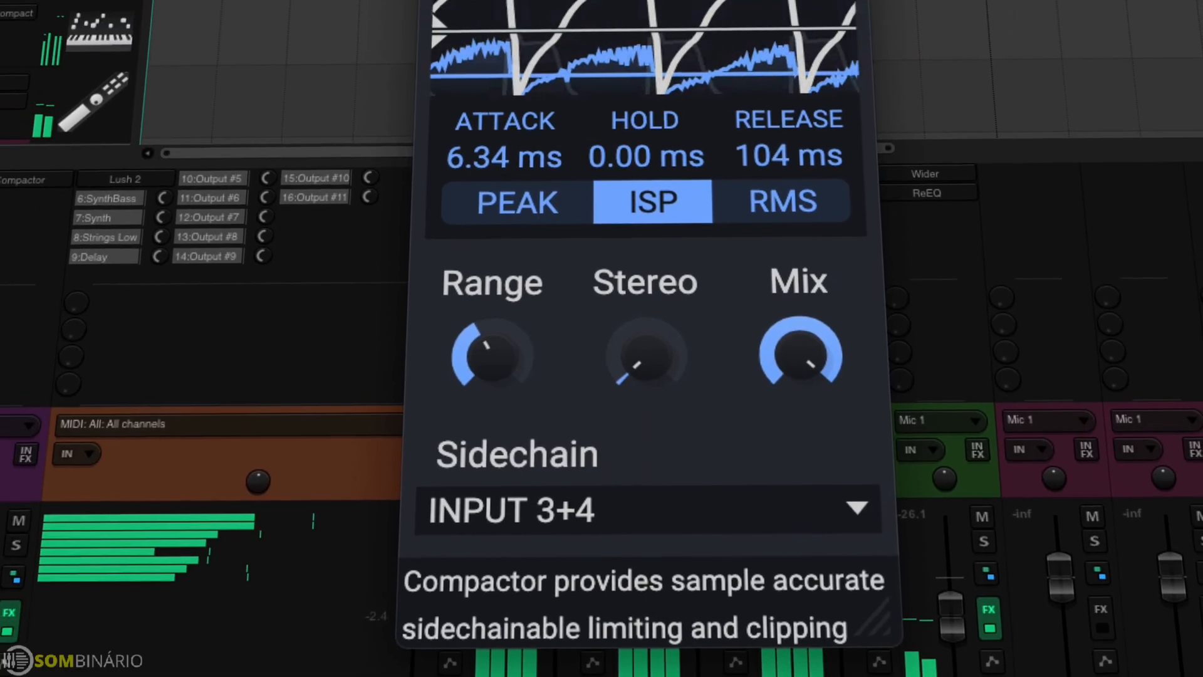
- Raise the threshold of the Synth track's Compactor
mouse_move(457, 51)
mouse_down()
mouse_move(459, 66)
mouse_move(459, 29)
mouse_up()
drag(472, 86, 483, 39)
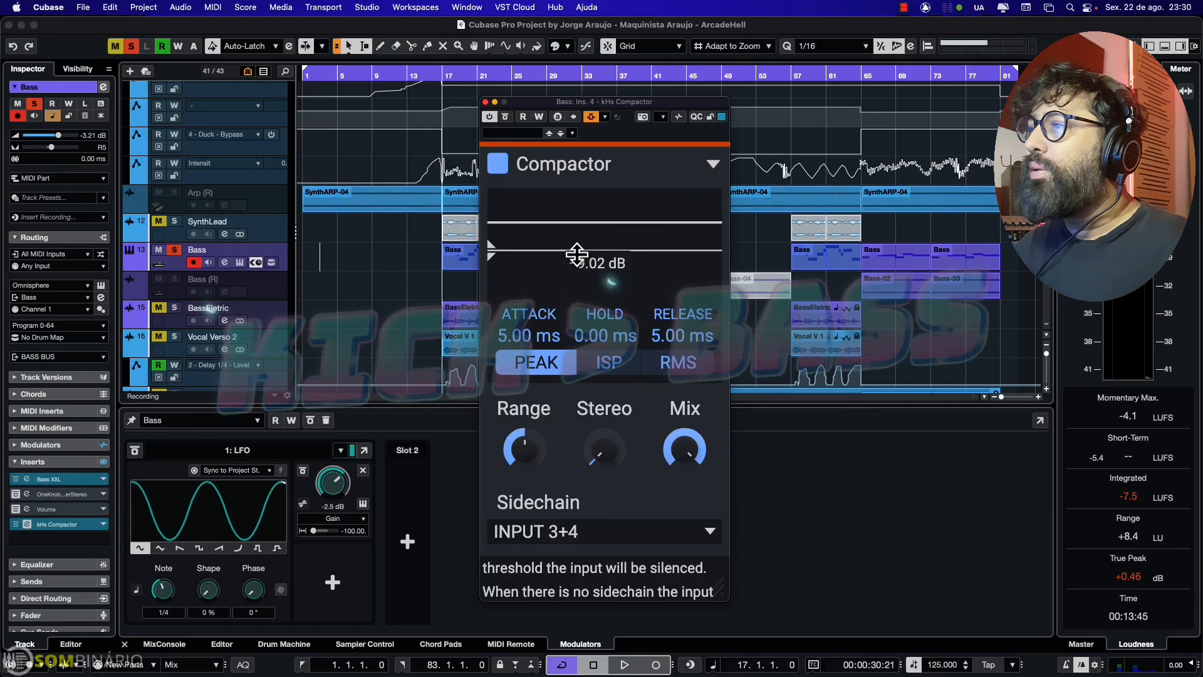
- In the Cubase project, adjust the threshold of the Bass track's Compactor while the kick and bass play
drag(573, 255, 573, 227)
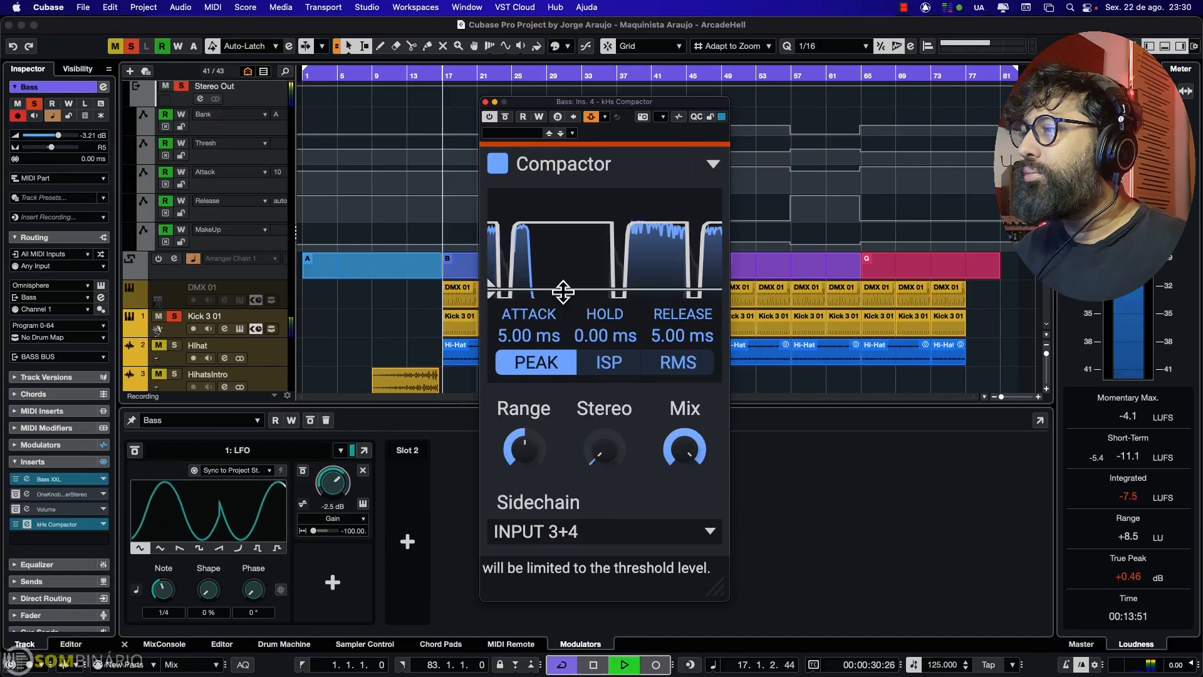
mouse_move(563, 291)
mouse_down()
mouse_move(563, 307)
mouse_move(563, 290)
mouse_up()
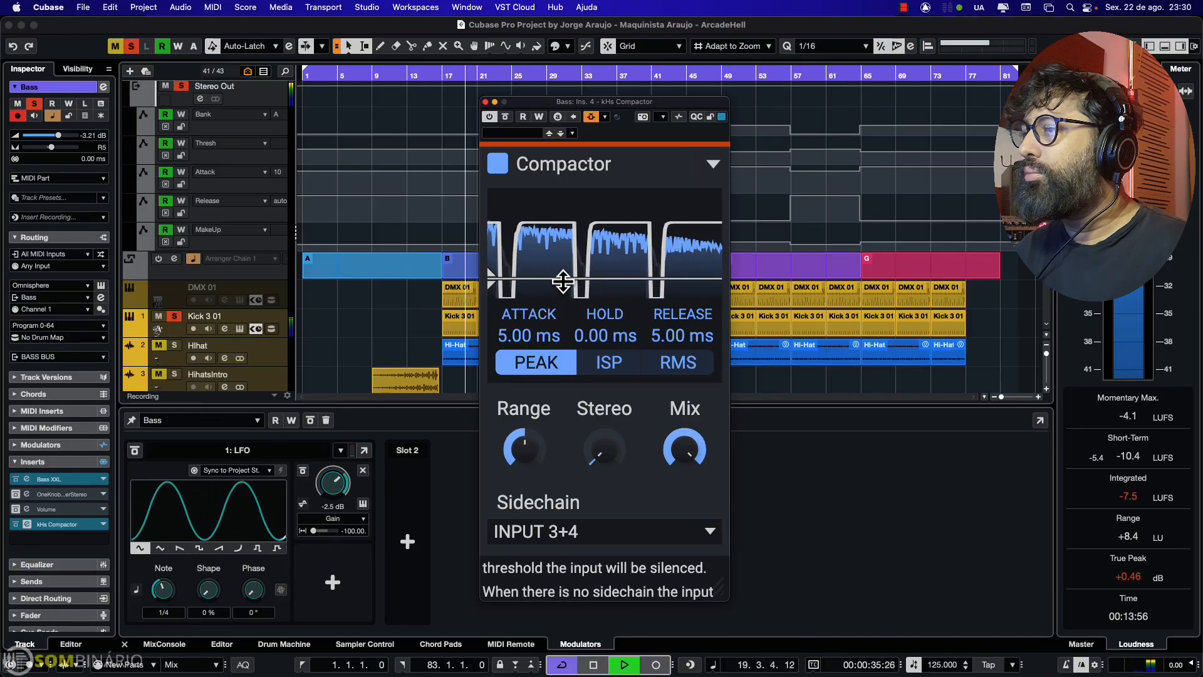
- Try the Bass Compactor's range at 200 %, reduce it to minimum and stop playback
drag(532, 442, 532, 408)
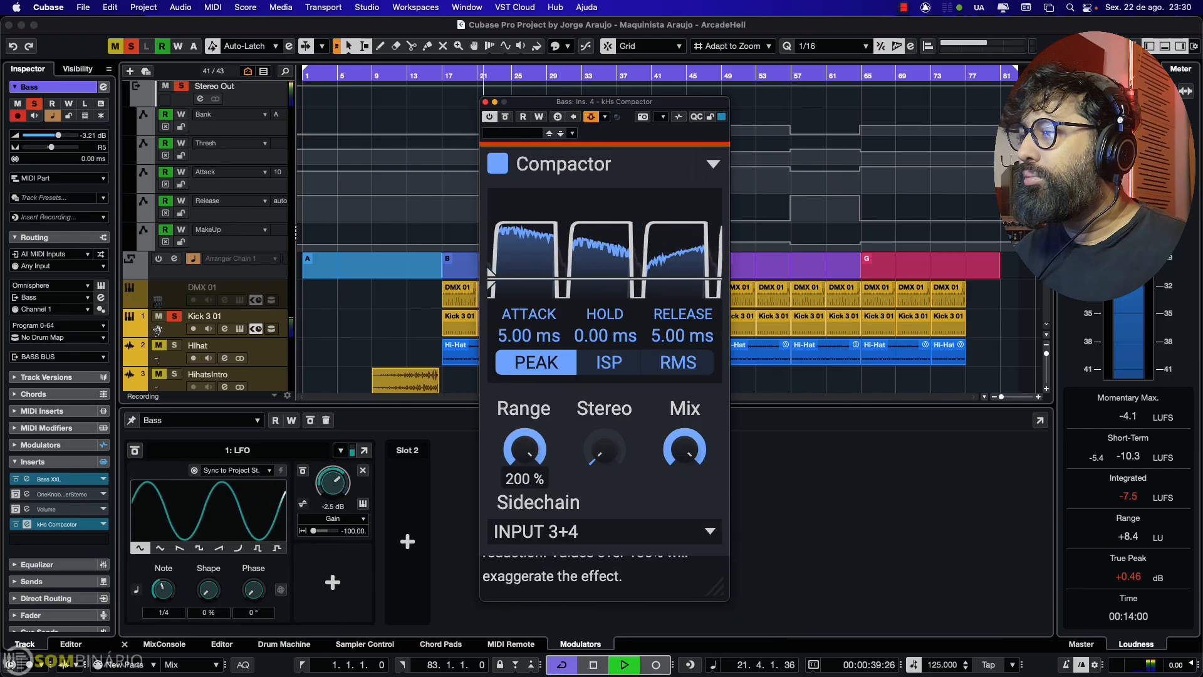
drag(525, 449, 534, 459)
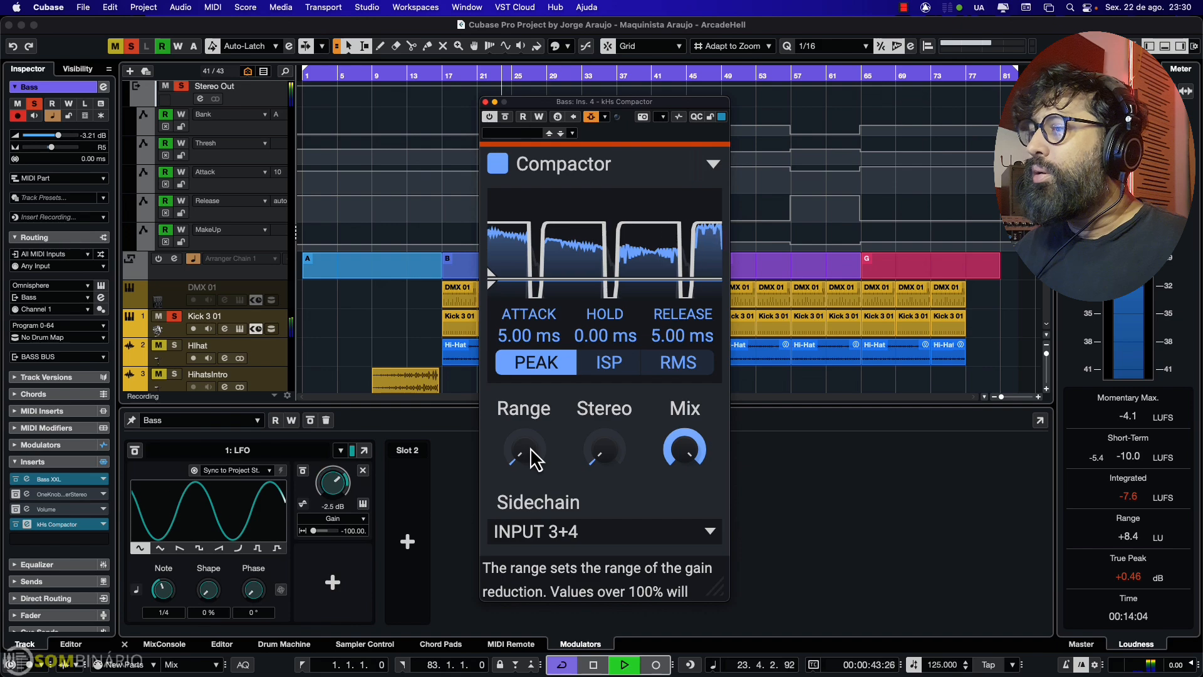
key(space)
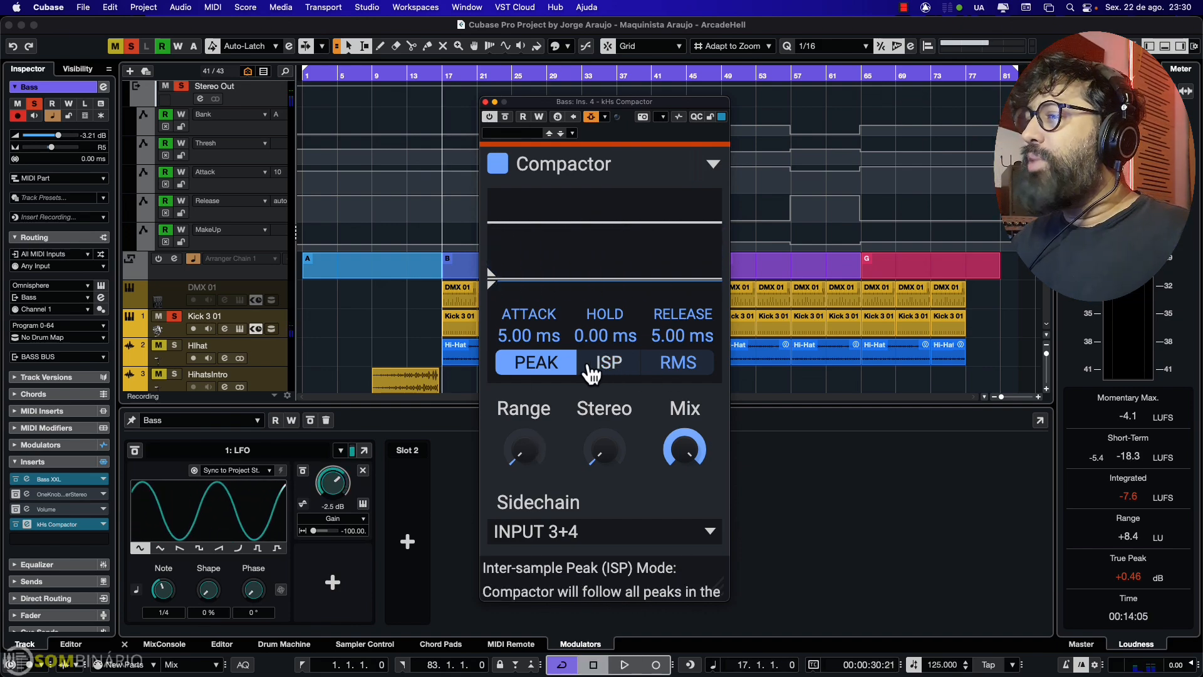
- Try the ISP detection mode on the Bass Compactor and switch back to PEAK
click(607, 370)
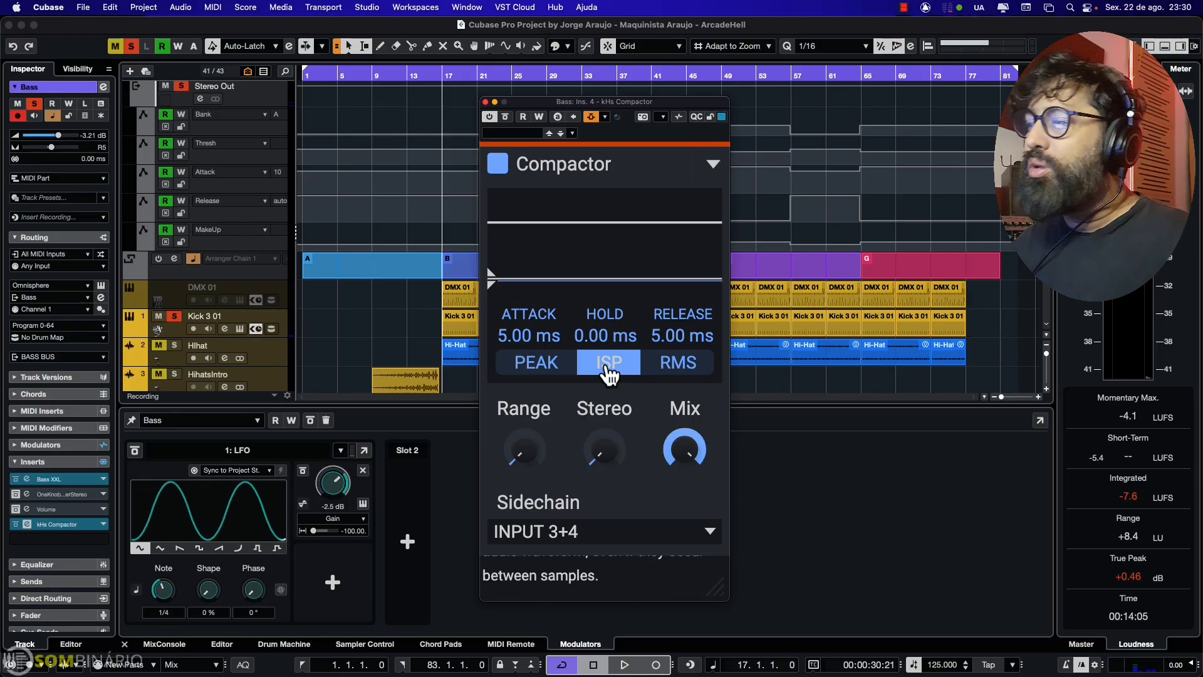
click(543, 366)
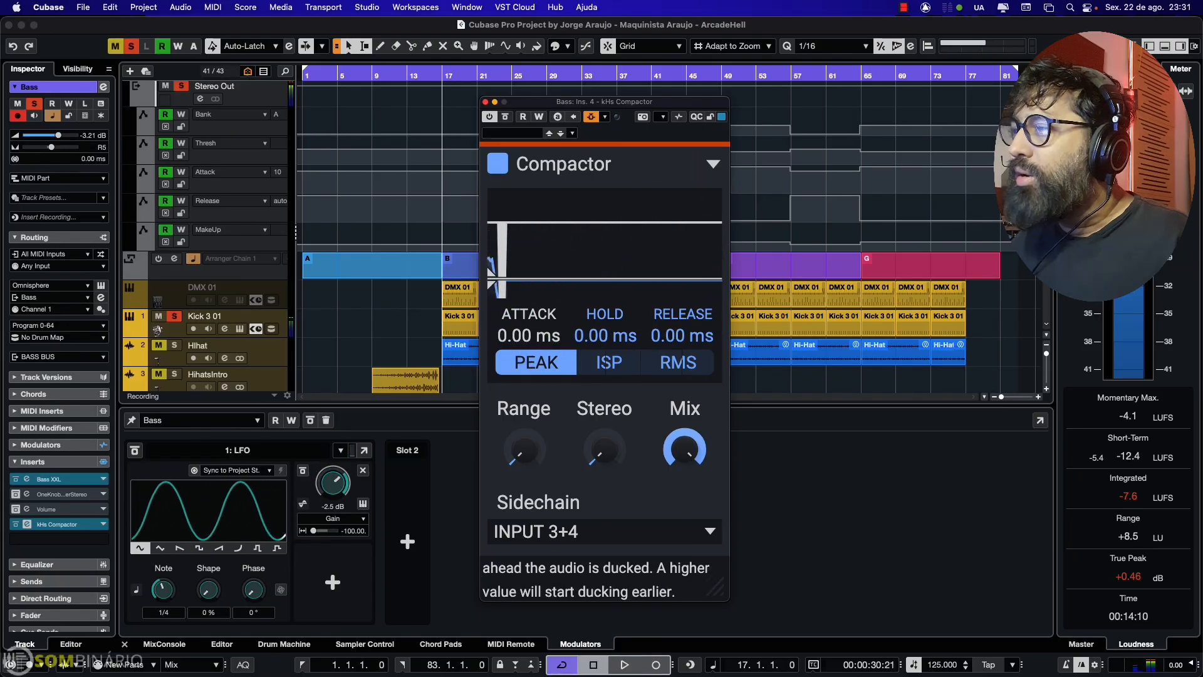
- Set the Bass Compactor's attack to 1.13 ms, try releases up to 539 ms during playback, and settle on a 4.57 ms release
drag(522, 340, 522, 316)
key(space)
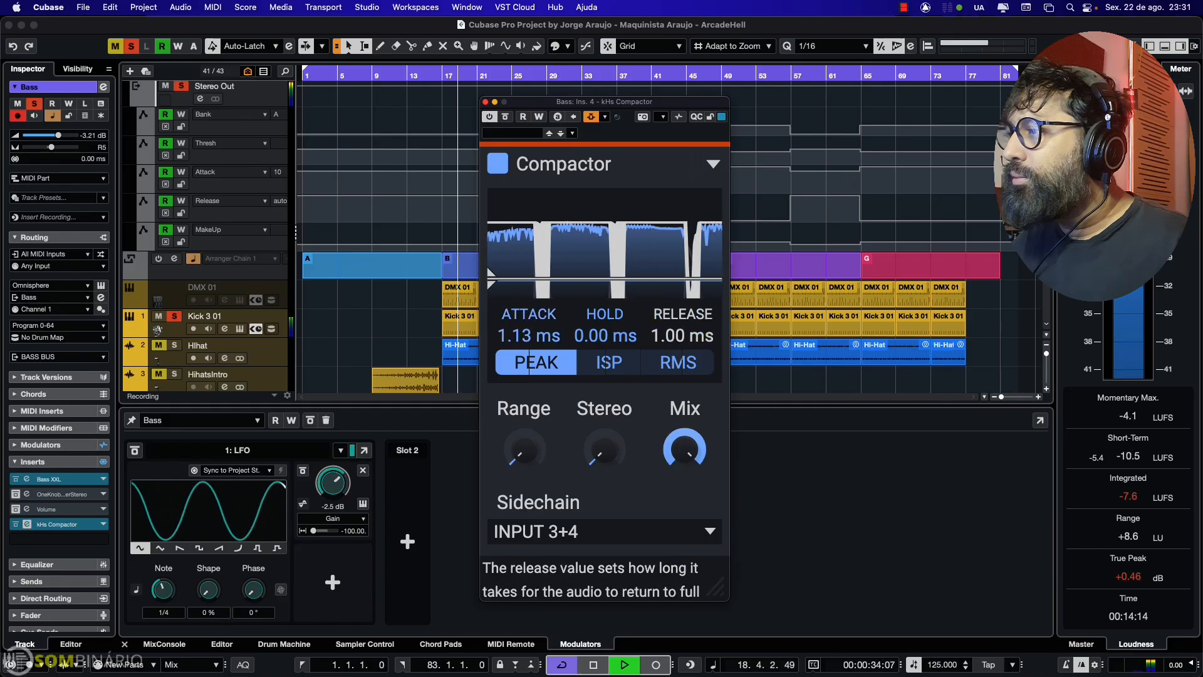
drag(683, 336, 666, 344)
key(space)
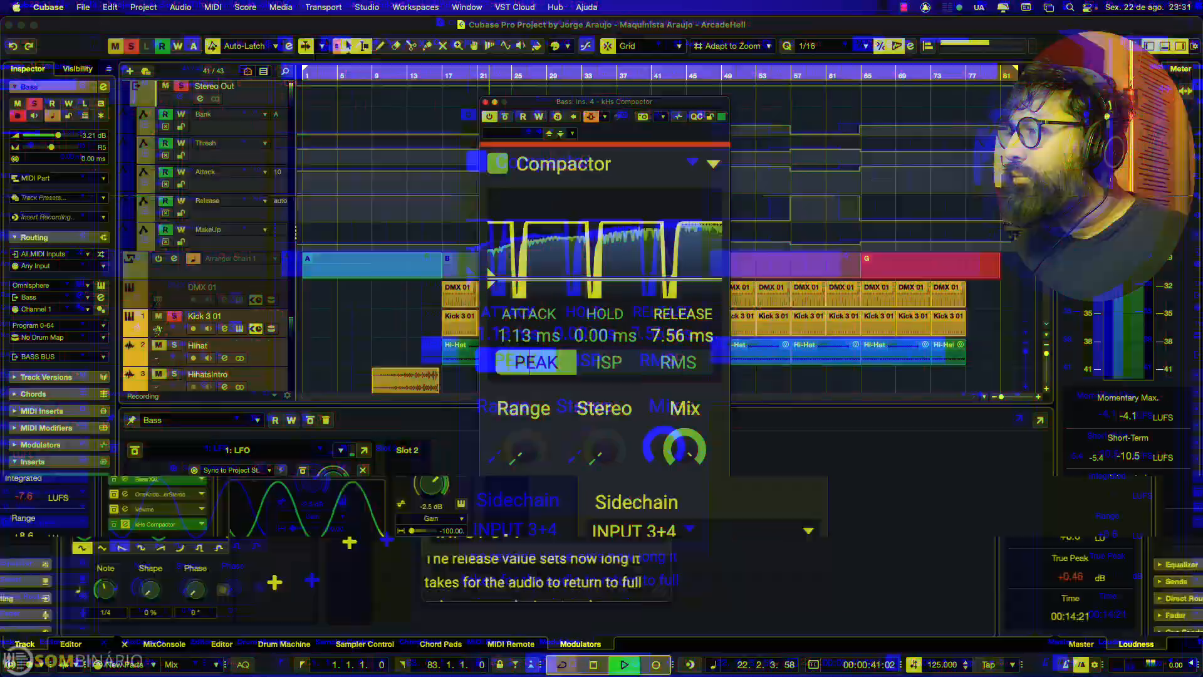
drag(683, 335, 683, 318)
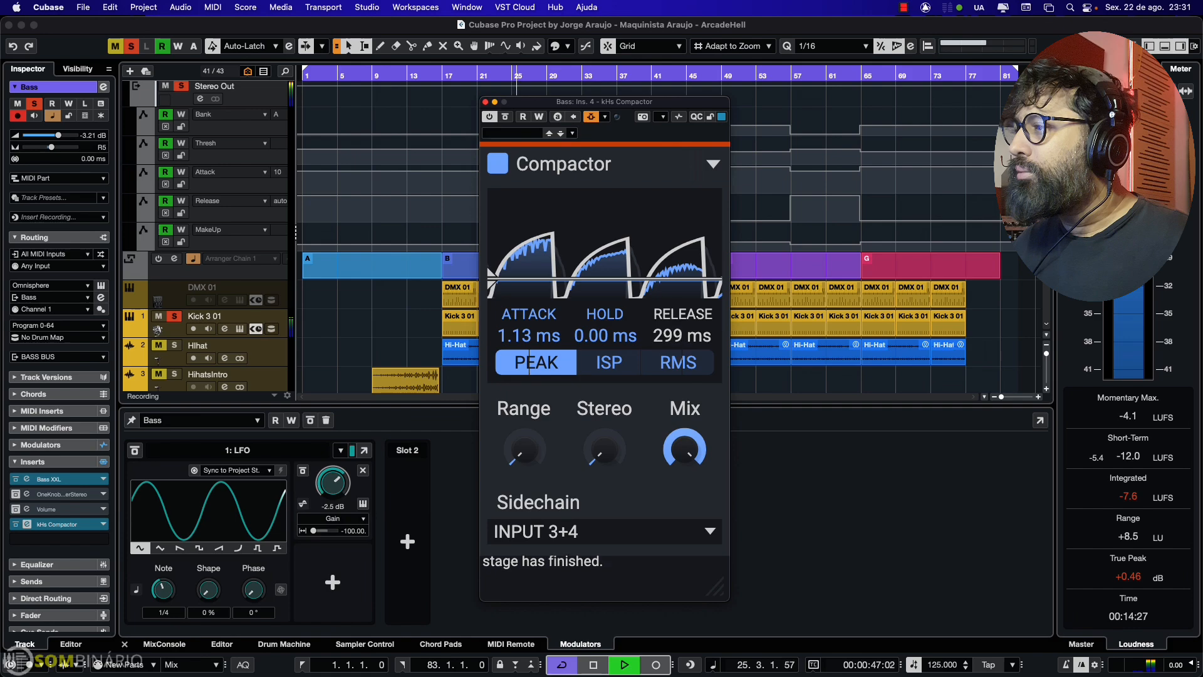
drag(683, 316, 683, 314)
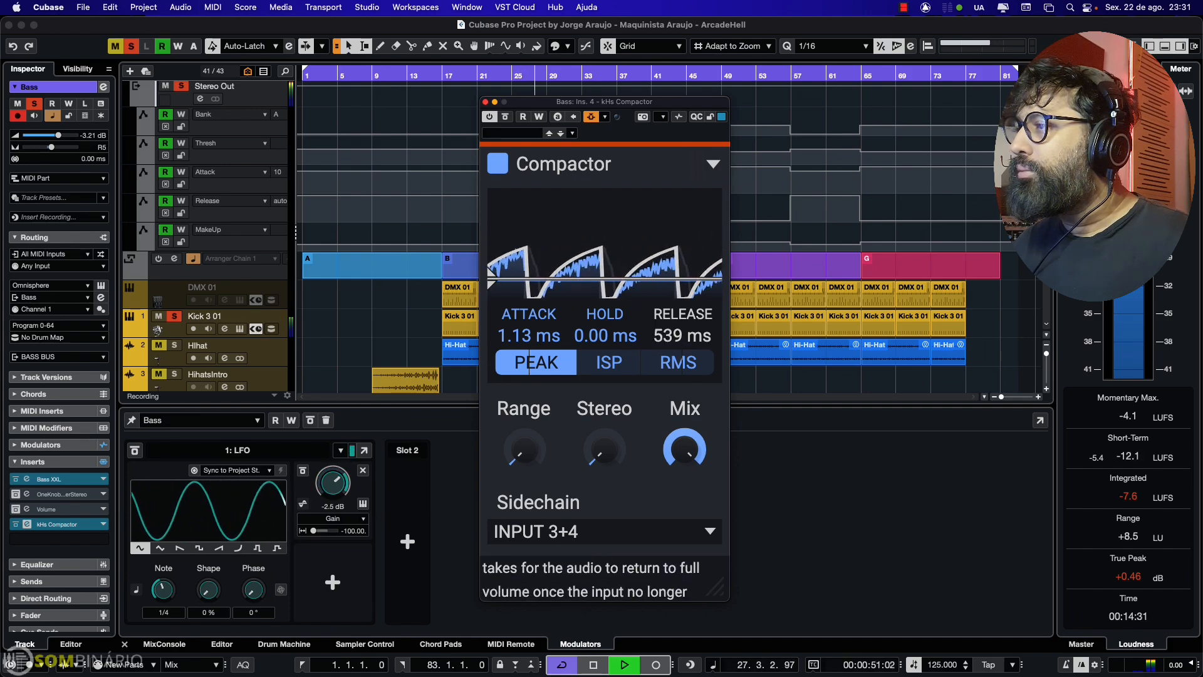
key(space)
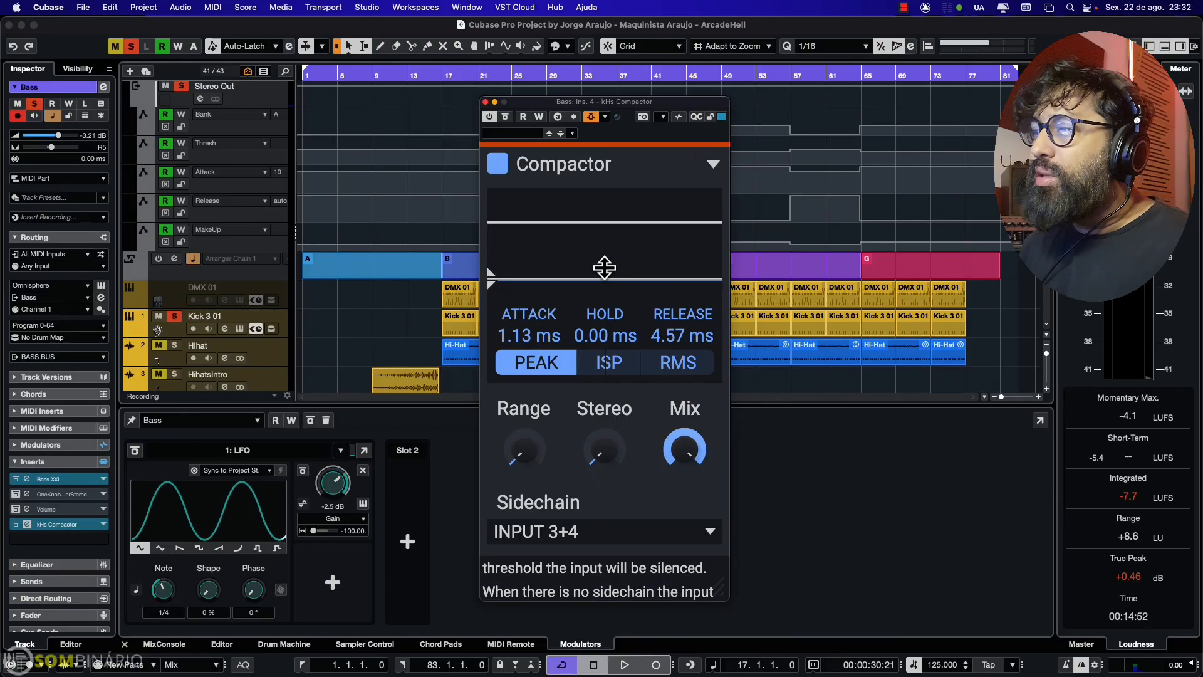
- Switch to PluginDoctor and move its Compactor window clear of the oscilloscope
mouse_move(185, 674)
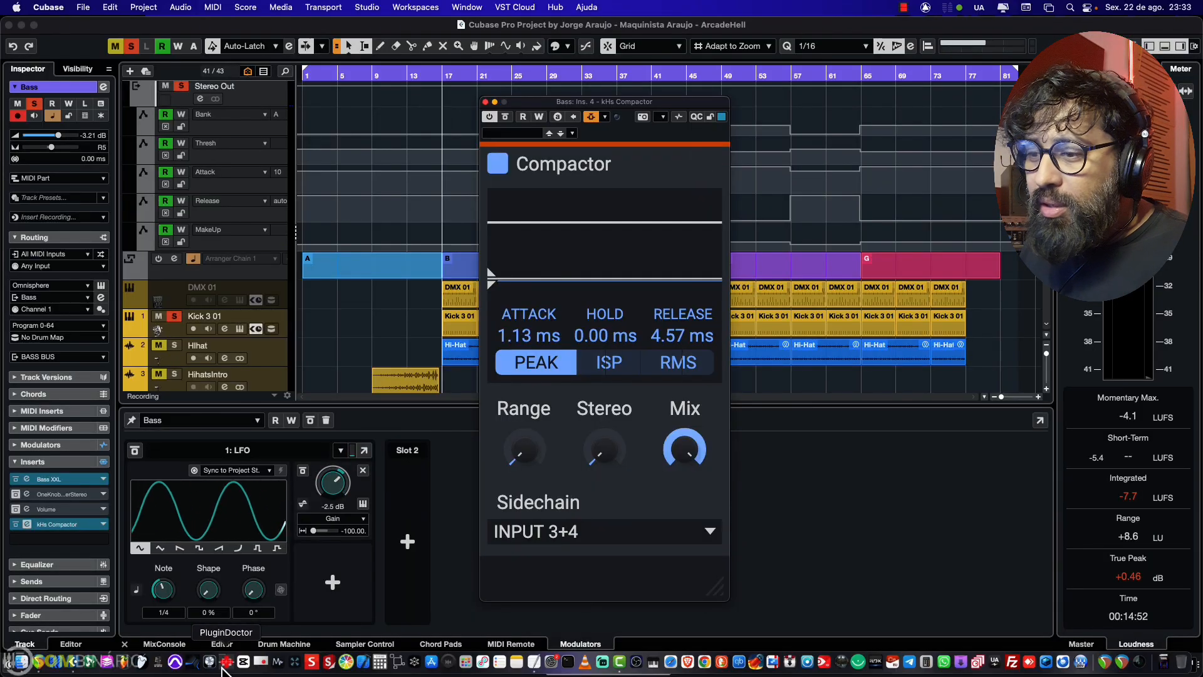
click(223, 666)
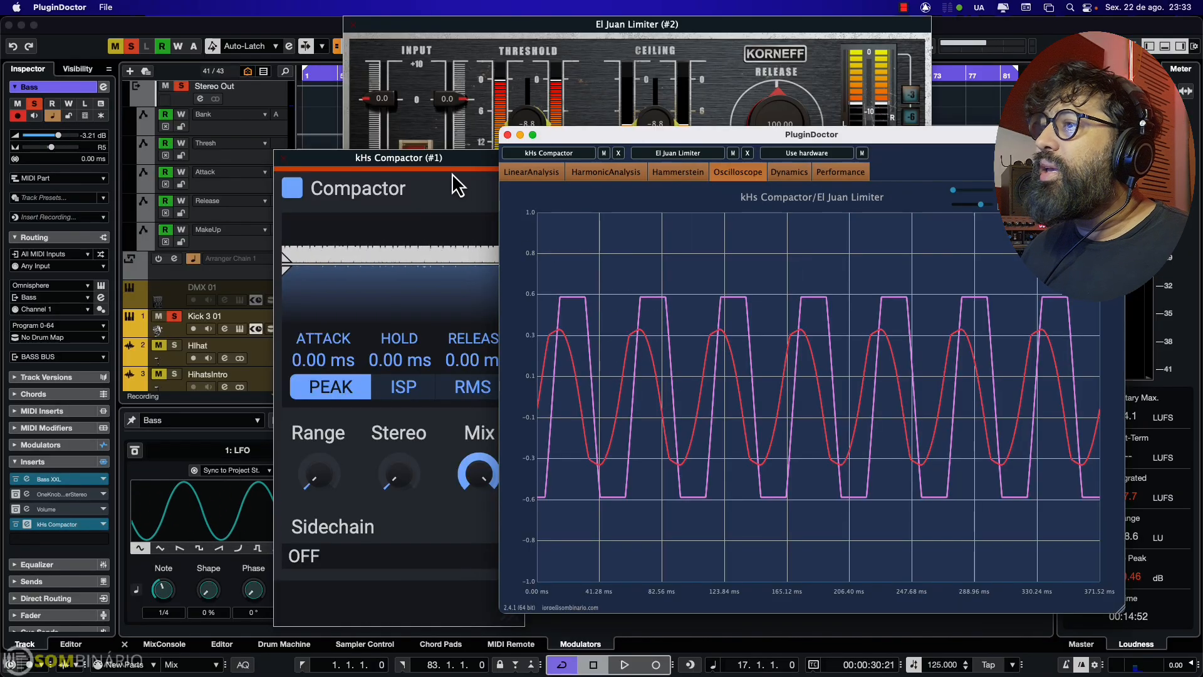
drag(445, 159, 358, 158)
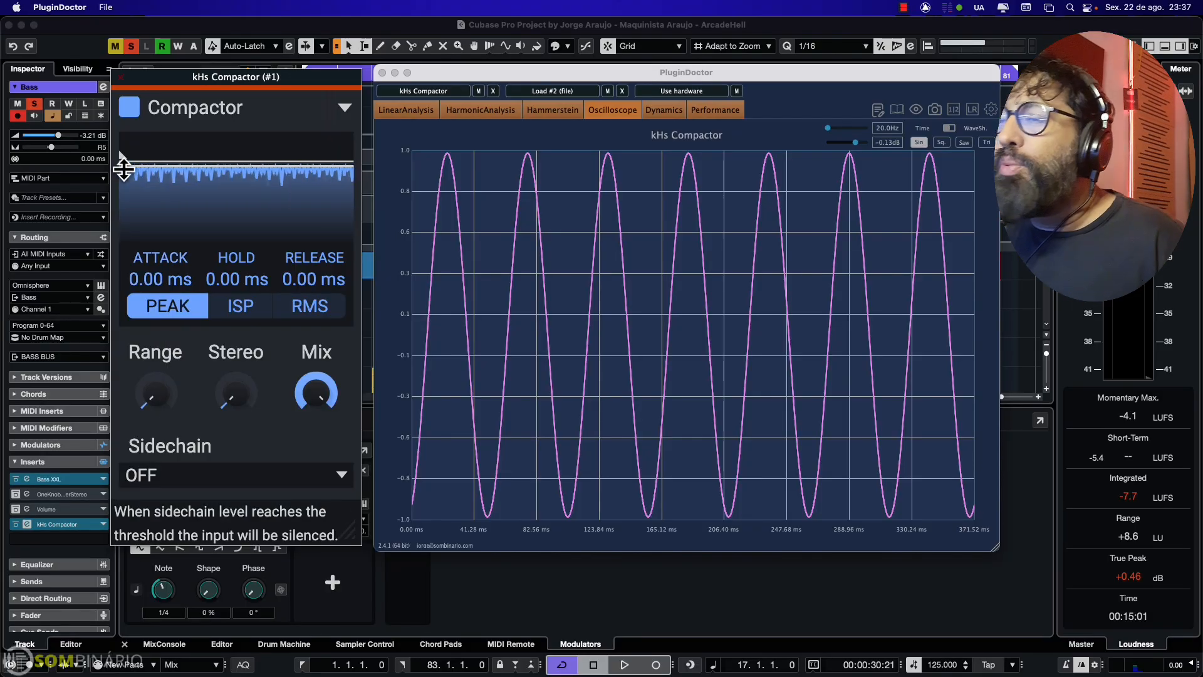
- Lower PluginDoctor's Compactor threshold to -5.01 dB, raise the range, and lower the threshold further to compare the clipped sine wave
drag(124, 167, 123, 195)
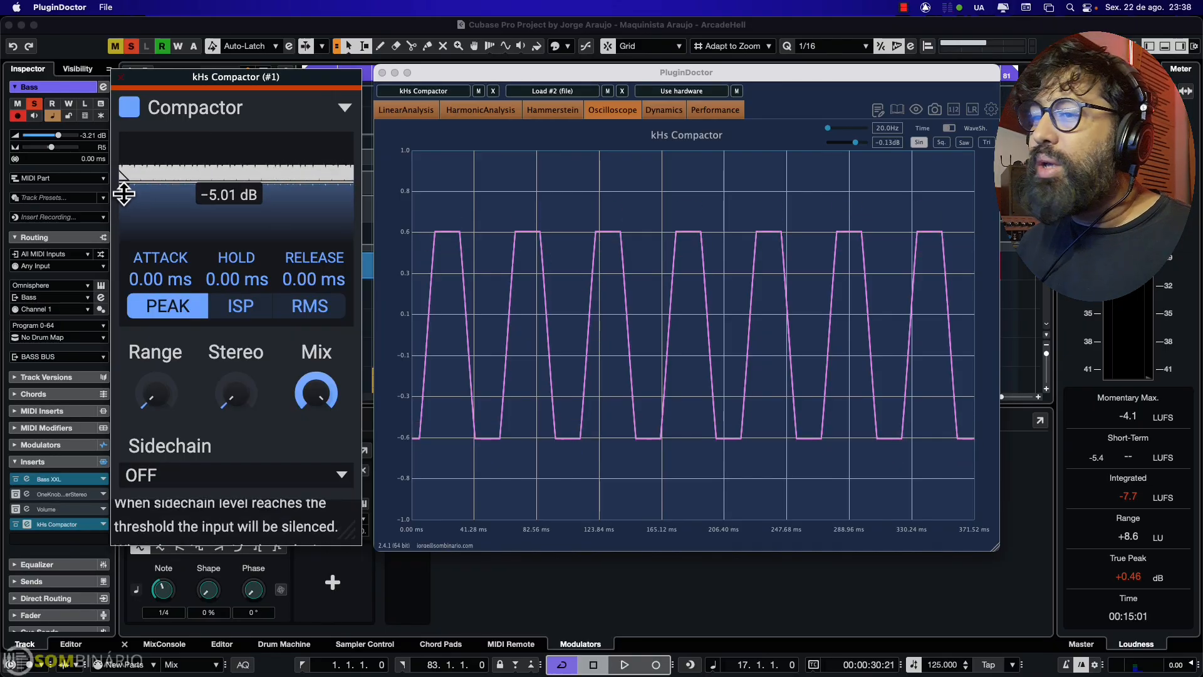
drag(156, 393, 155, 278)
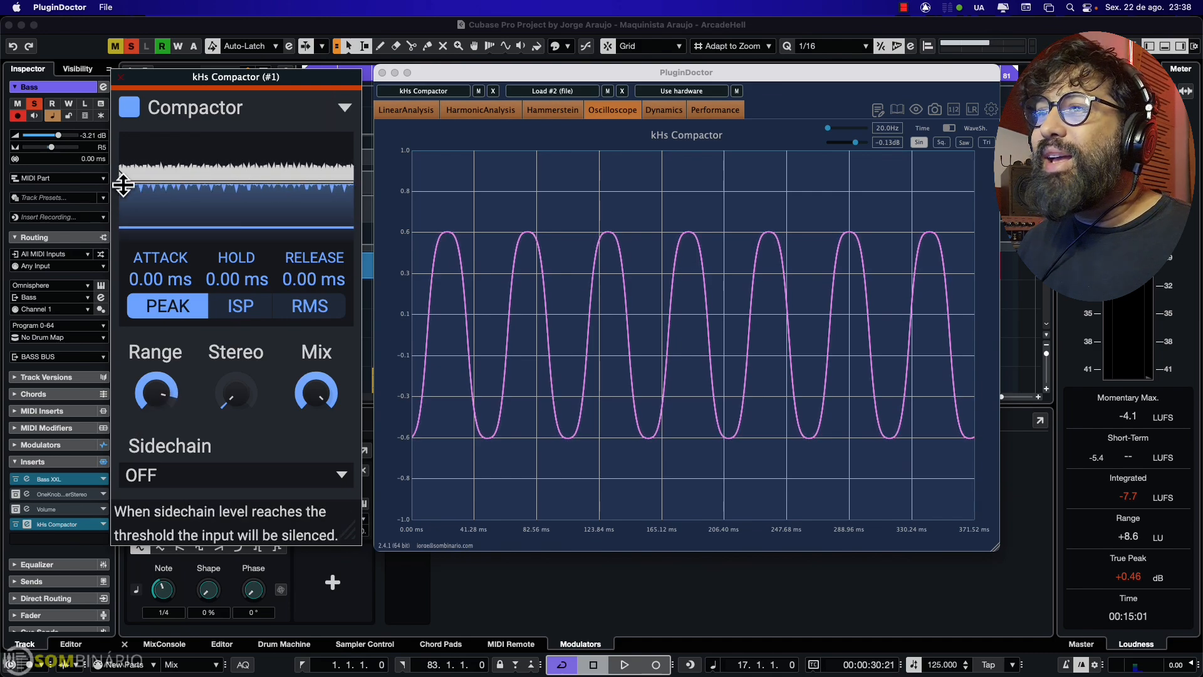
mouse_move(121, 180)
mouse_down()
mouse_move(121, 225)
mouse_move(128, 212)
mouse_up()
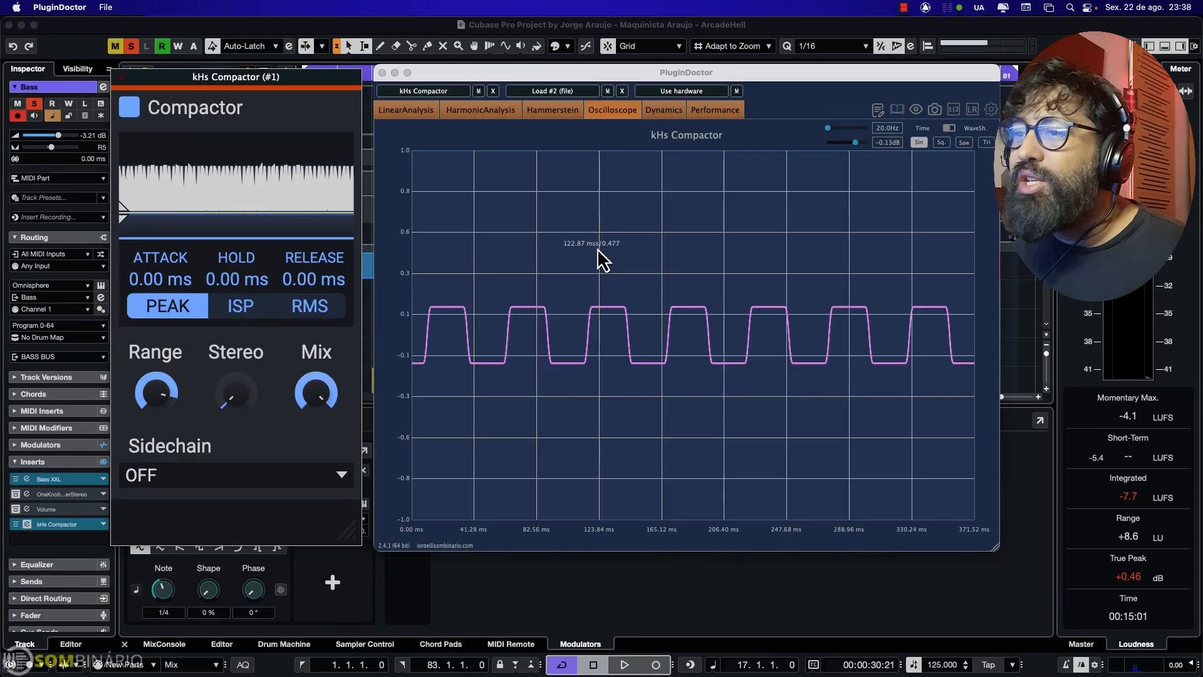
- In Cubase, open the recent project Dr. Stok - Brisa.cpr from the backup projects folder
click(84, 7)
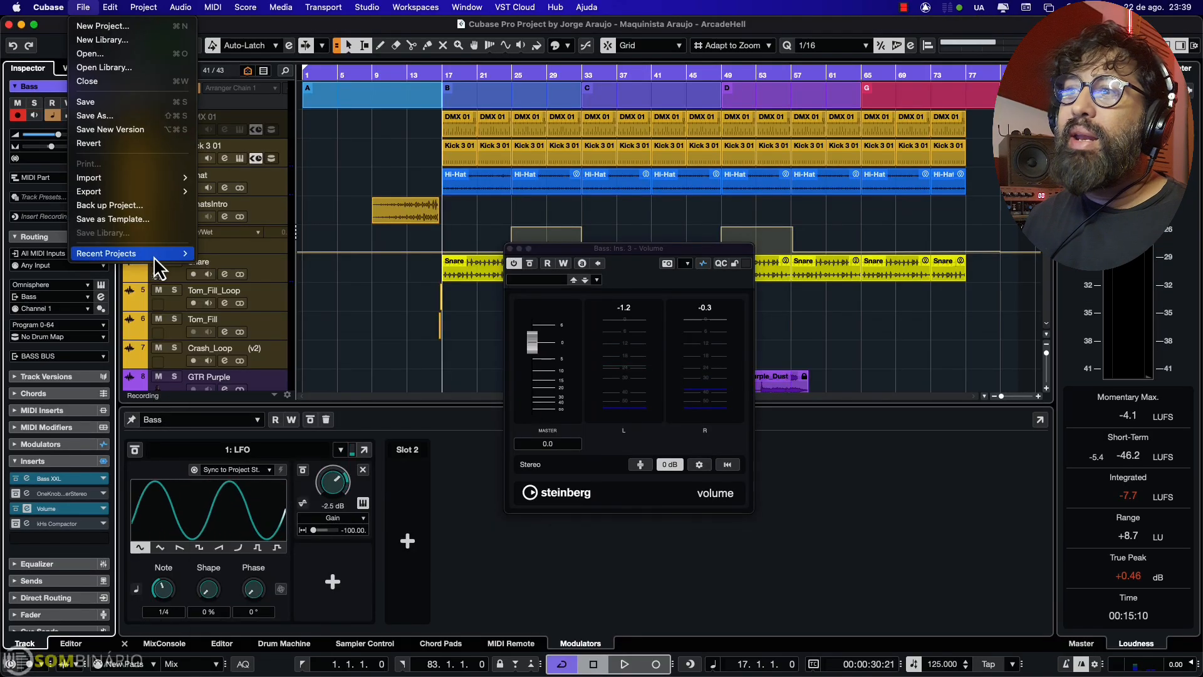
mouse_move(154, 259)
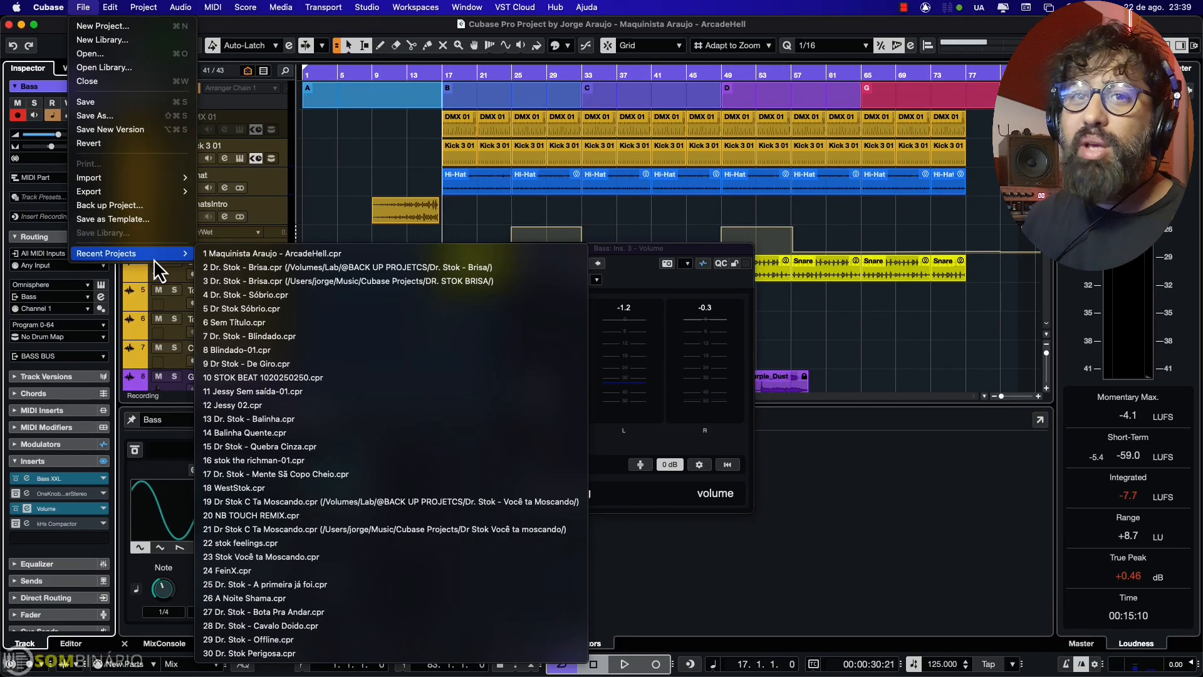
click(255, 266)
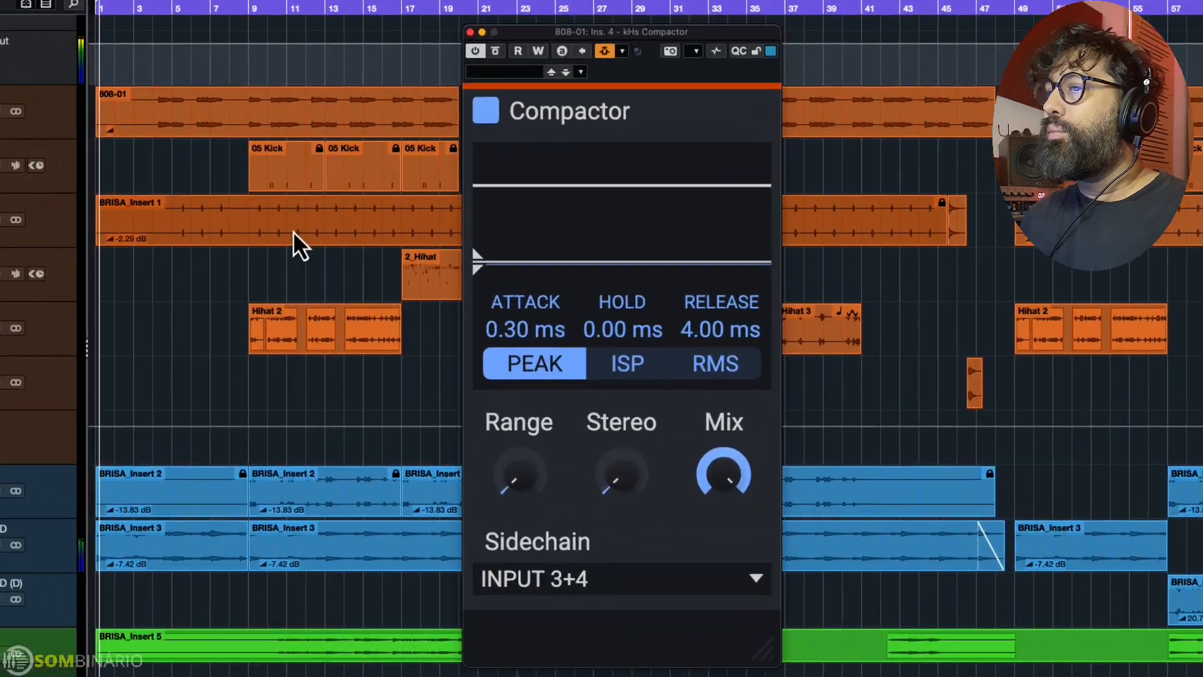
- Show the MixConsole, move the 808-01 Compactor window aside and raise its range to about halfway
key(F3)
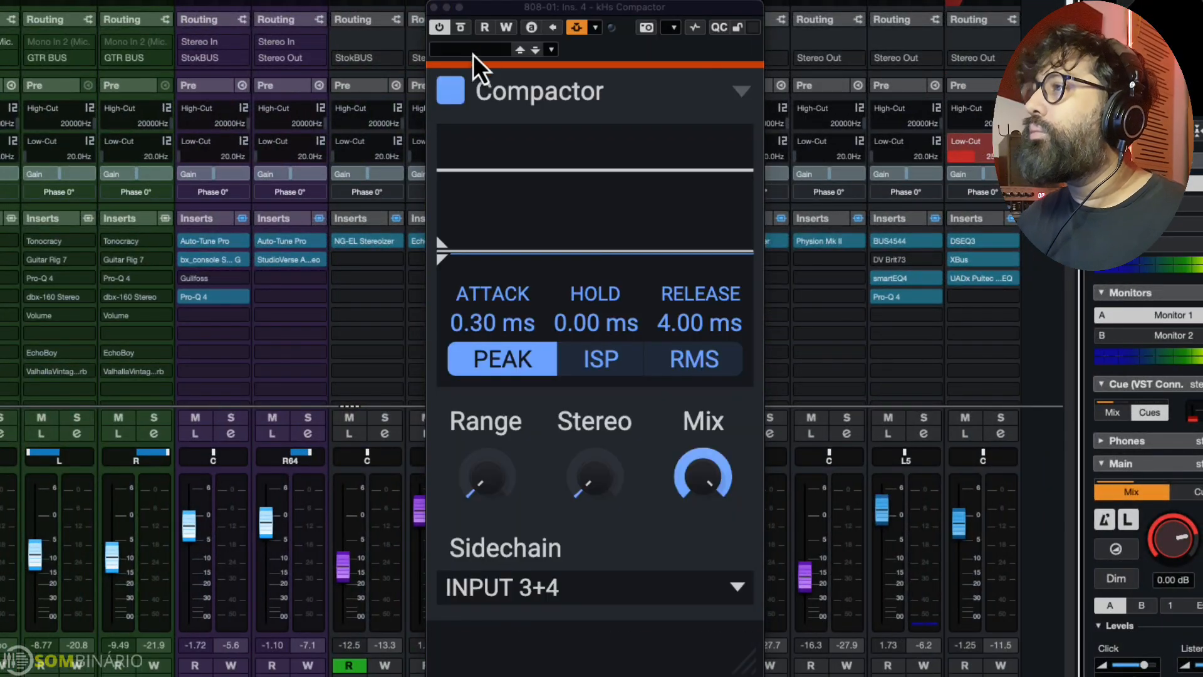
drag(502, 12, 179, 13)
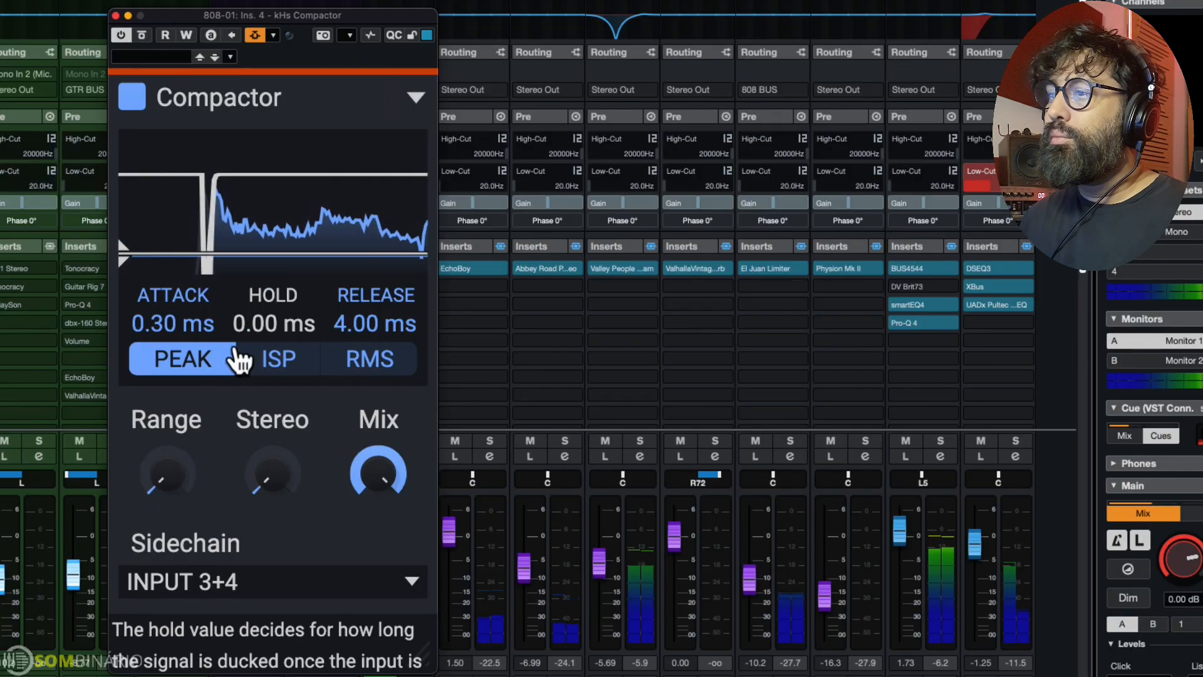
drag(167, 478, 167, 345)
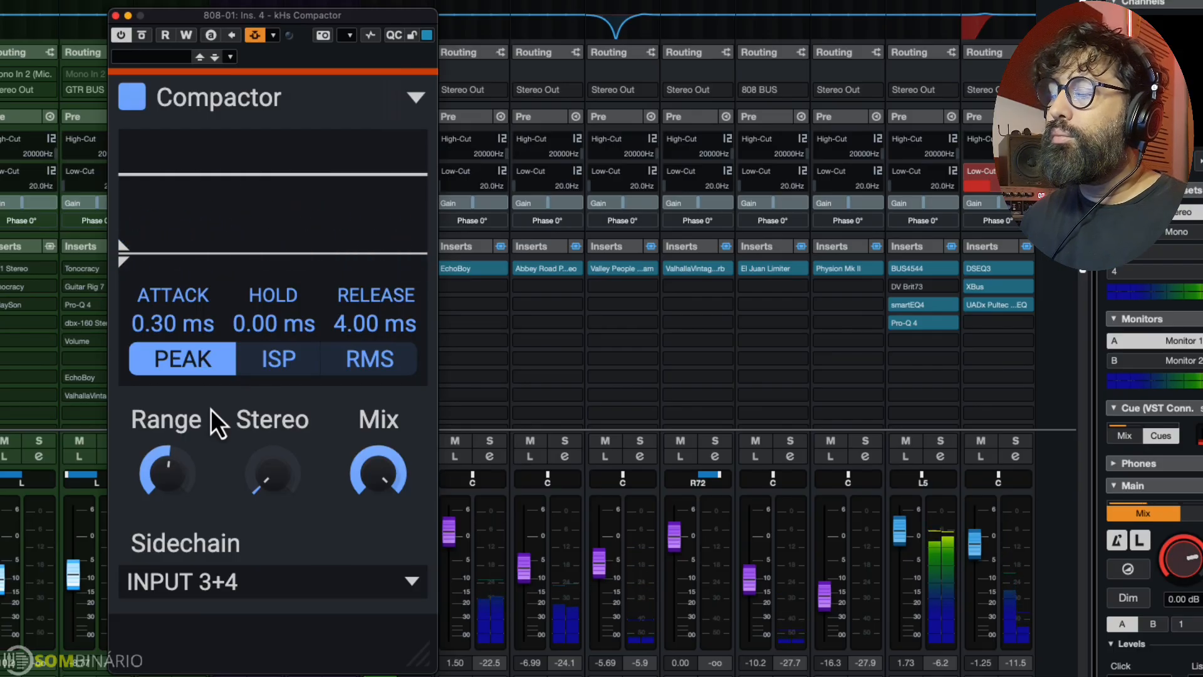
- Compare the mix with the 808-01 Compactor bypassed and active during playback in the MixConsole
mouse_move(169, 304)
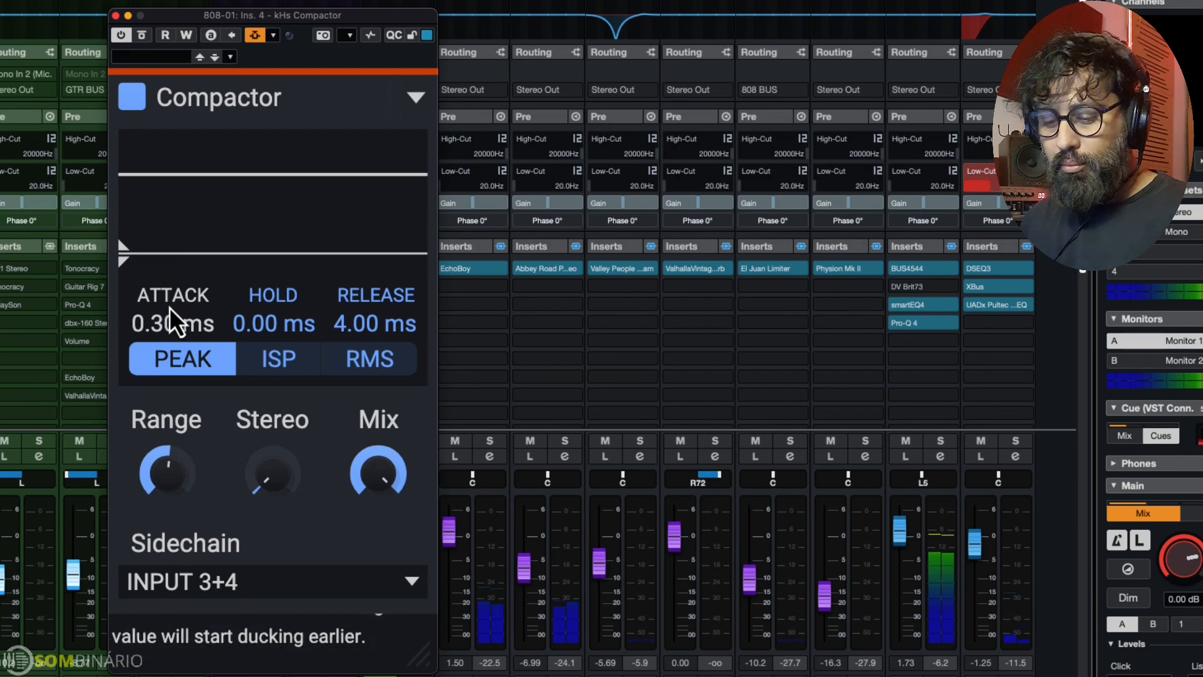
key(F3)
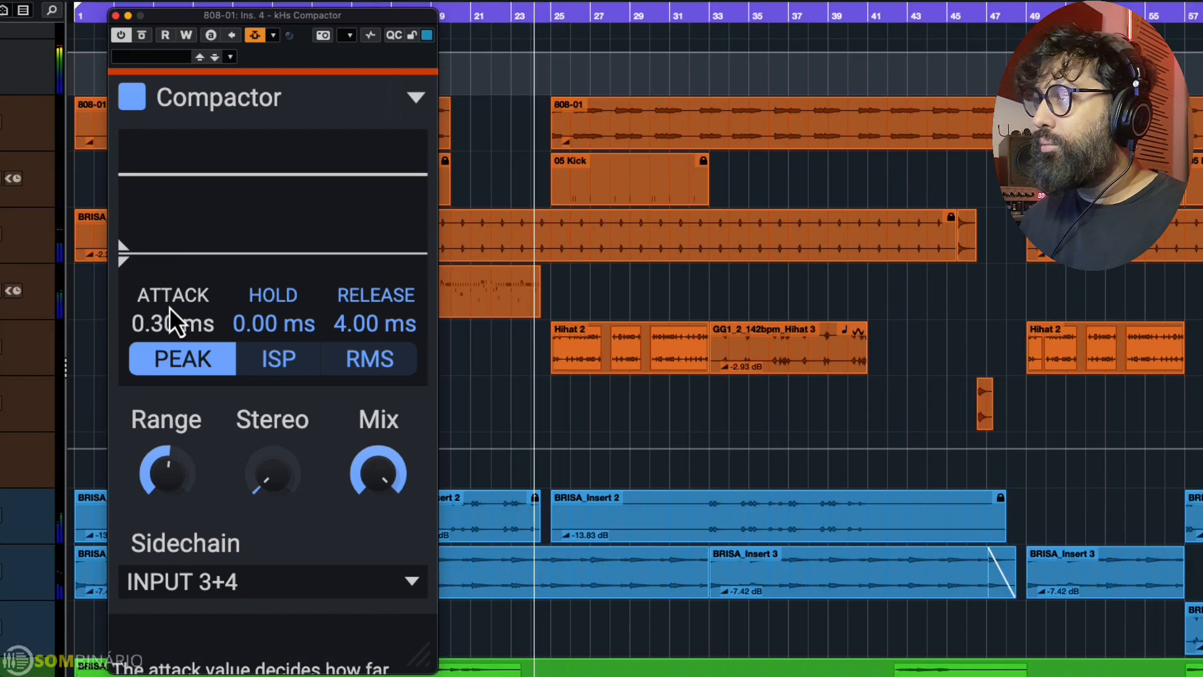
key(F3)
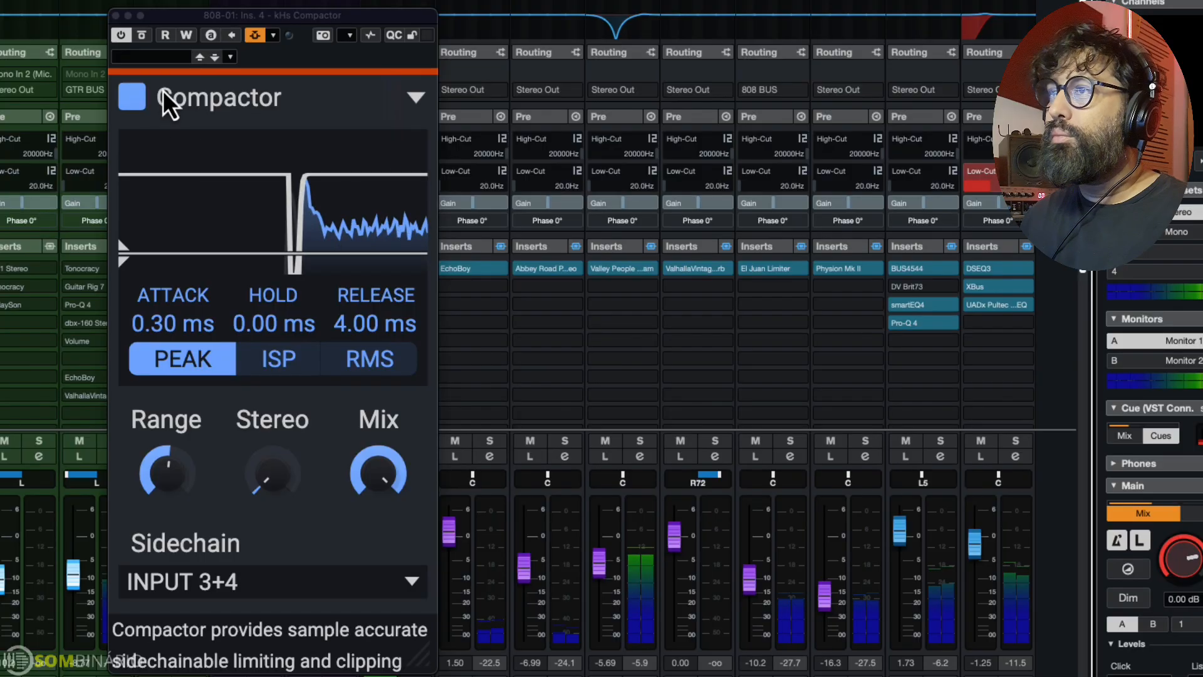
click(144, 39)
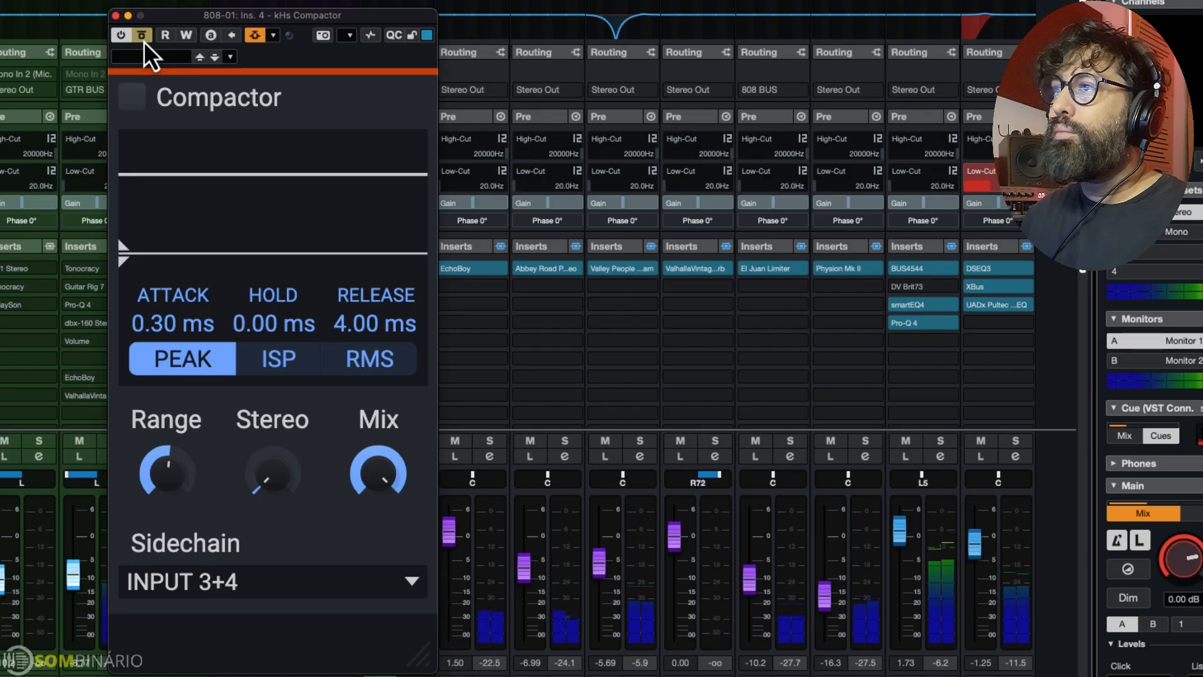
click(144, 41)
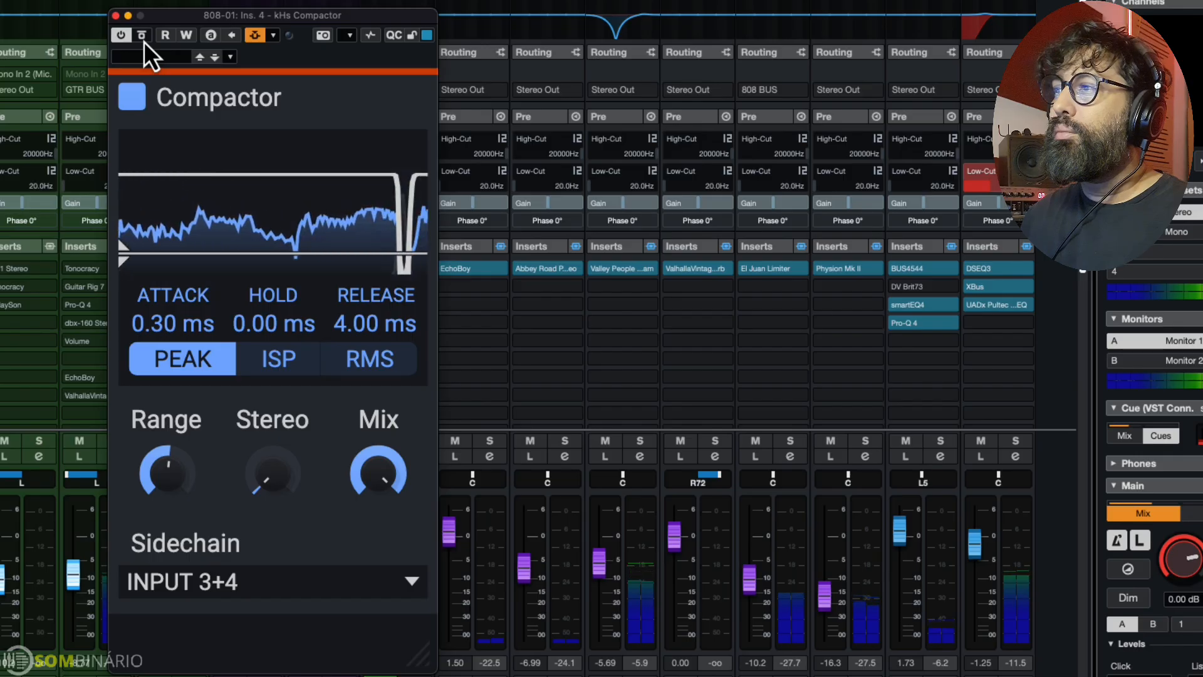
click(144, 41)
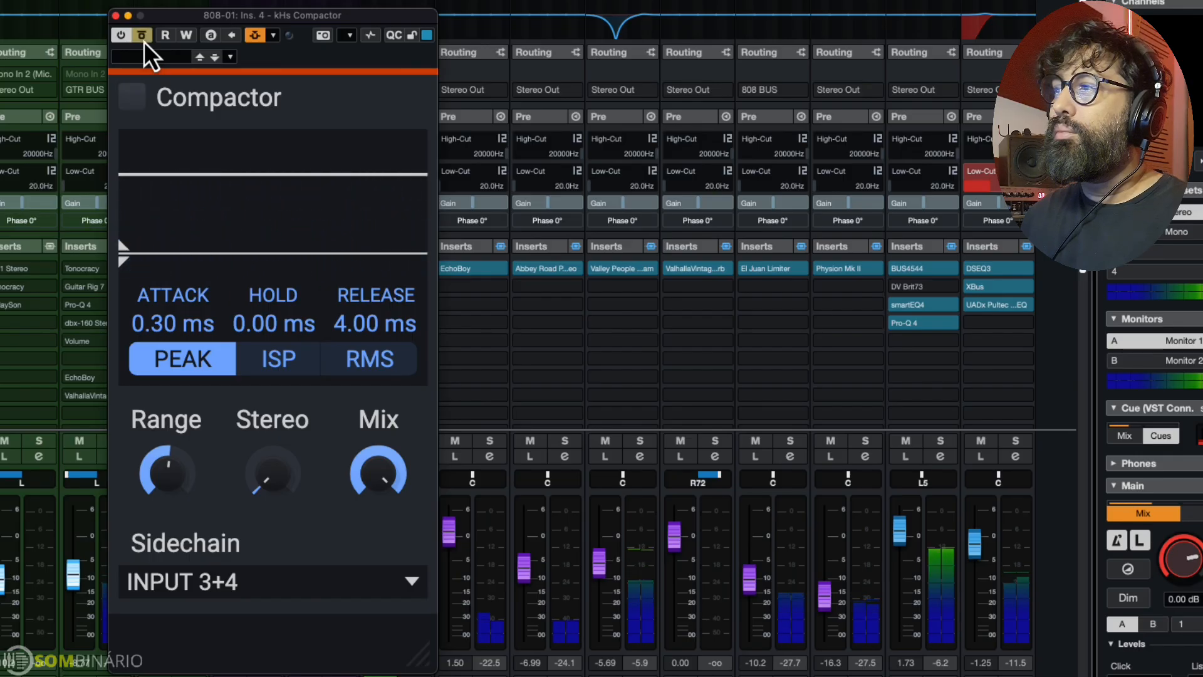
click(144, 41)
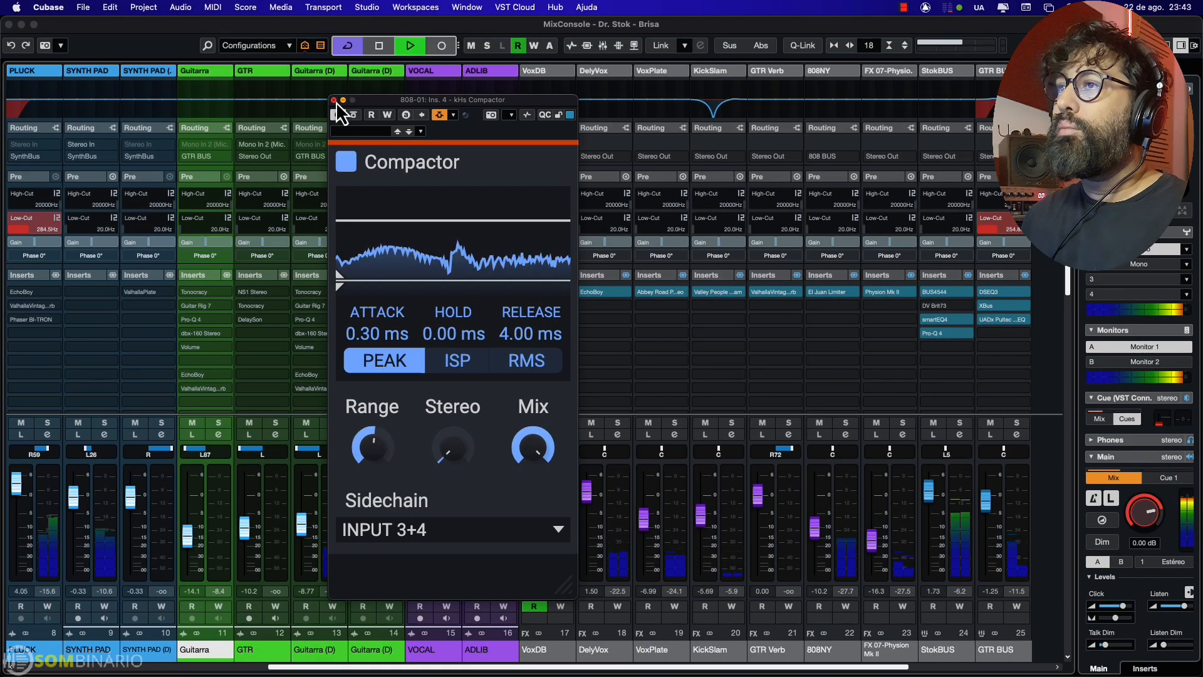
- Solo the 808-01 and 05 Kick channels in the MixConsole and return to the project window
key(F3)
click(336, 101)
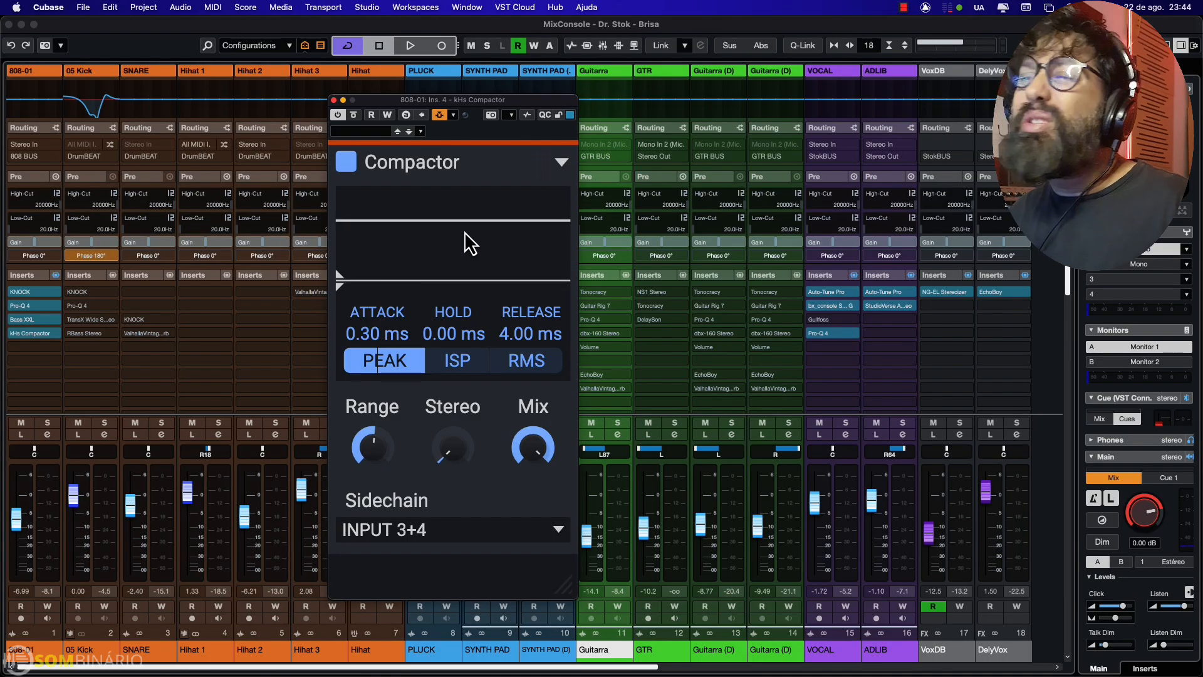
click(48, 423)
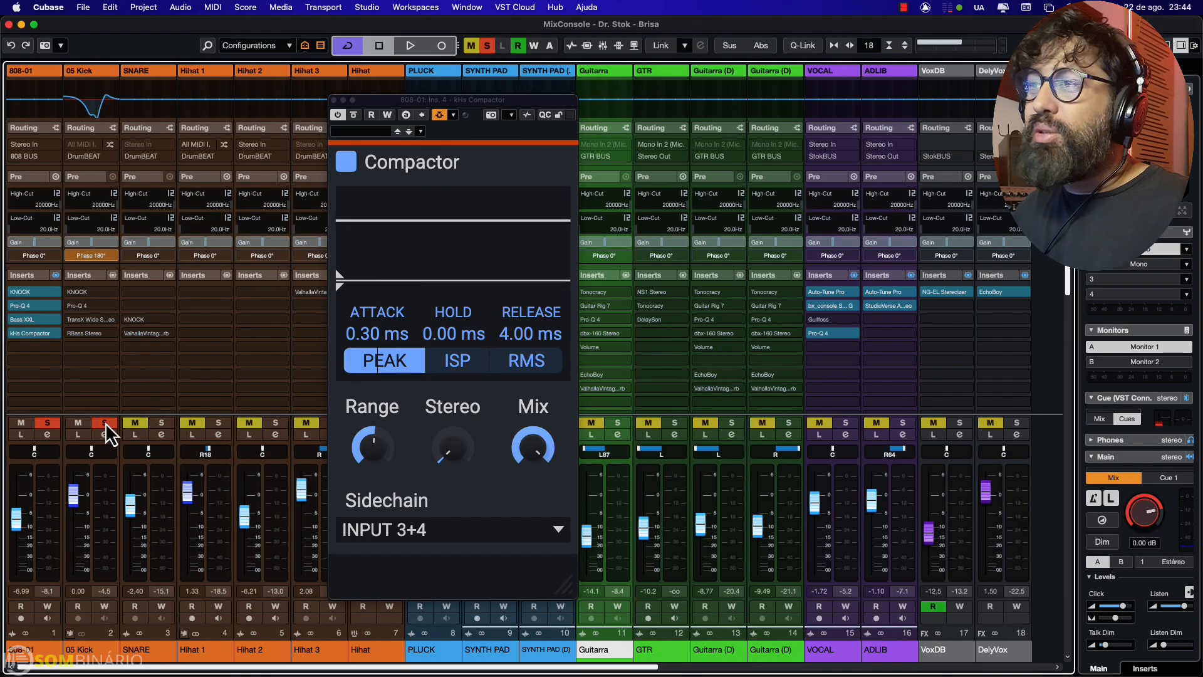
key(F3)
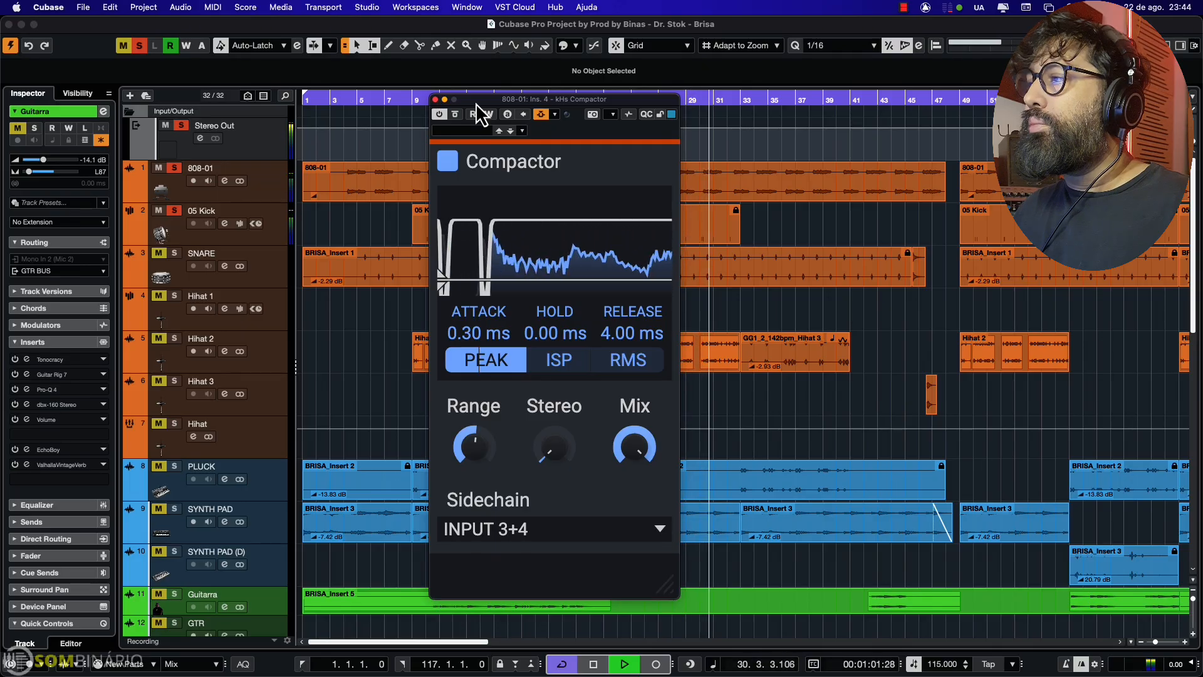
- Try the 808-01 Compactor with both attack and release at 0.00 ms during playback of the soloed tracks
key(space)
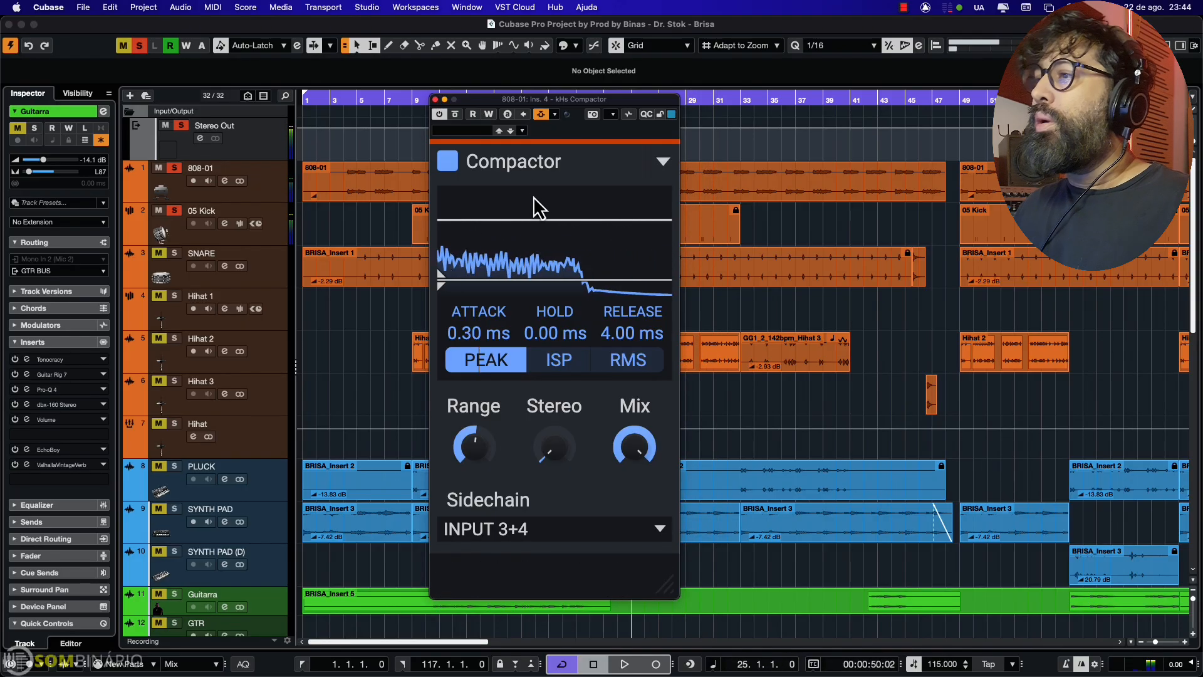
drag(479, 334, 479, 359)
drag(632, 333, 616, 351)
key(space)
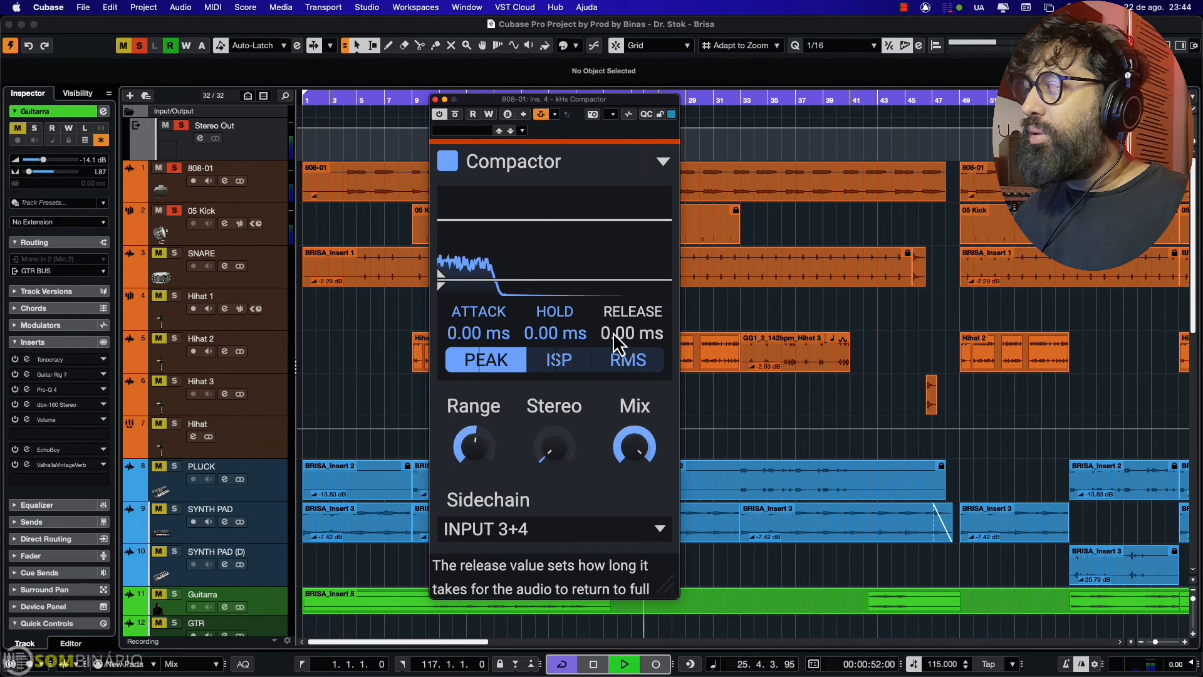
- Set the 808-01 Compactor's release to 0.52 ms, stop playback, and raise its attack to 1.21 ms
drag(632, 333, 631, 328)
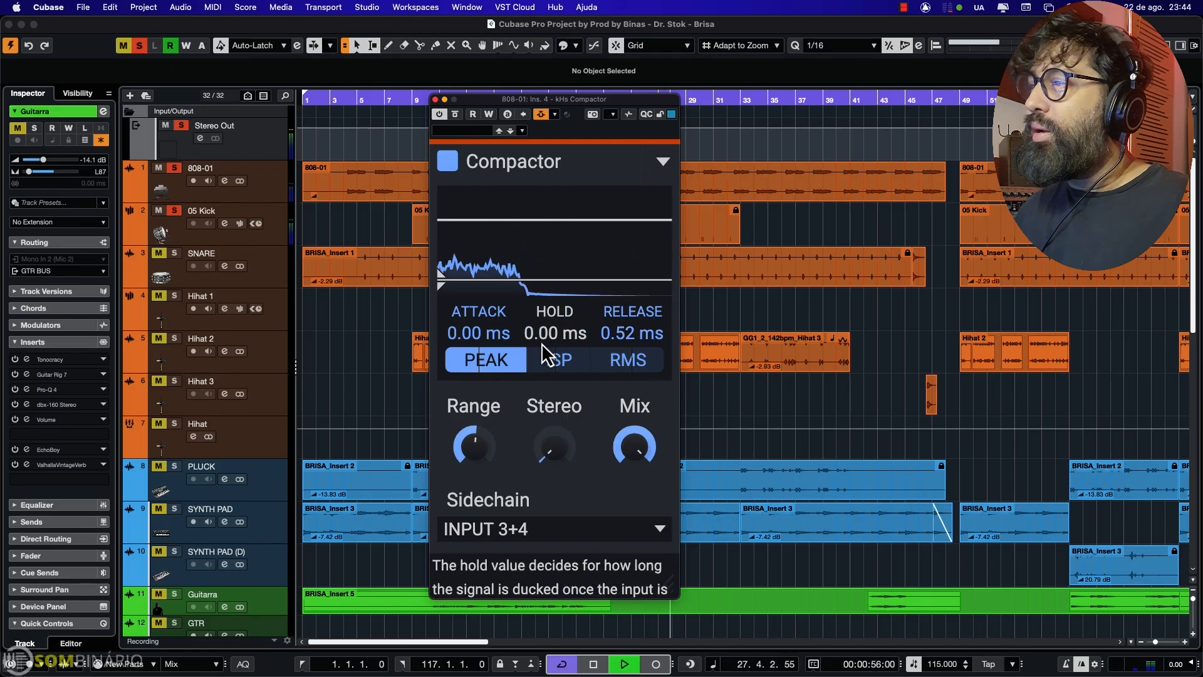
scroll(474, 340, up, 8)
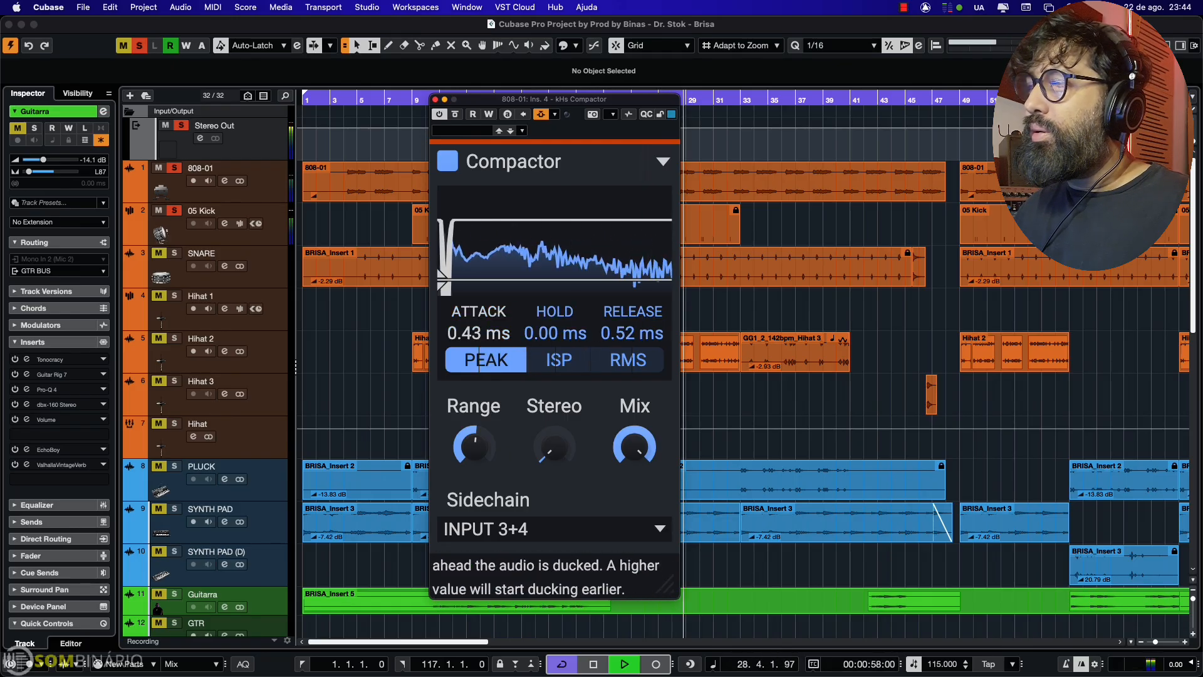
key(space)
drag(454, 338, 454, 327)
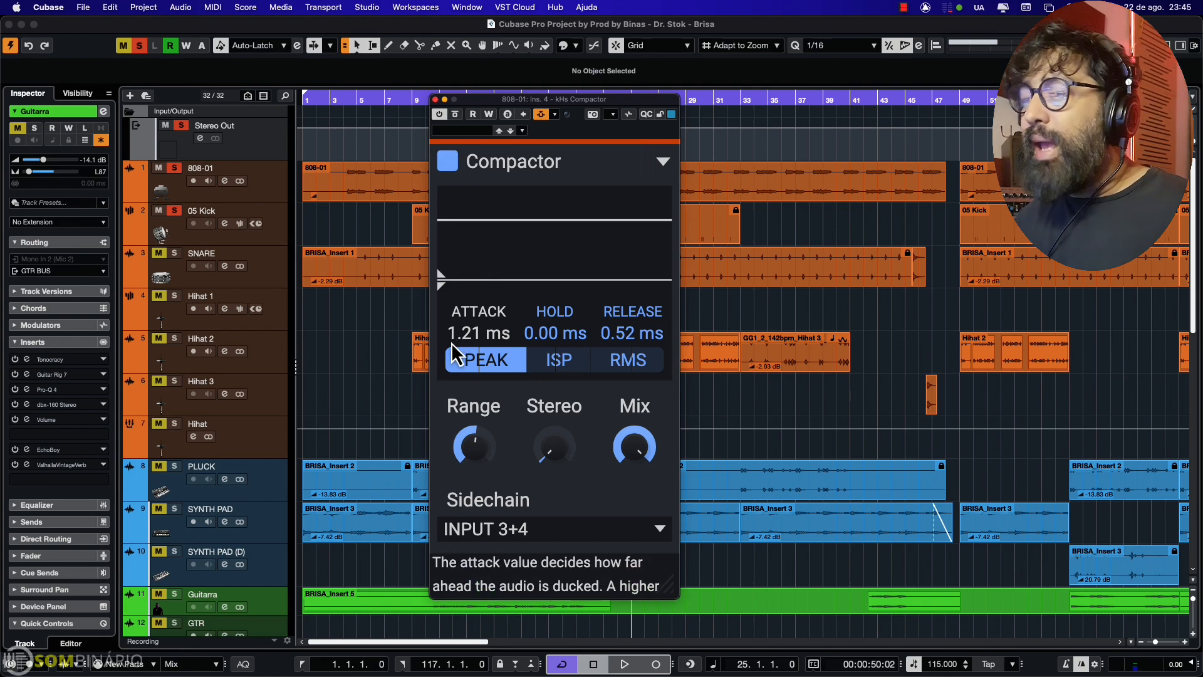
click(558, 359)
drag(518, 174, 495, 178)
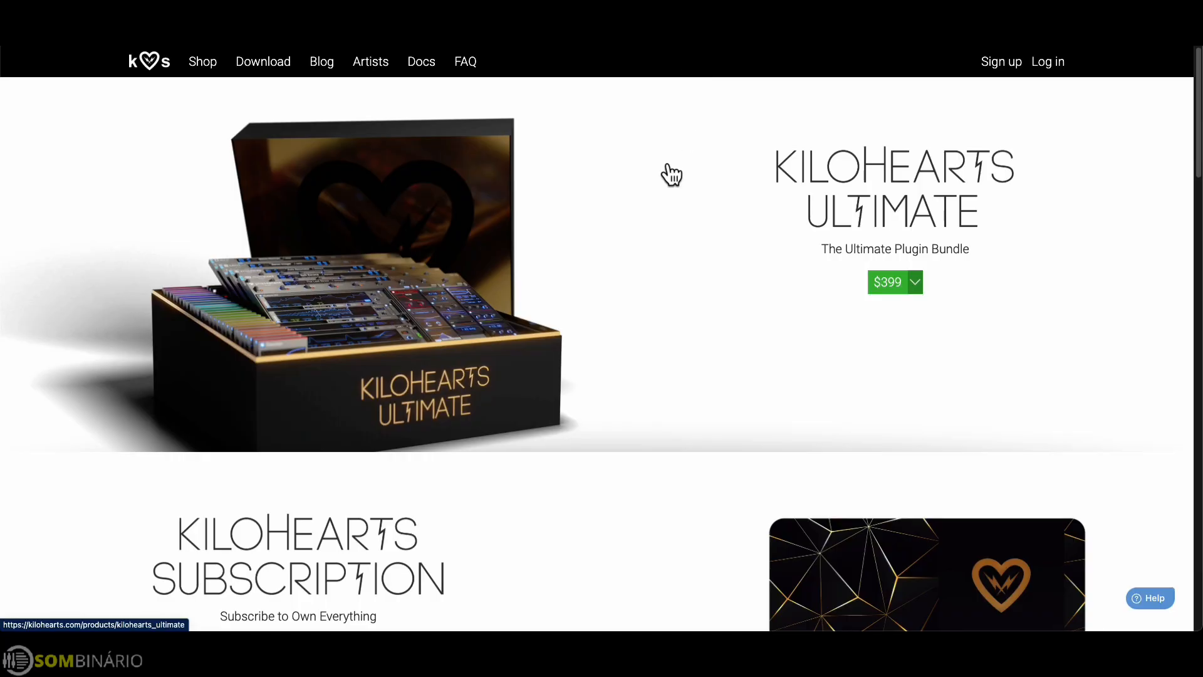
- On the Kilohearts shop website, open the free offer for the Kilohearts Essentials bundle
scroll(671, 175, down, 15)
scroll(573, 252, up, 3)
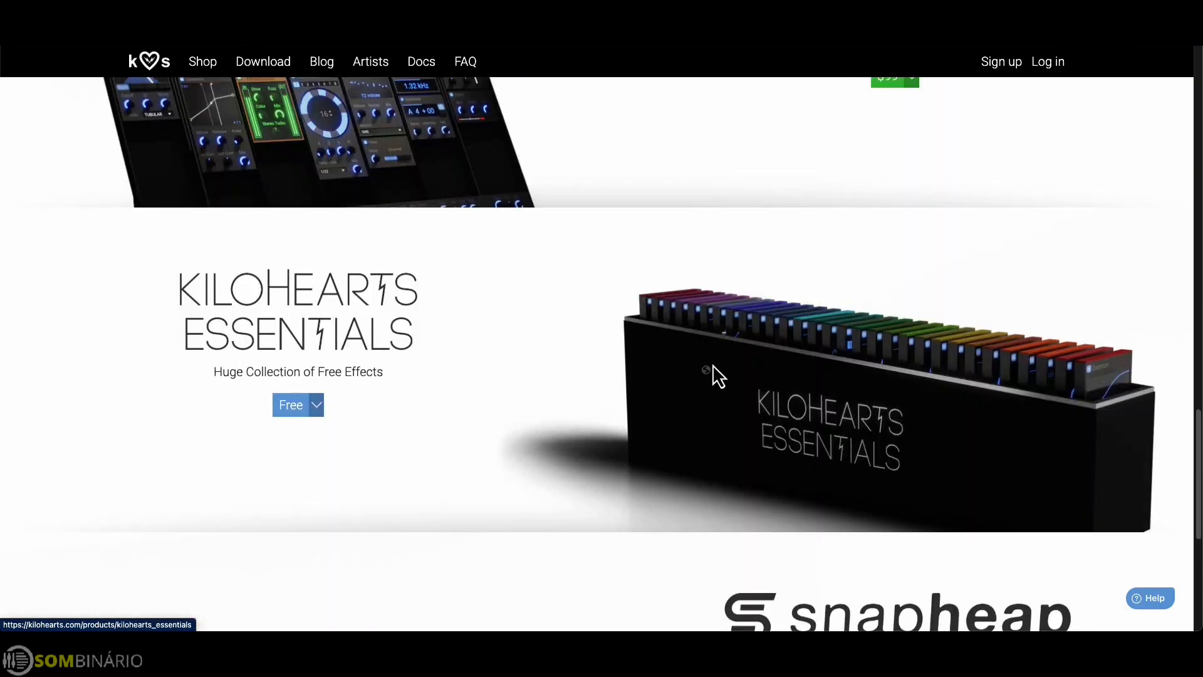
click(289, 414)
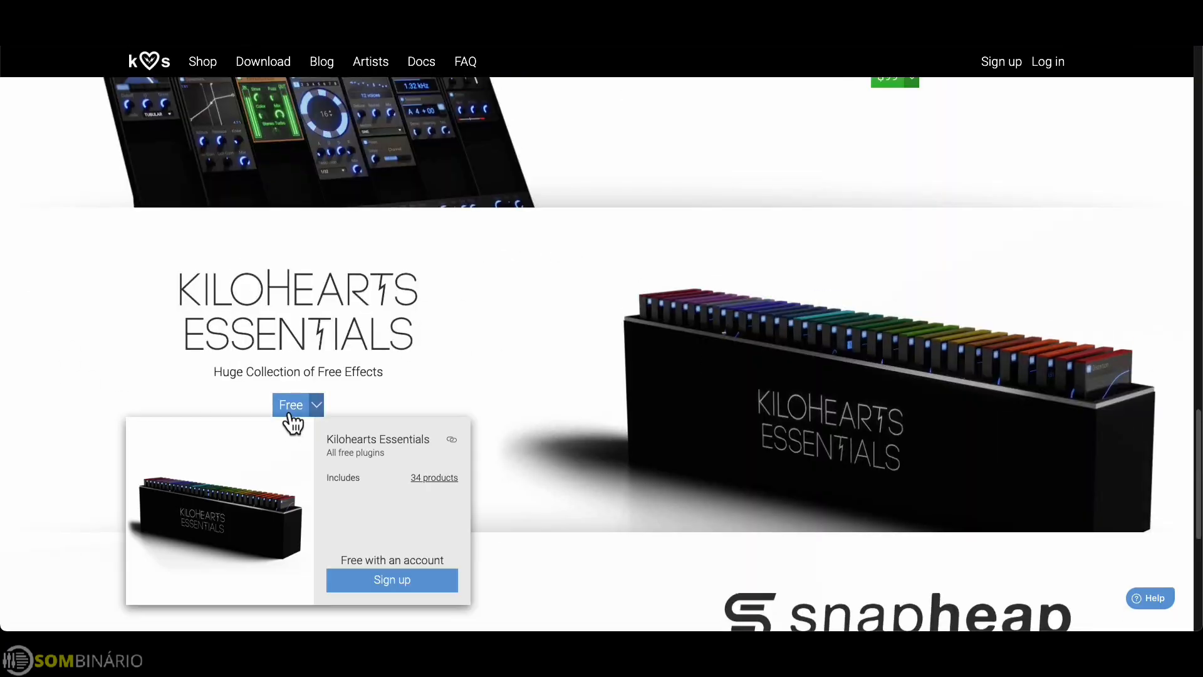
- Log in to the Kilohearts website with the account e-mail and password to get the free bundle
click(395, 582)
click(519, 150)
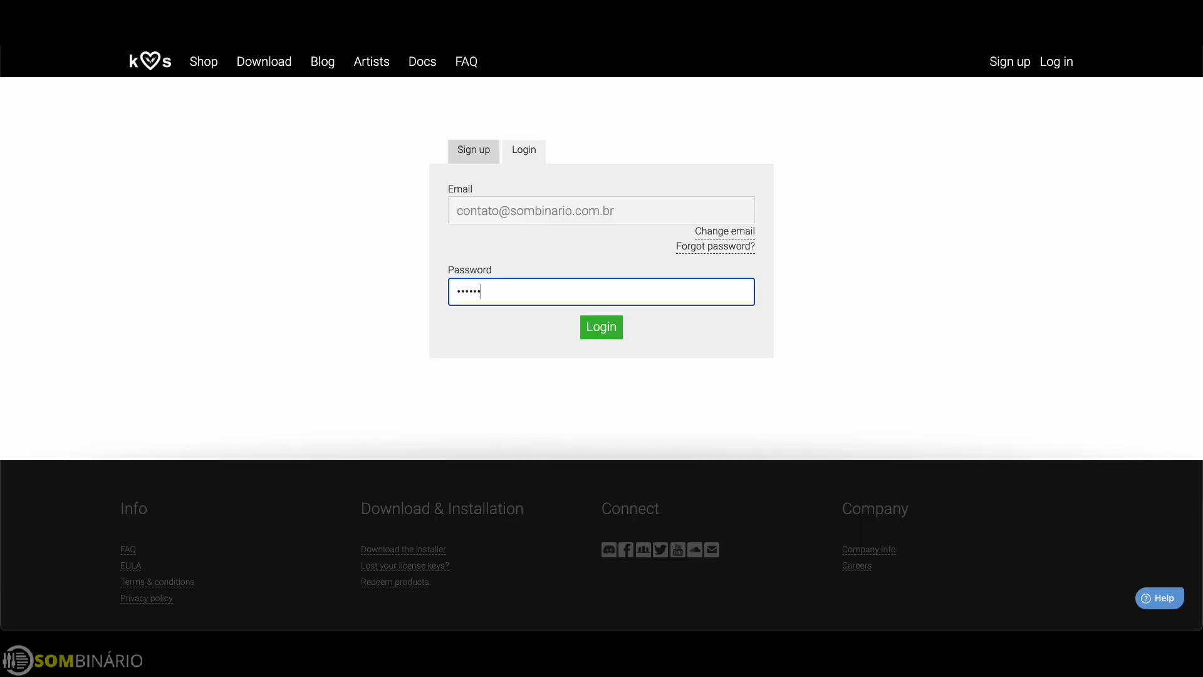
key(Return)
click(318, 241)
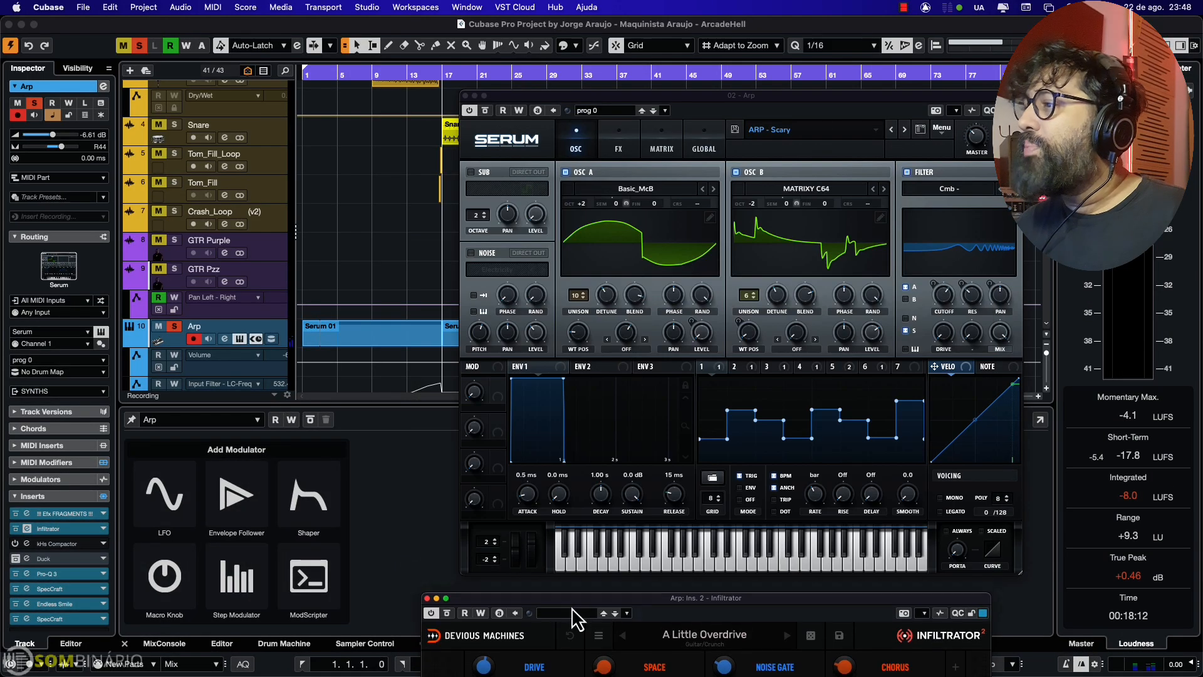
- In Cubase, close the Arp track's Infiltrator window and stop playback
drag(572, 613, 524, 157)
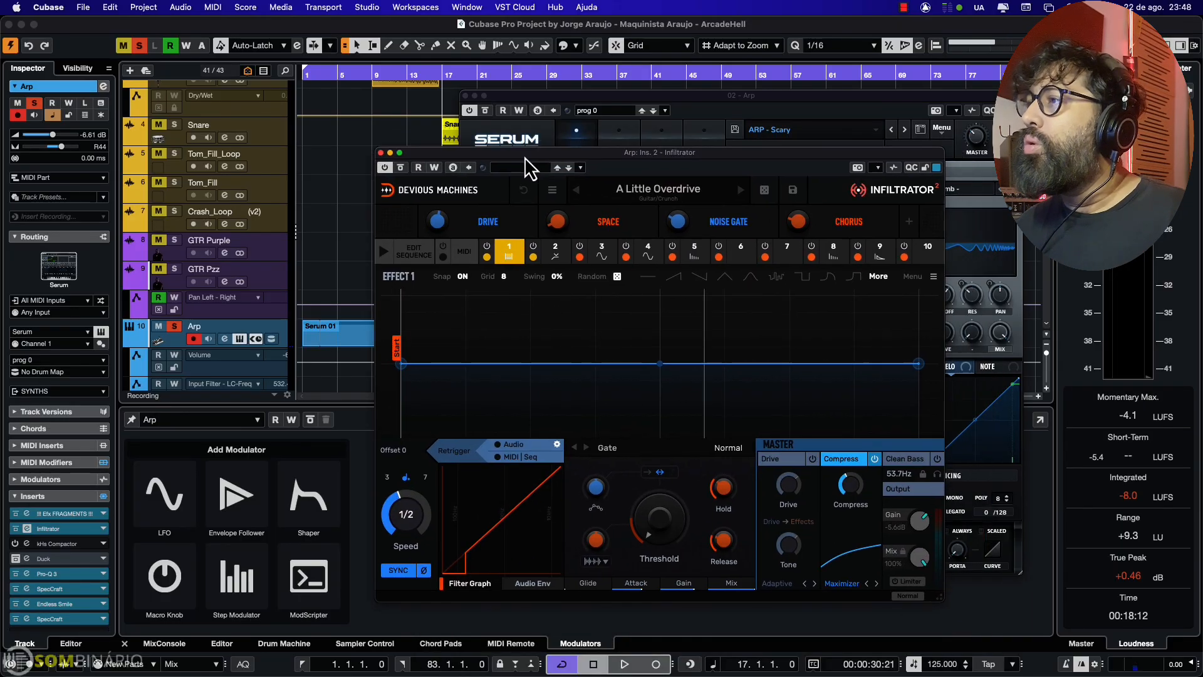
click(380, 152)
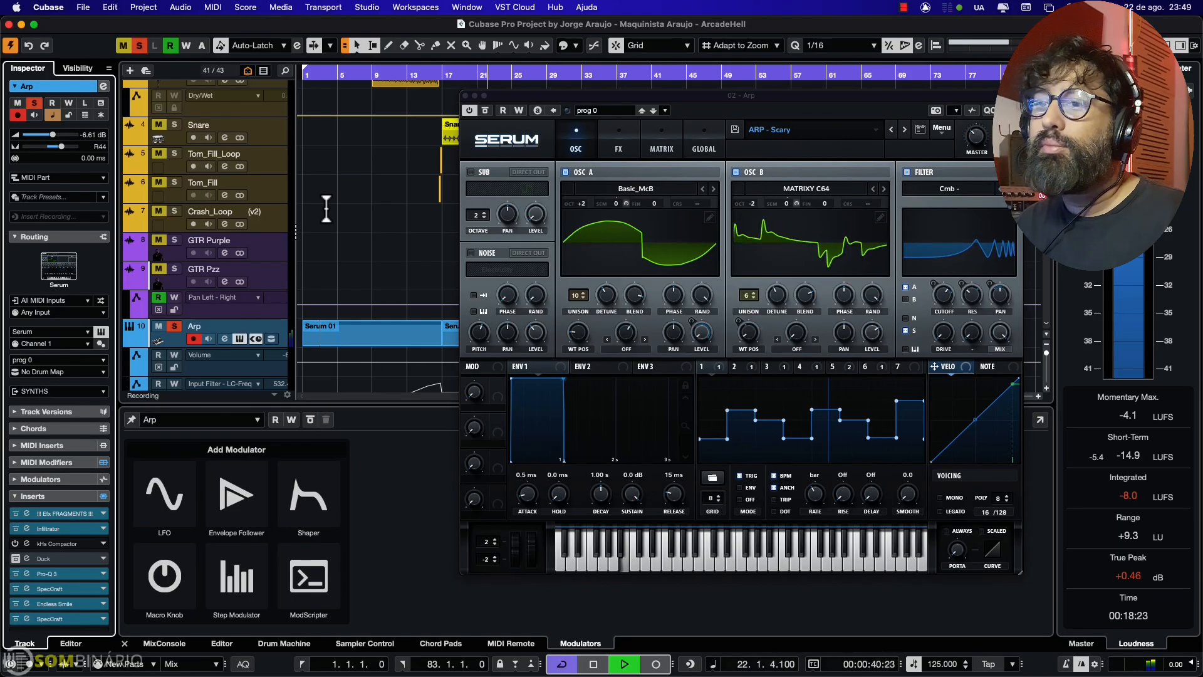
key(space)
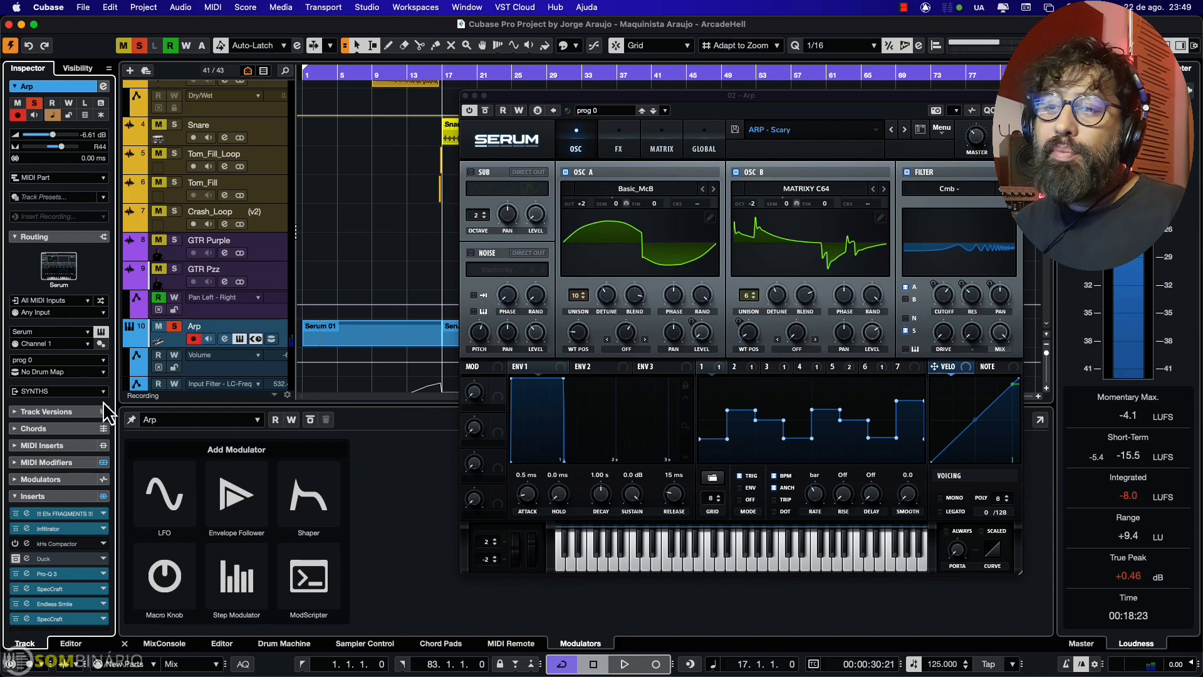
- Activate and open the Arp track's kHs Compactor, and play it with the DrumBEAT group also soloed
click(27, 543)
drag(581, 197, 453, 180)
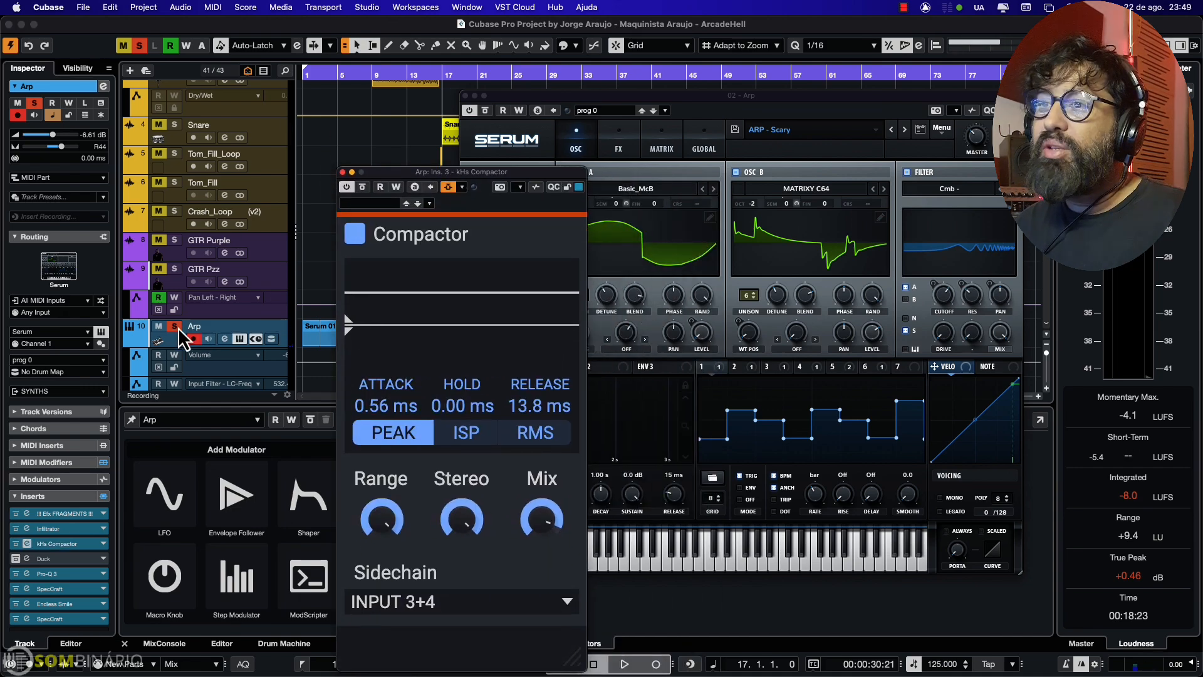
scroll(252, 312, down, 10)
scroll(230, 264, down, 4)
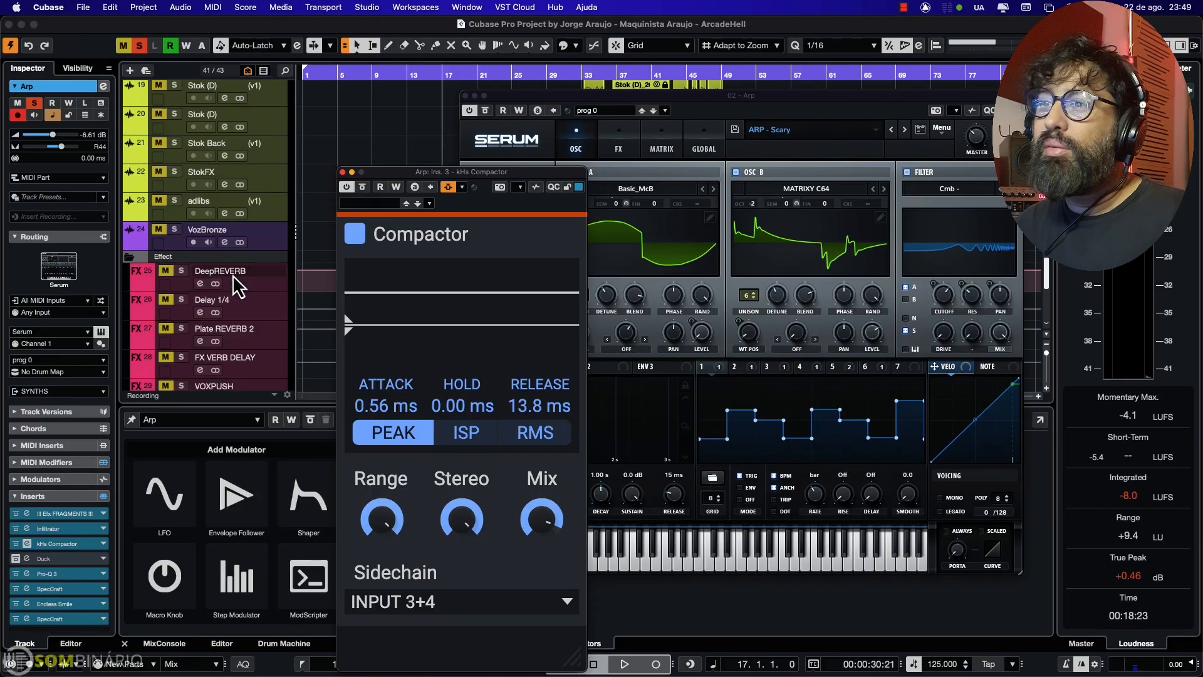
scroll(232, 274, down, 3)
click(201, 310)
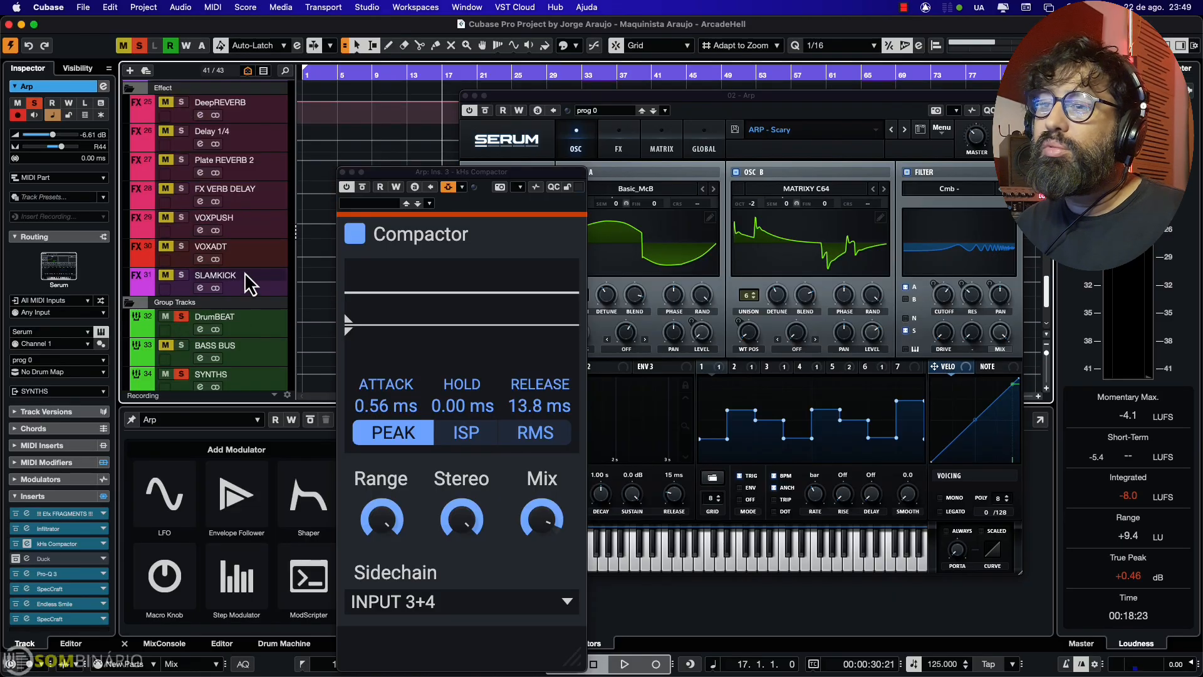
key(space)
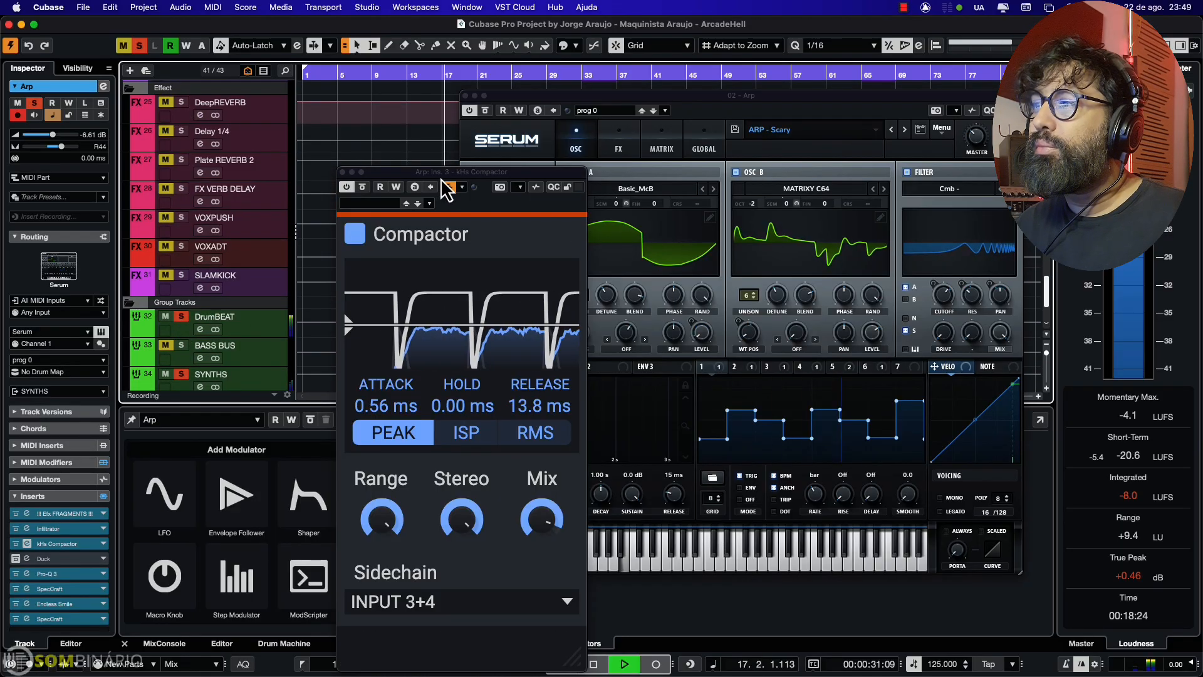
drag(447, 187, 566, 111)
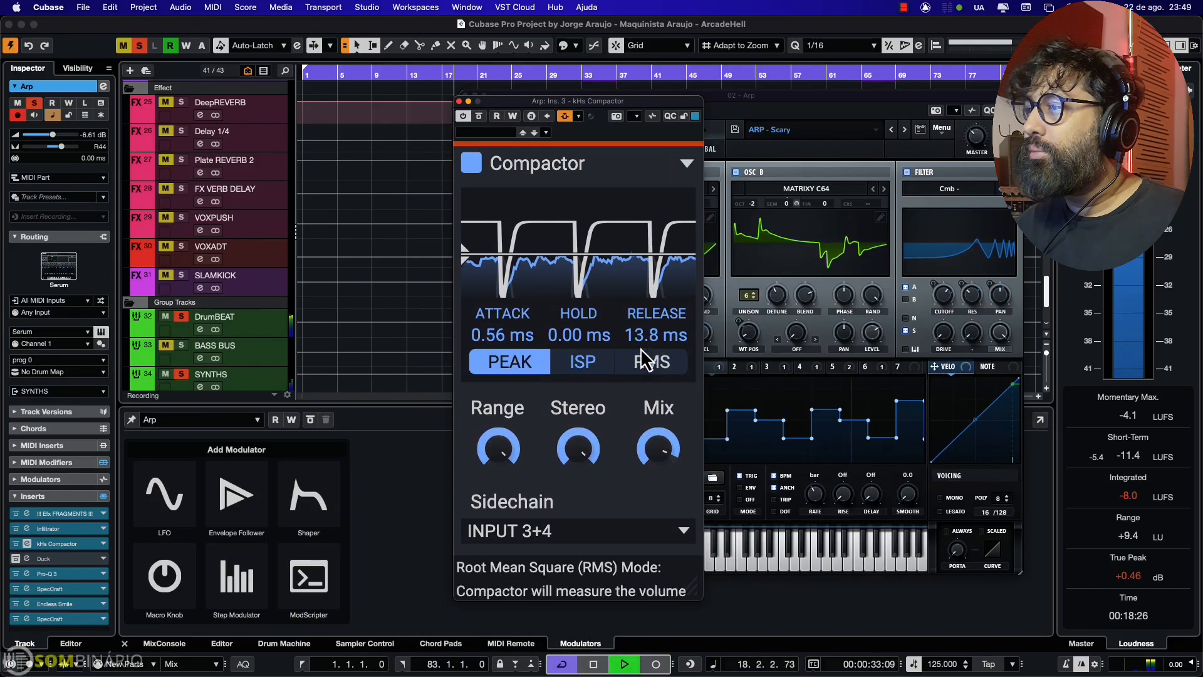
- Set the Arp Compactor's attack to 0.00 ms, release to 198 ms, Range to about half and threshold to the minimum during playback
drag(656, 339, 655, 304)
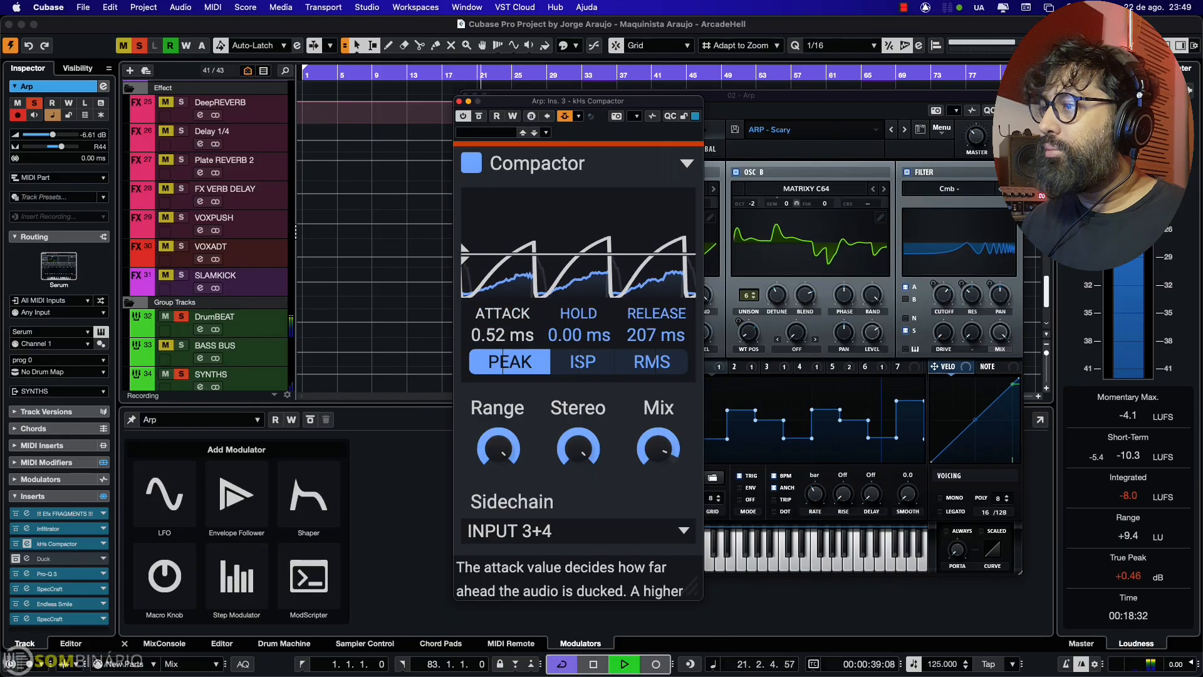
drag(503, 335, 503, 341)
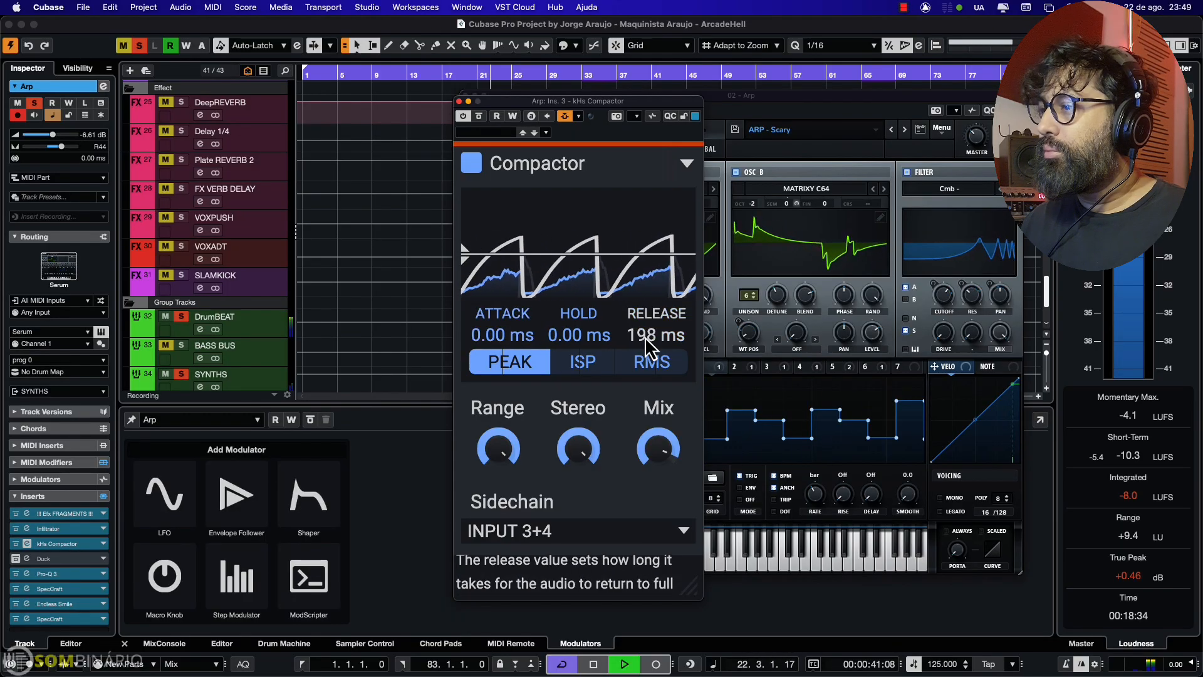
drag(498, 448, 499, 433)
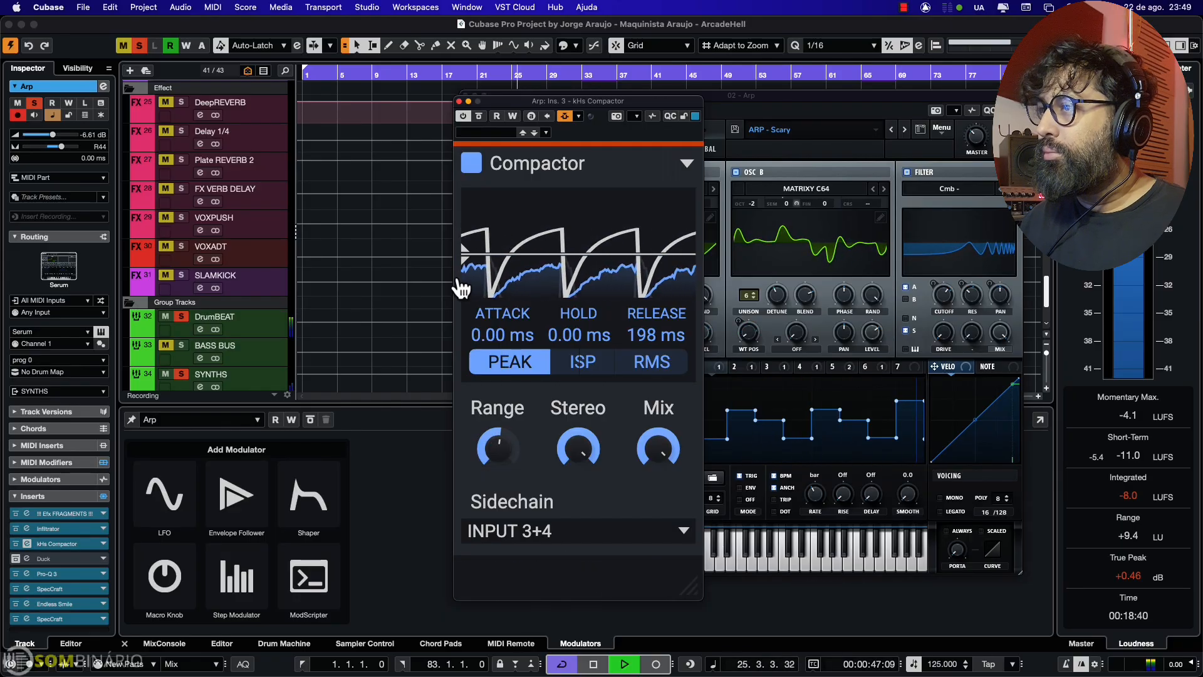
mouse_move(465, 256)
drag(465, 276, 465, 300)
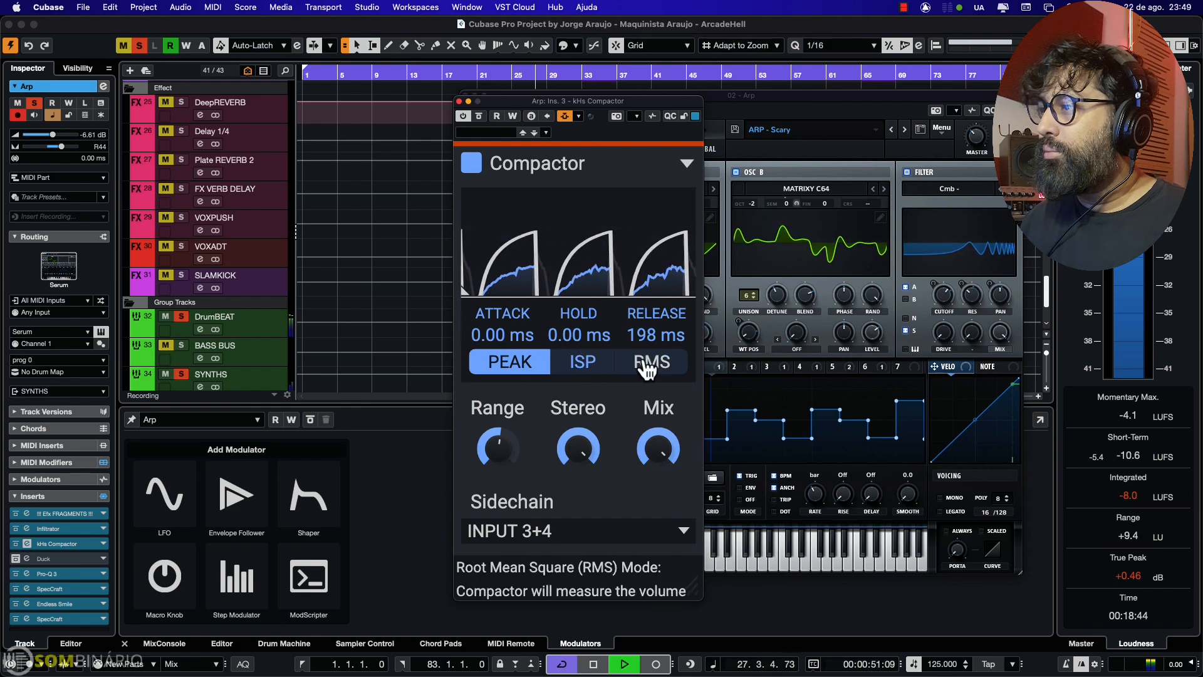
key(space)
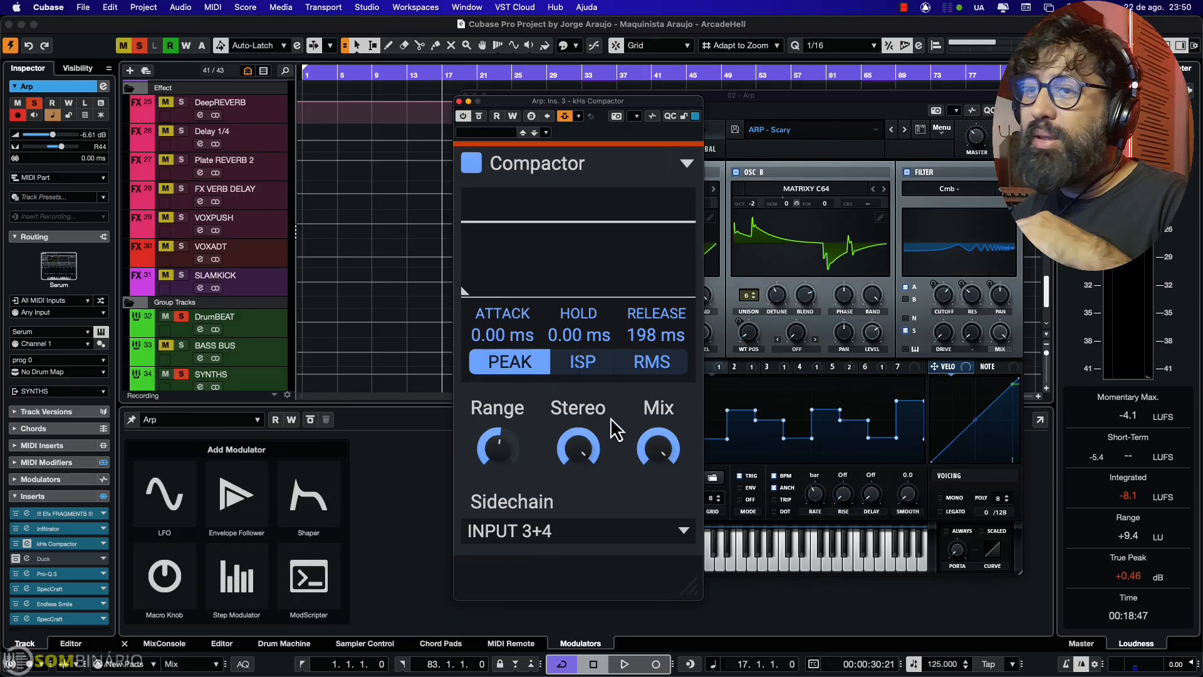
- Play the soloed tracks and set the Arp track's volume to -6.21 dB
key(space)
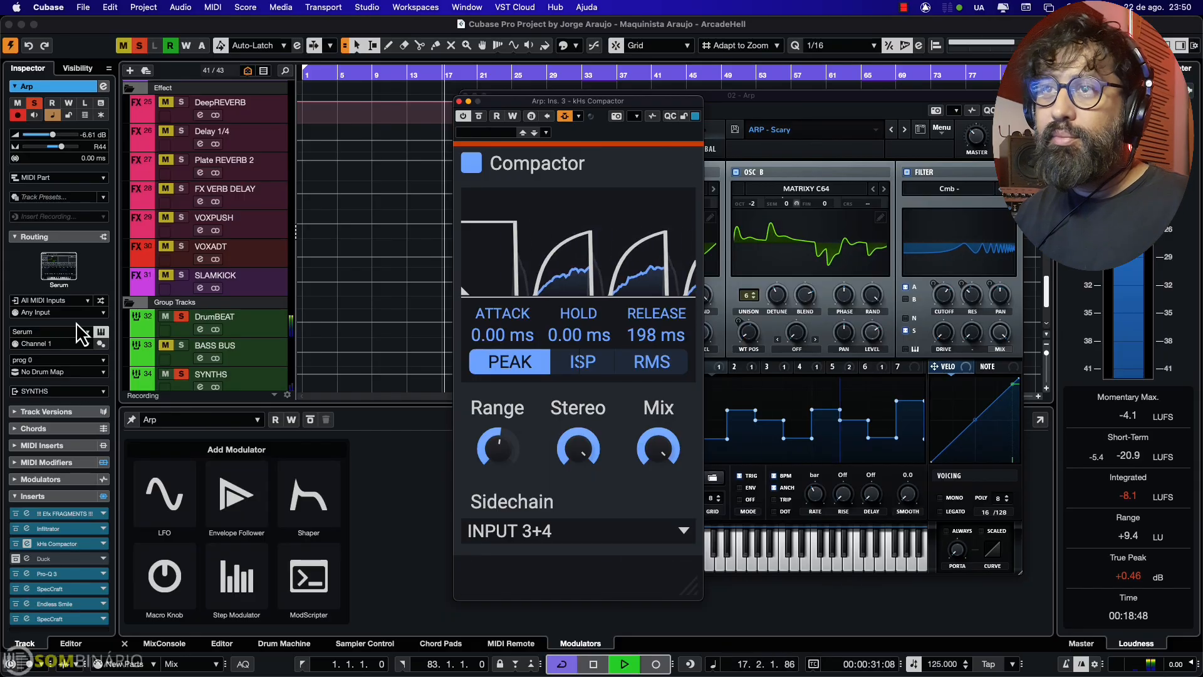
drag(55, 136, 55, 140)
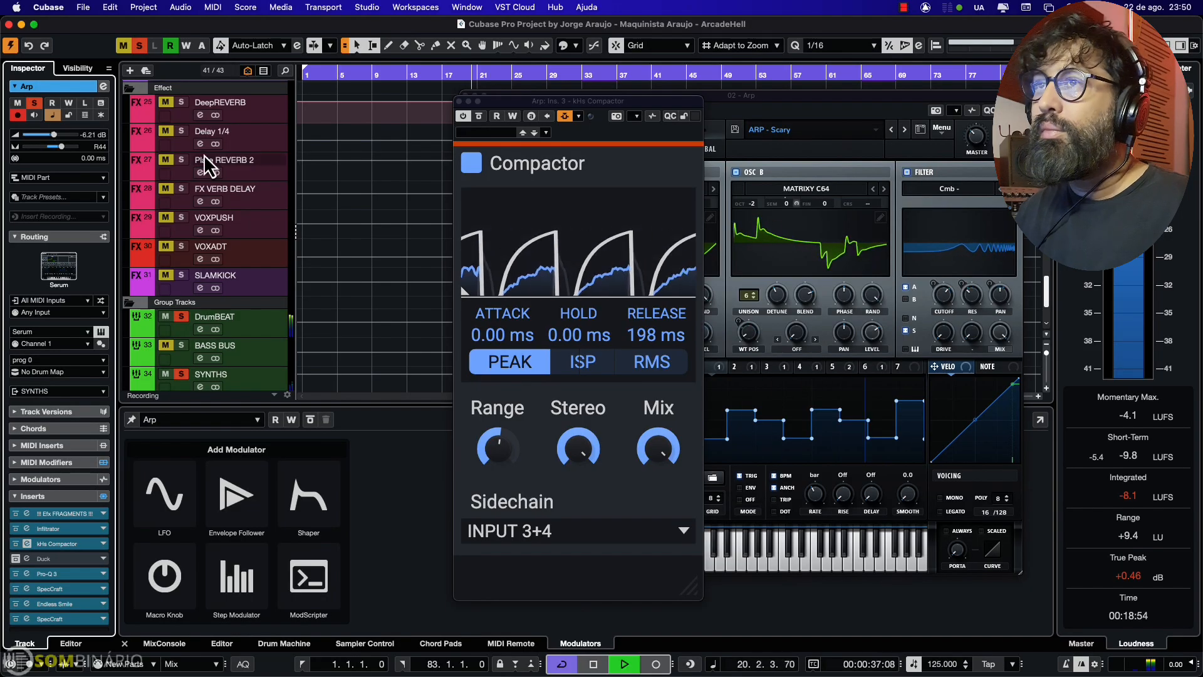
key(space)
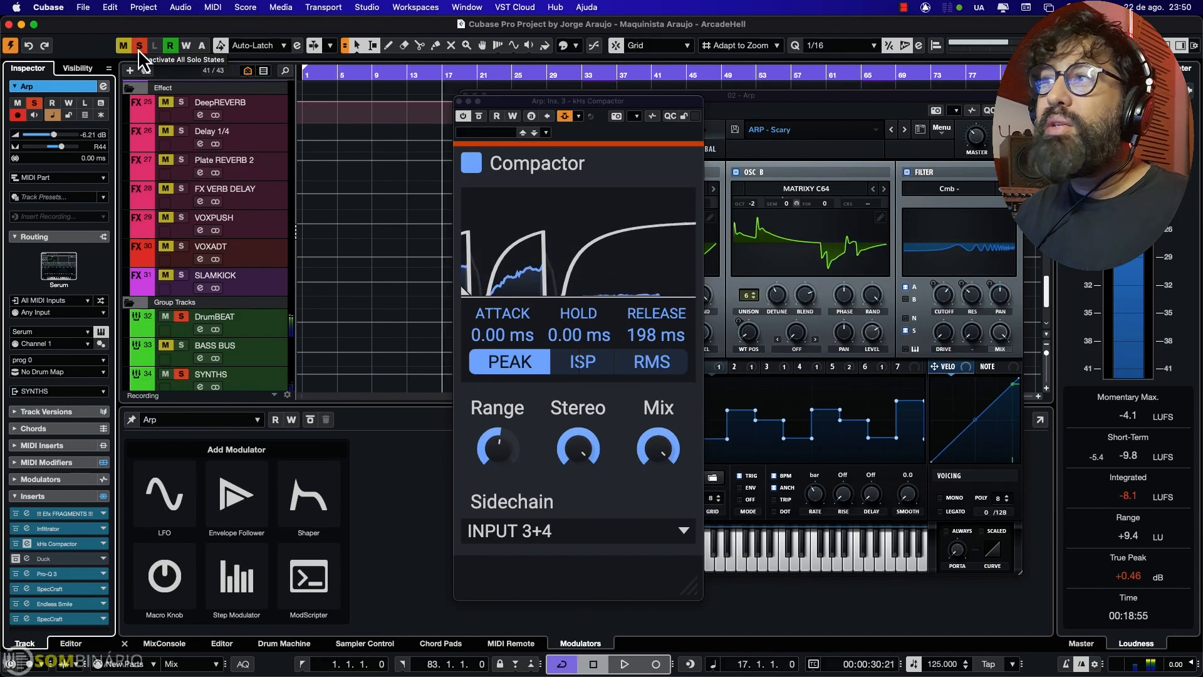
- Deactivate all solo states and play the full mix from about bar 33
click(139, 49)
key(space)
click(582, 75)
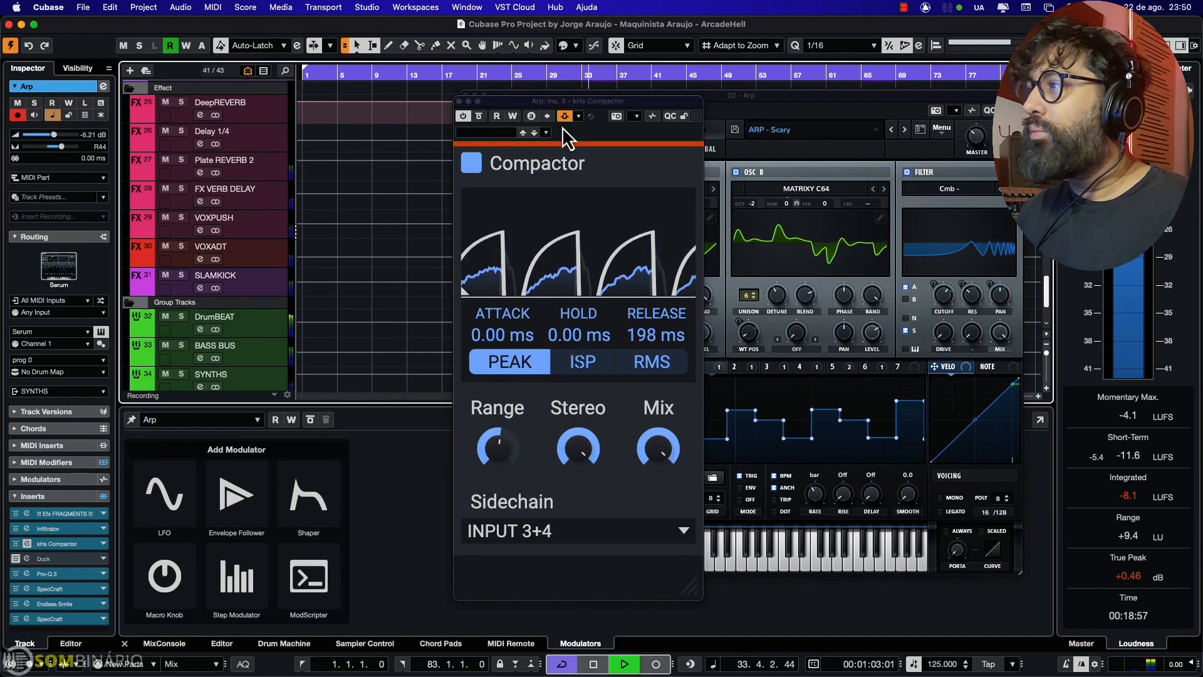
drag(569, 104, 474, 117)
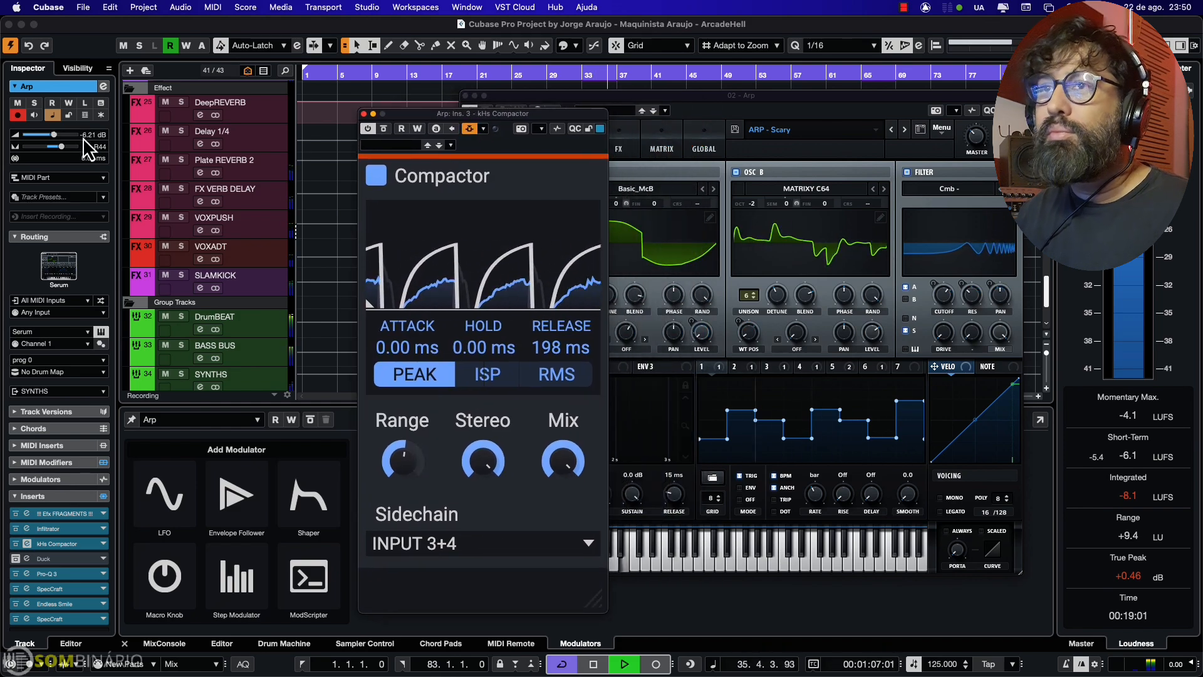
- Raise the Arp track's volume to -0.95 dB and compare its Compactor's ISP mode with PEAK mode
drag(56, 135, 62, 134)
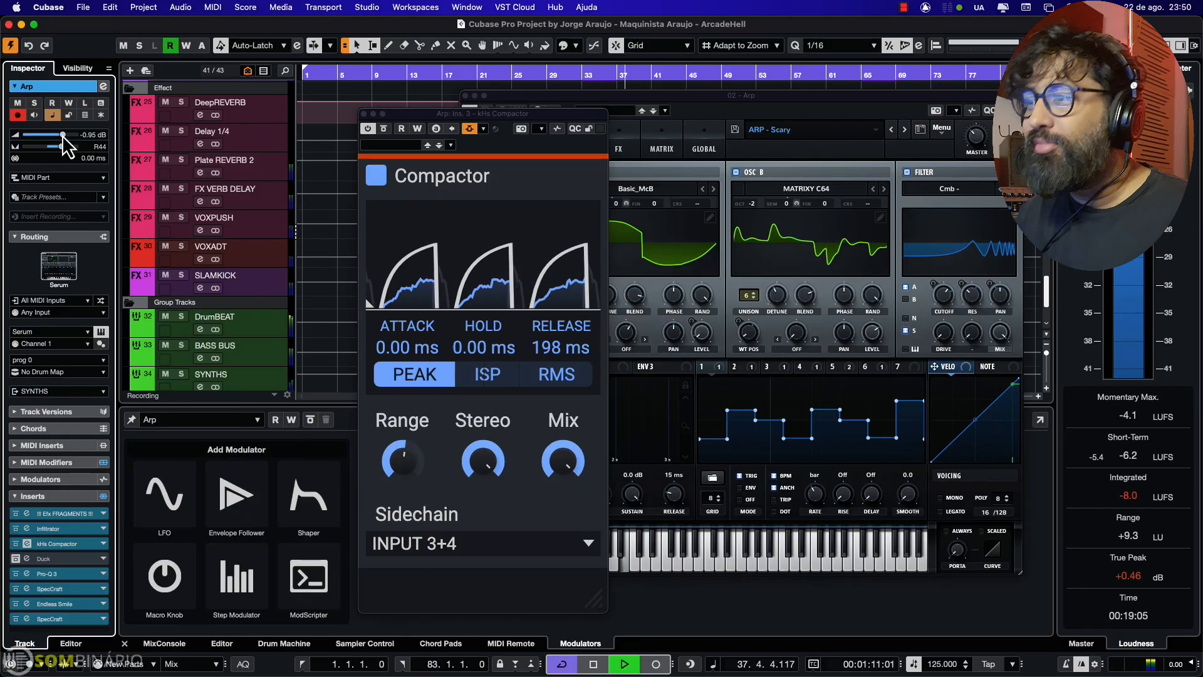
click(493, 385)
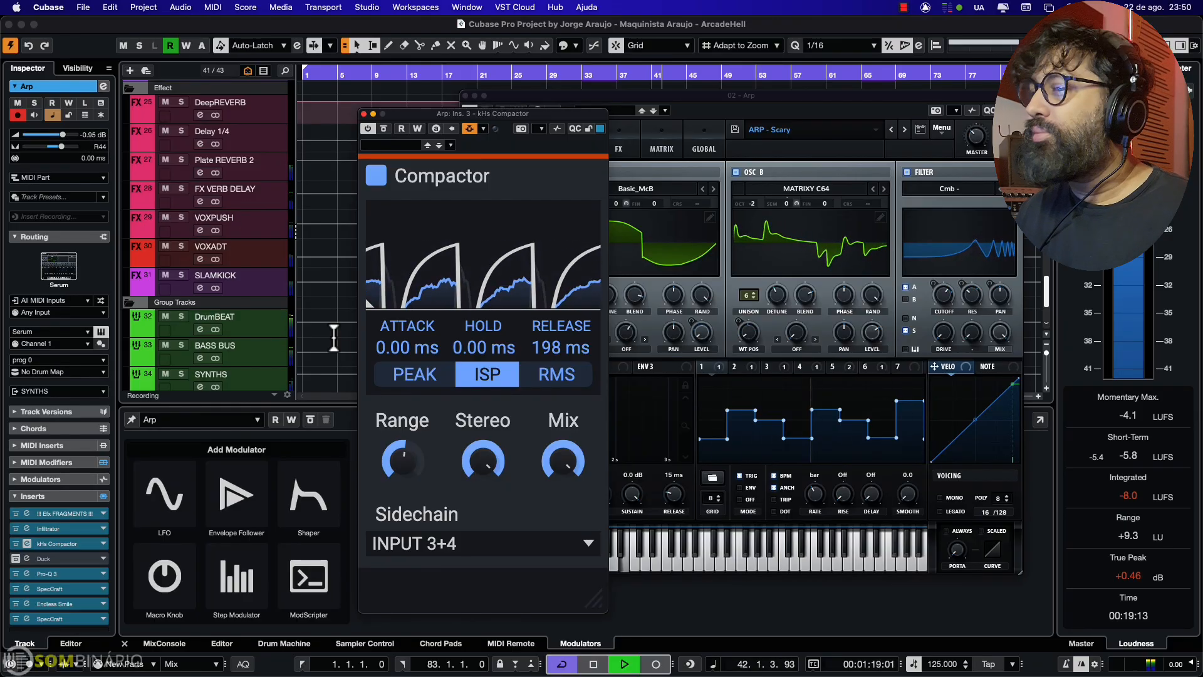
click(415, 374)
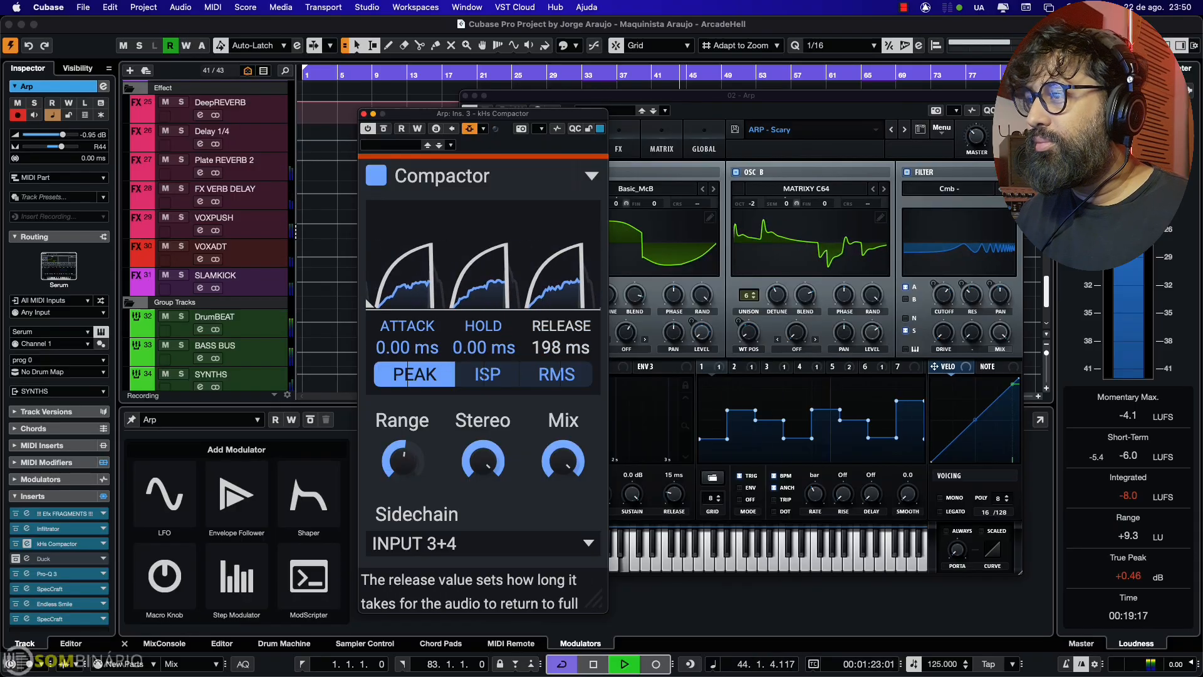
- Set the Arp Compactor's release to 173 ms and attack to 1.20 ms, and close the Compactor and Serum windows
drag(560, 338, 551, 351)
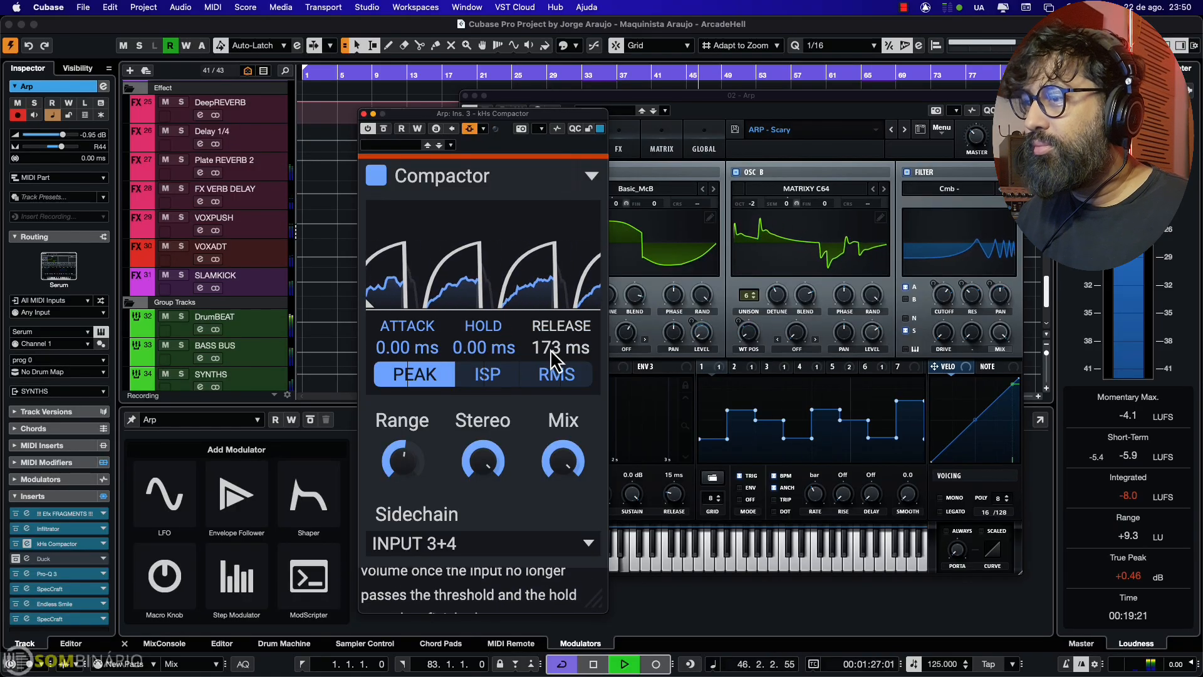
mouse_move(407, 345)
mouse_down()
mouse_move(407, 323)
mouse_move(400, 347)
mouse_up()
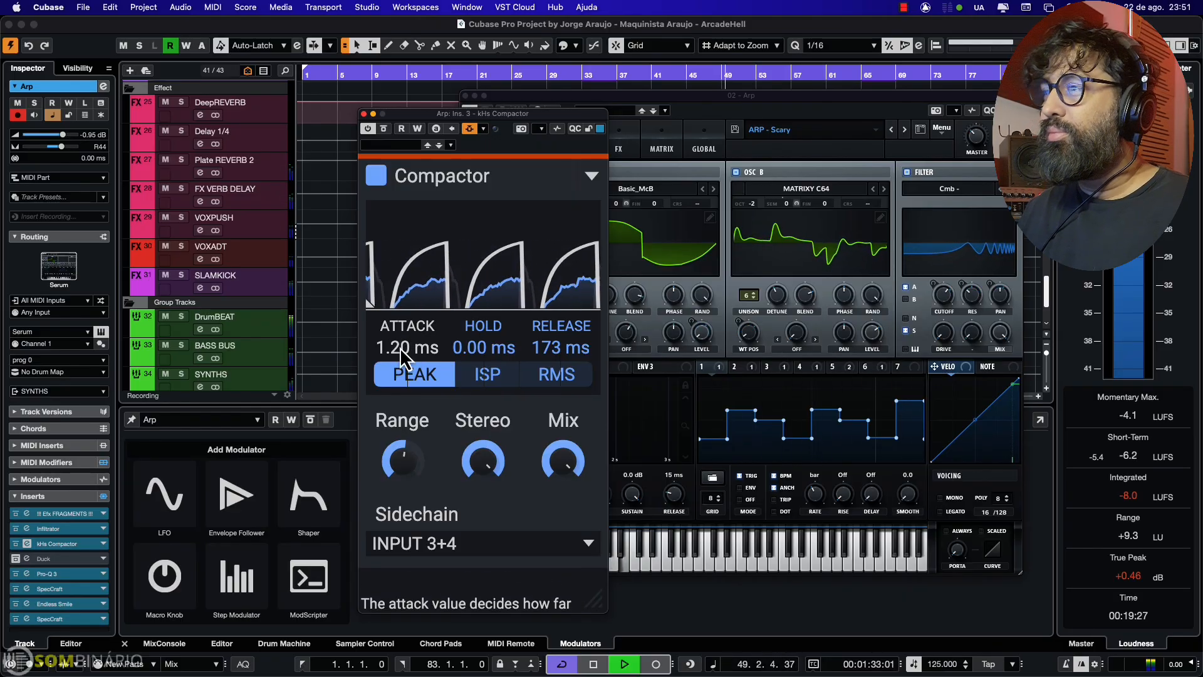
click(363, 114)
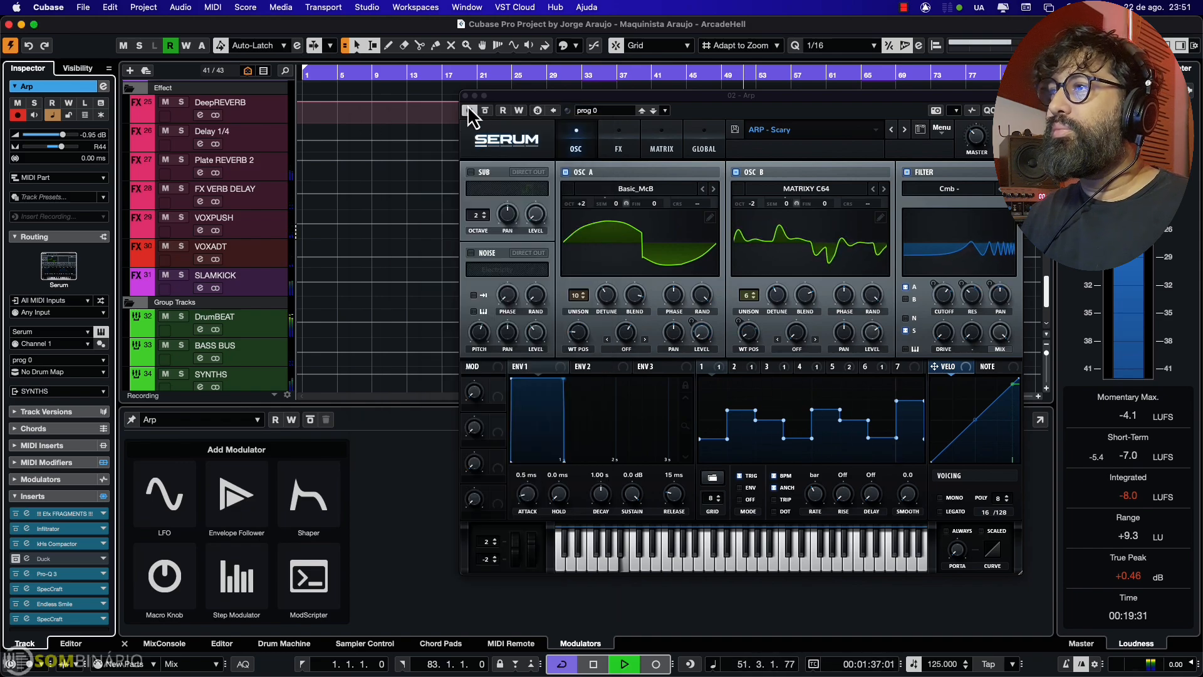
click(465, 96)
- Look through the arrangement's drum, synth, bass and vocal tracks during playback
scroll(554, 240, up, 15)
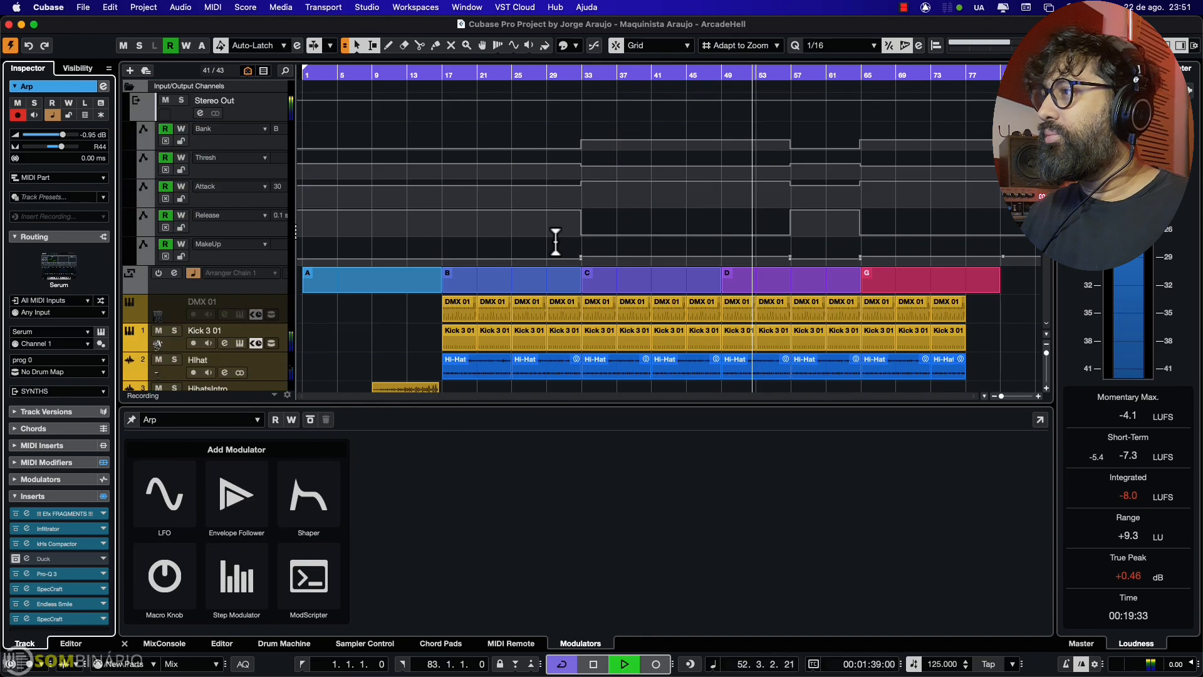
scroll(611, 258, down, 3)
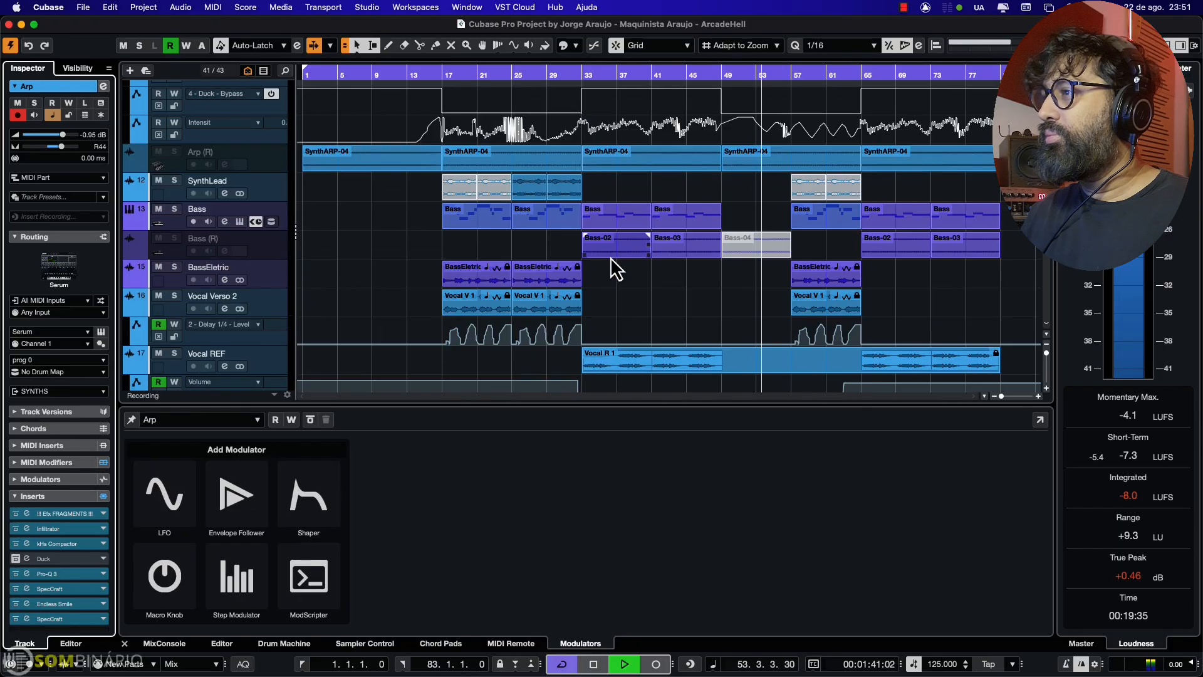
scroll(635, 282, down, 10)
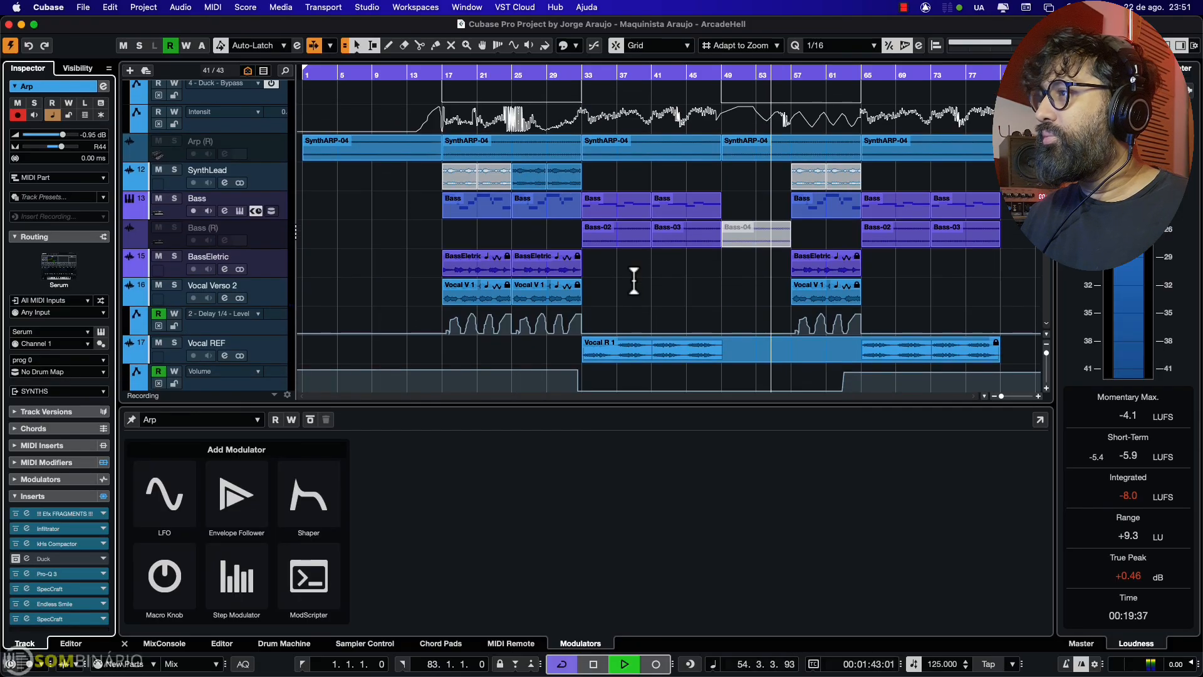
scroll(634, 280, down, 12)
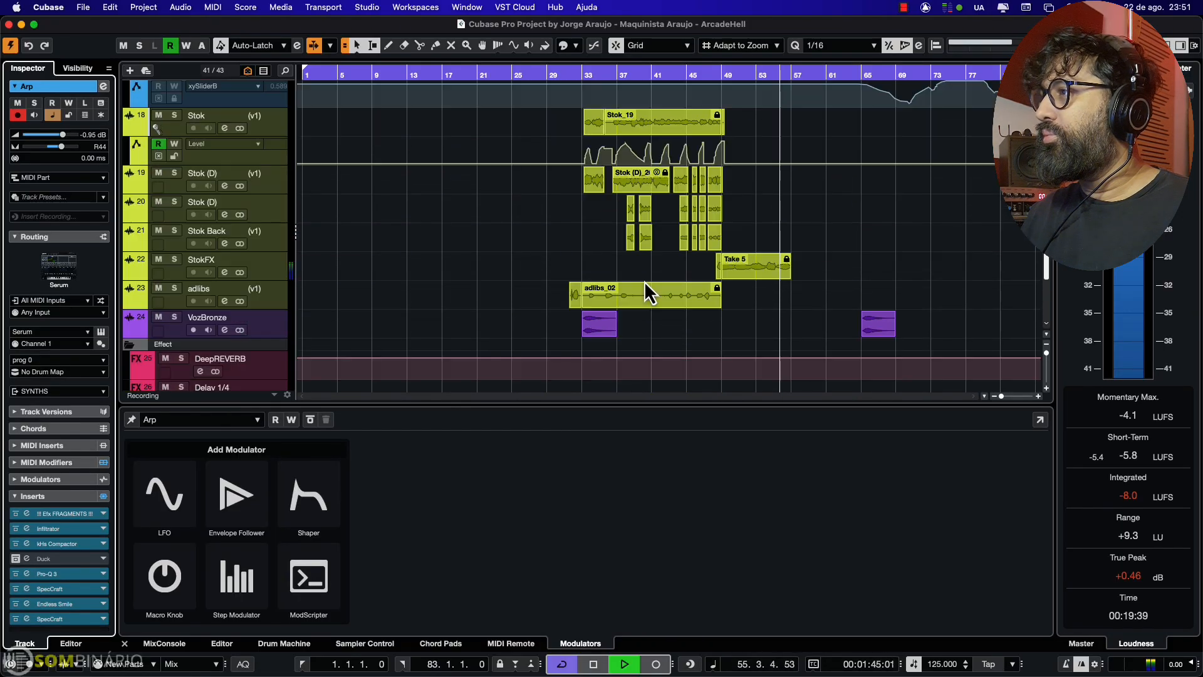
scroll(691, 268, up, 15)
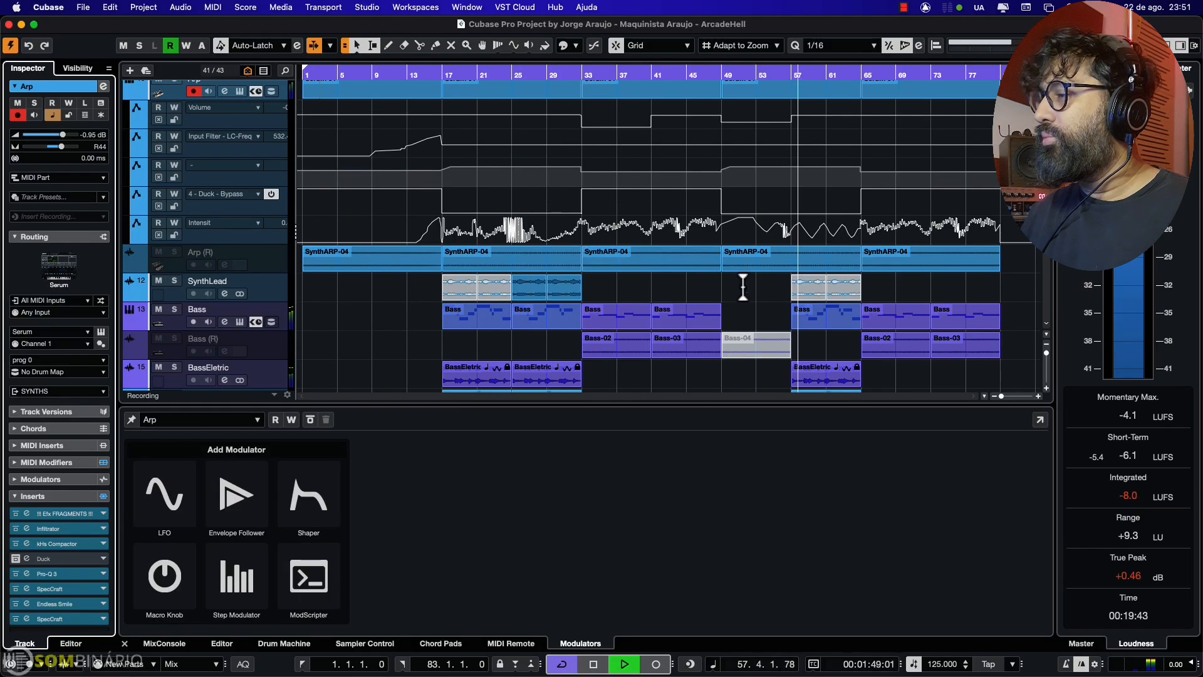
scroll(742, 287, down, 3)
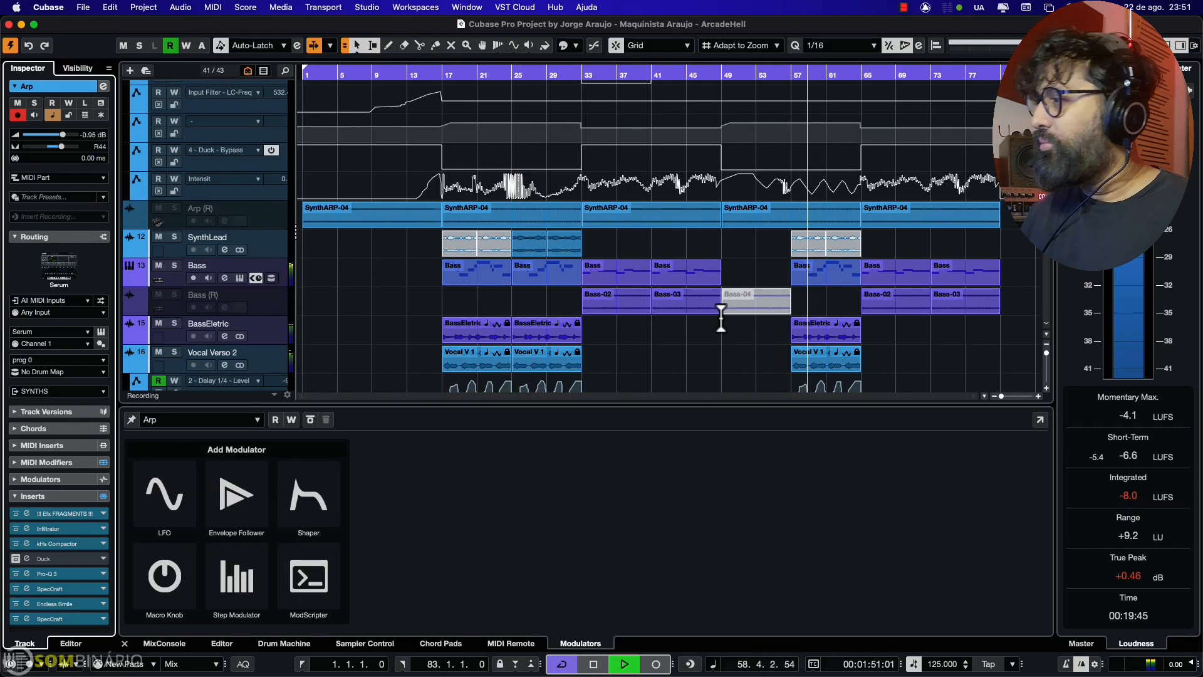
- In REAPER, toggle the effects bypass from the SynthBass track during playback to compare the mix with and without Compactor
click(1186, 91)
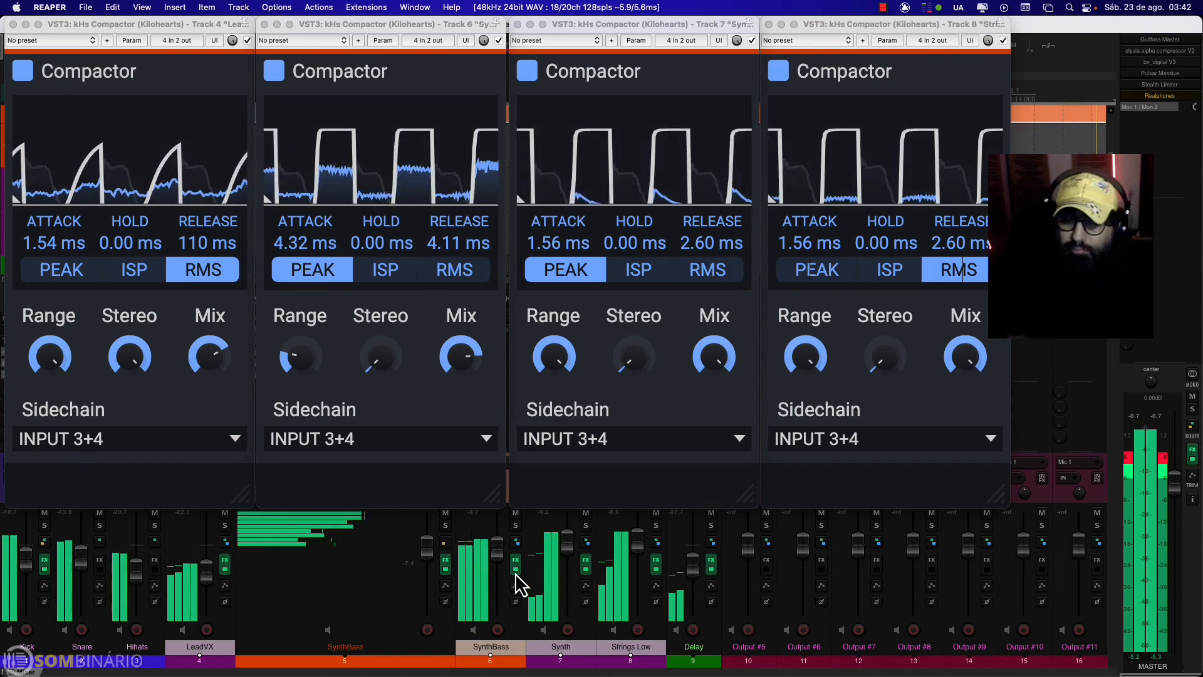
click(516, 569)
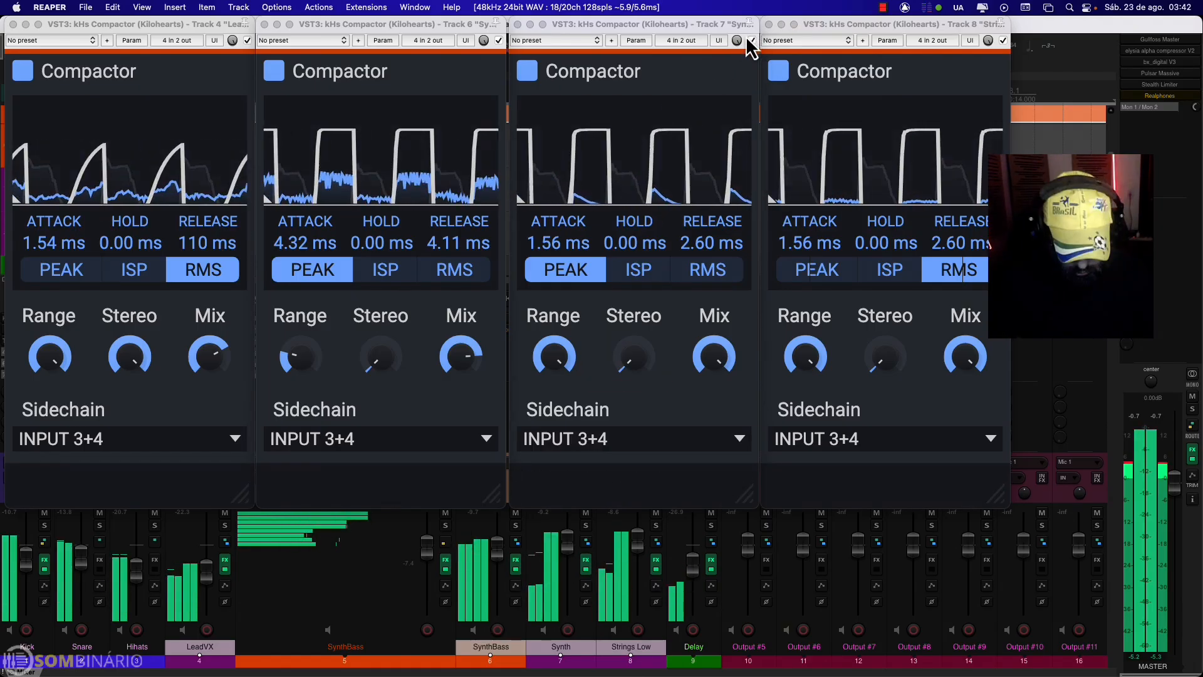
key(super+shift+f)
key(super+shift+f)
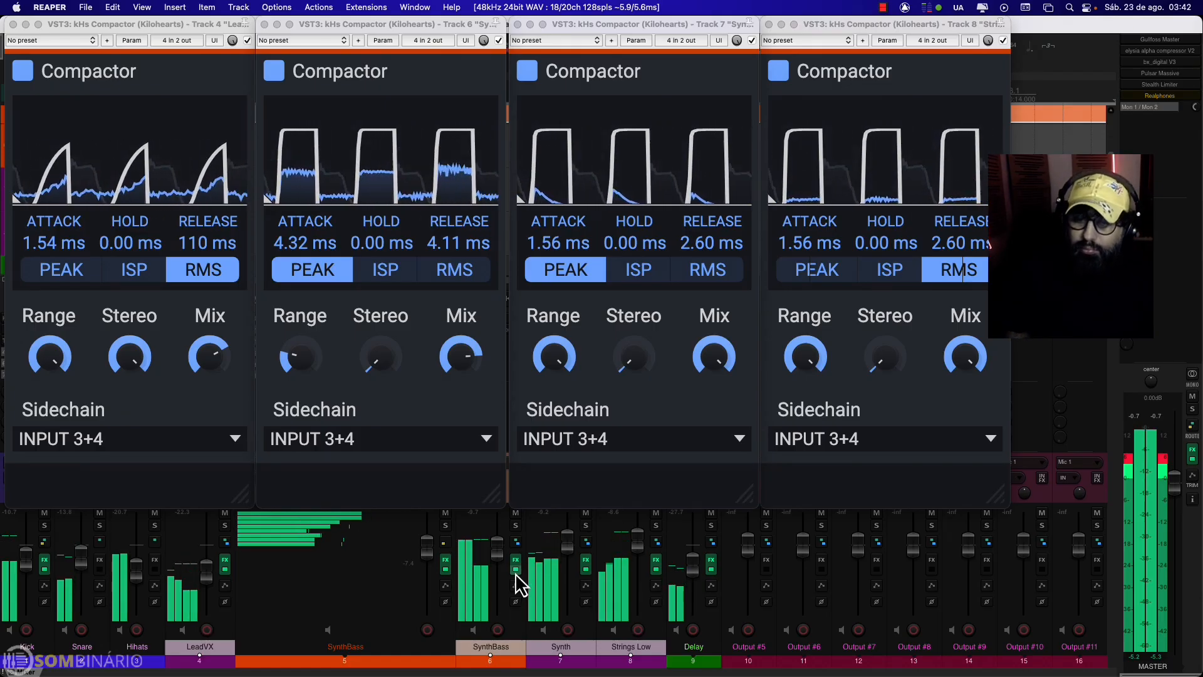
- Toggle the SynthBass effects bypass again for a last comparison and close the Compactor windows
click(516, 570)
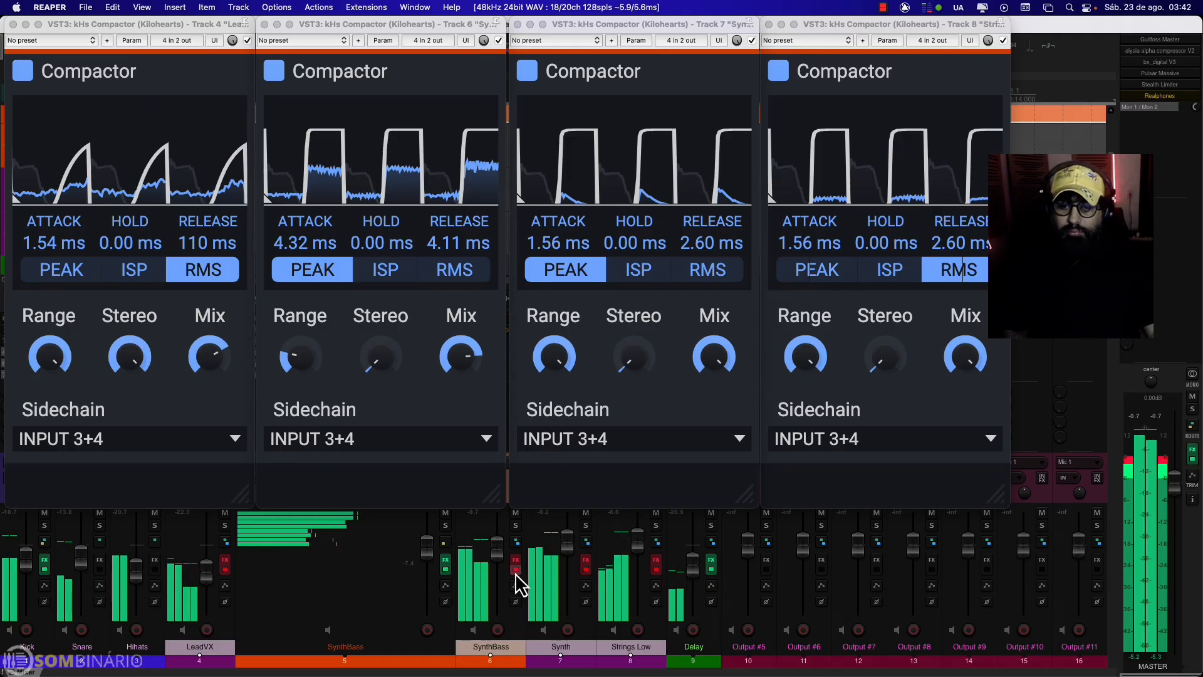
click(516, 571)
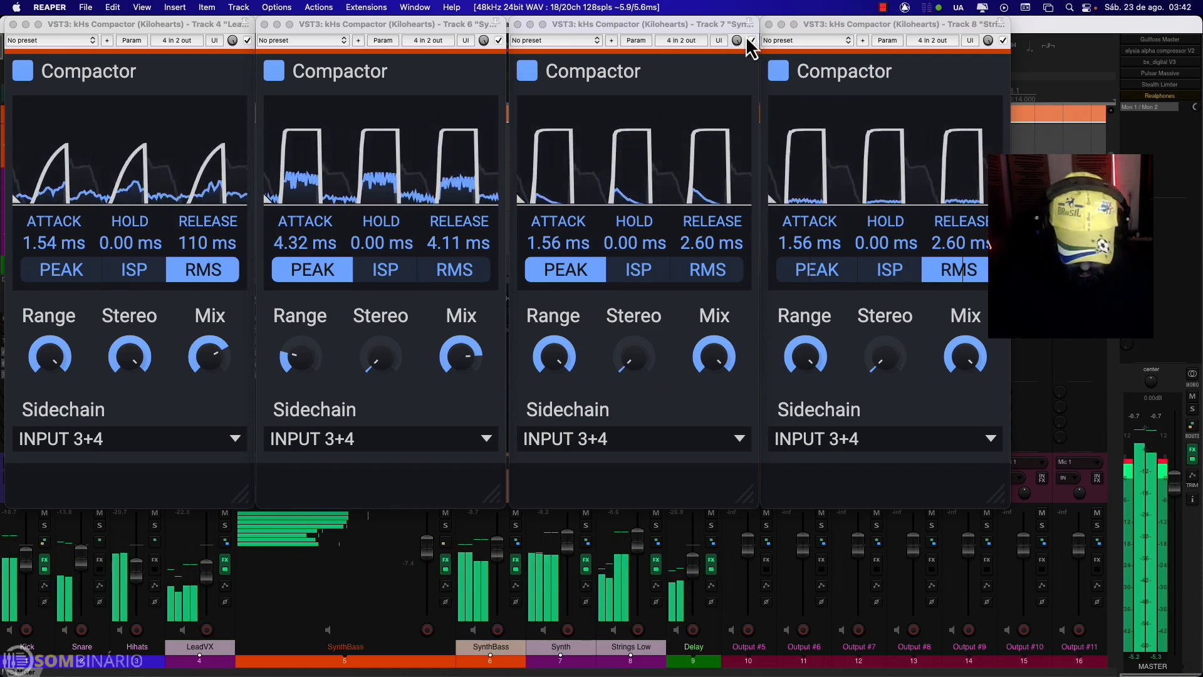
key(Escape)
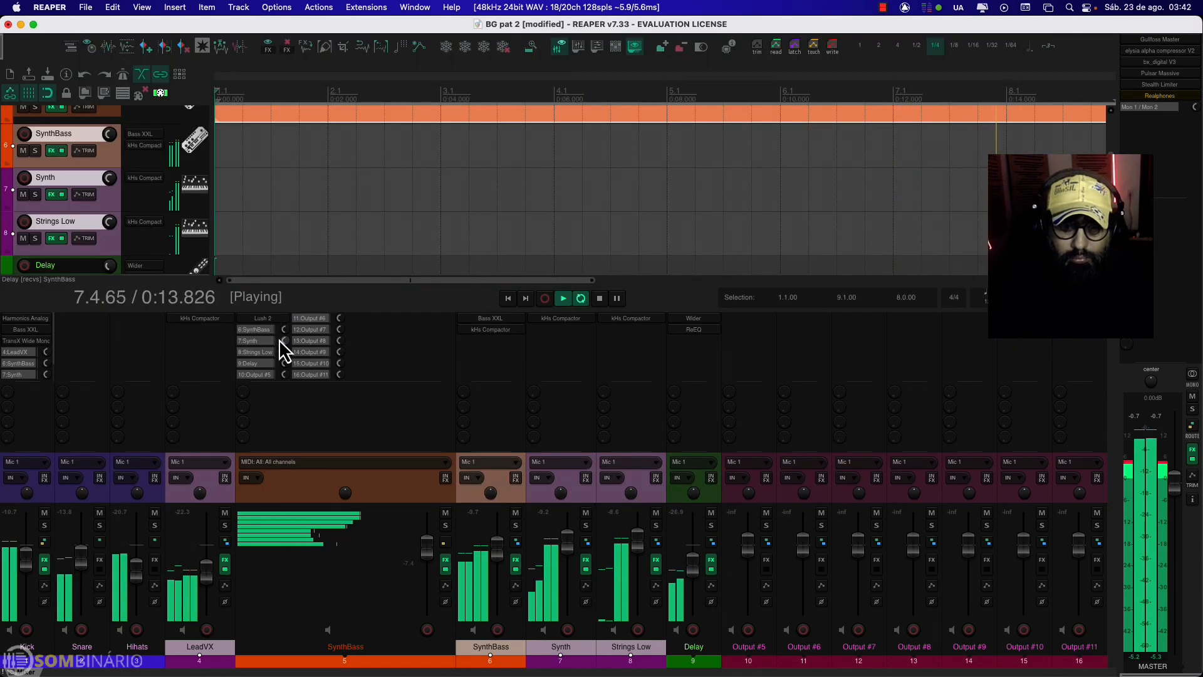
key(space)
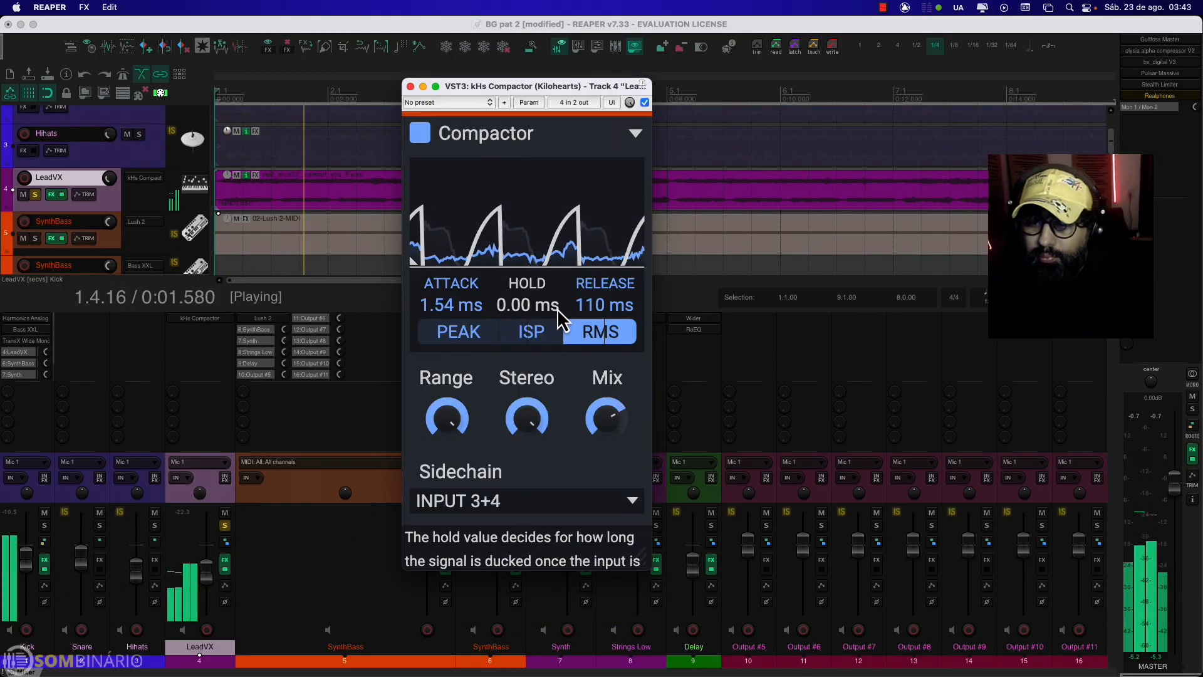
- Solo-listen to LeadVX and compare its Compactor's ISP and PEAK modes, ending on RMS
drag(450, 401, 450, 376)
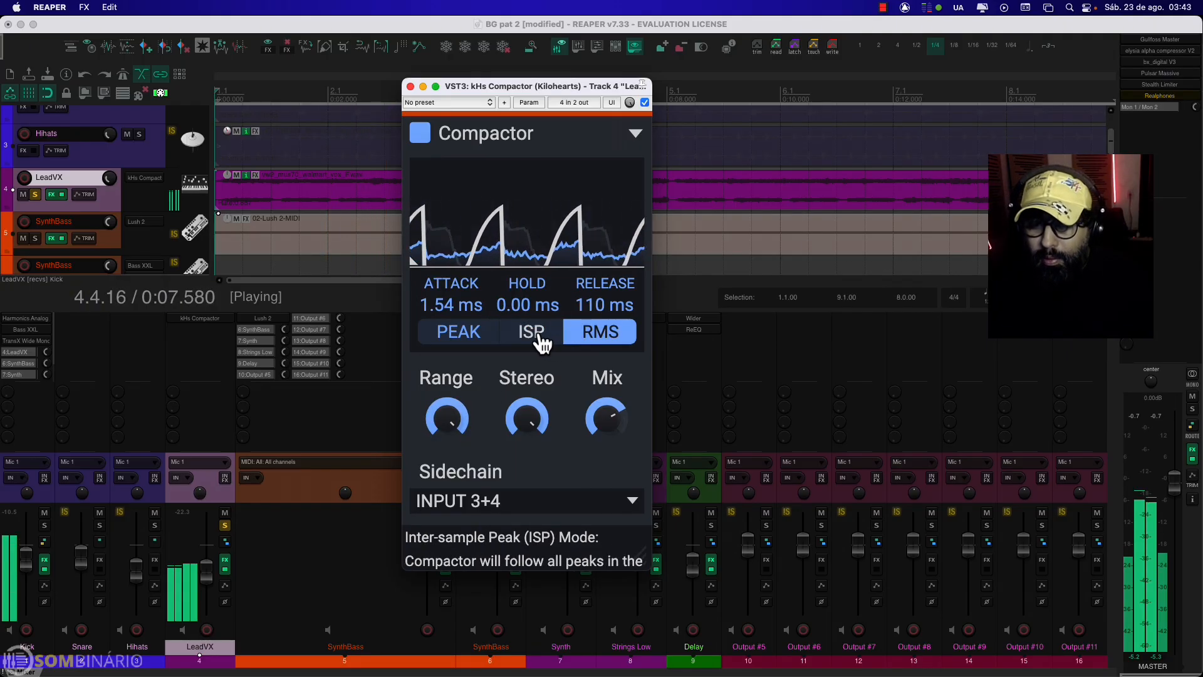
click(539, 339)
click(459, 333)
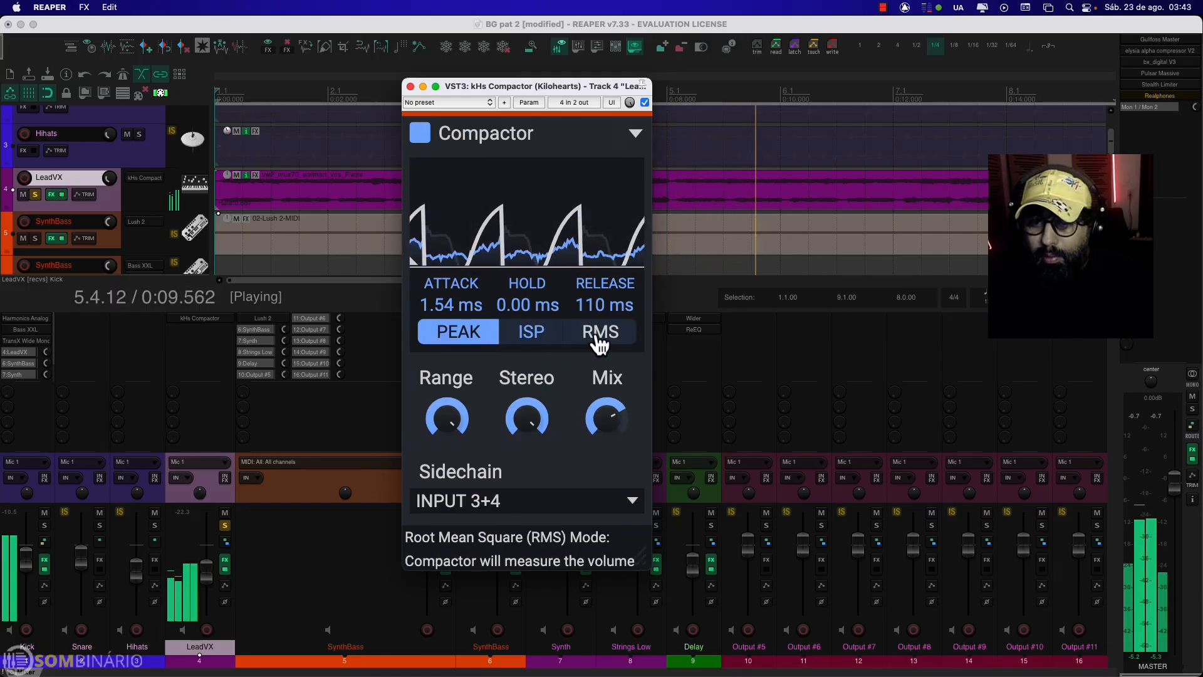
click(601, 338)
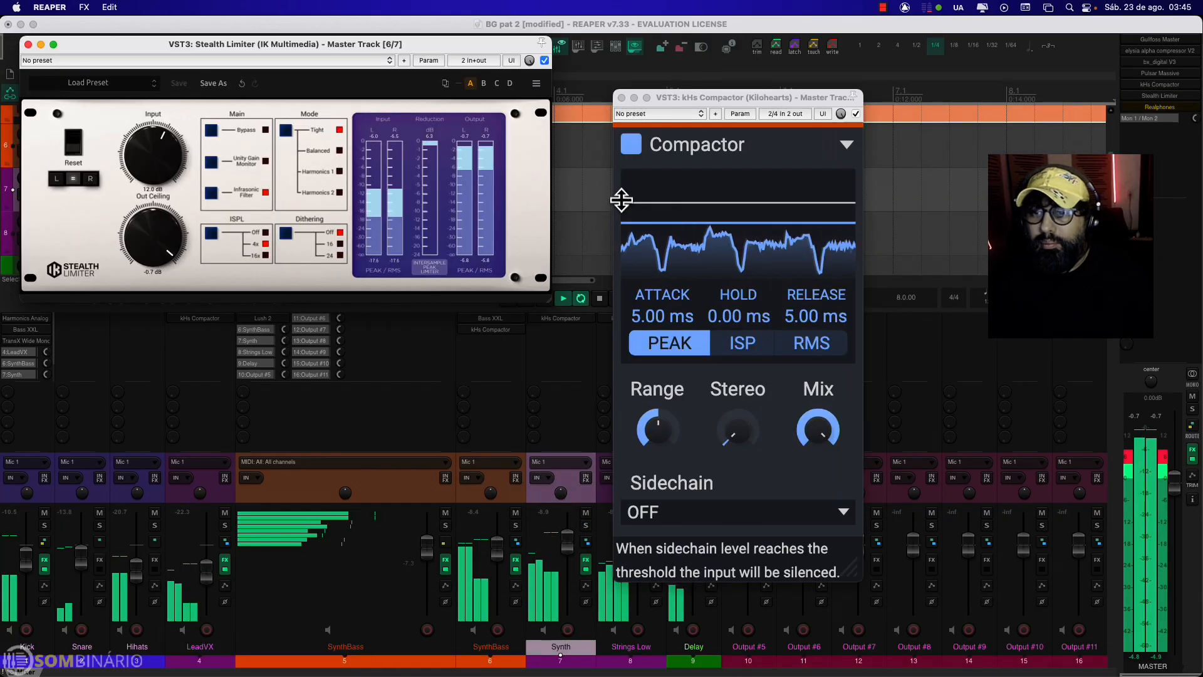
- On the master track's Compactor, lower the threshold and range and compare RMS with ISP detection, ending on ISP
drag(621, 199, 619, 236)
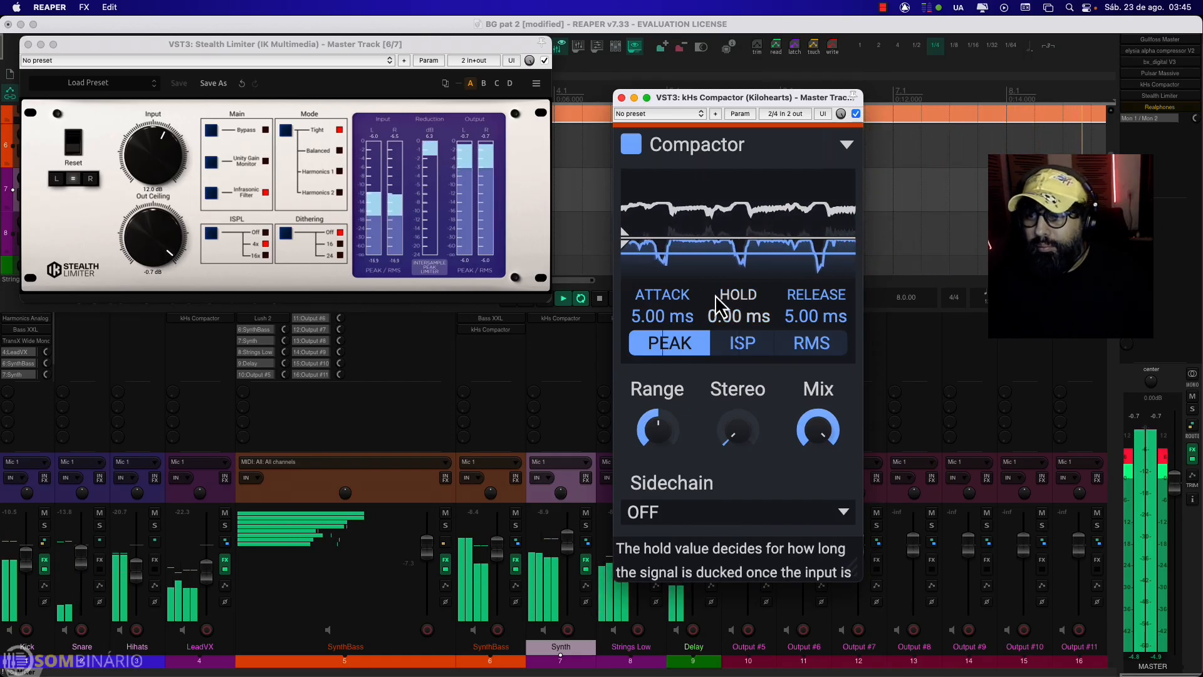
click(746, 349)
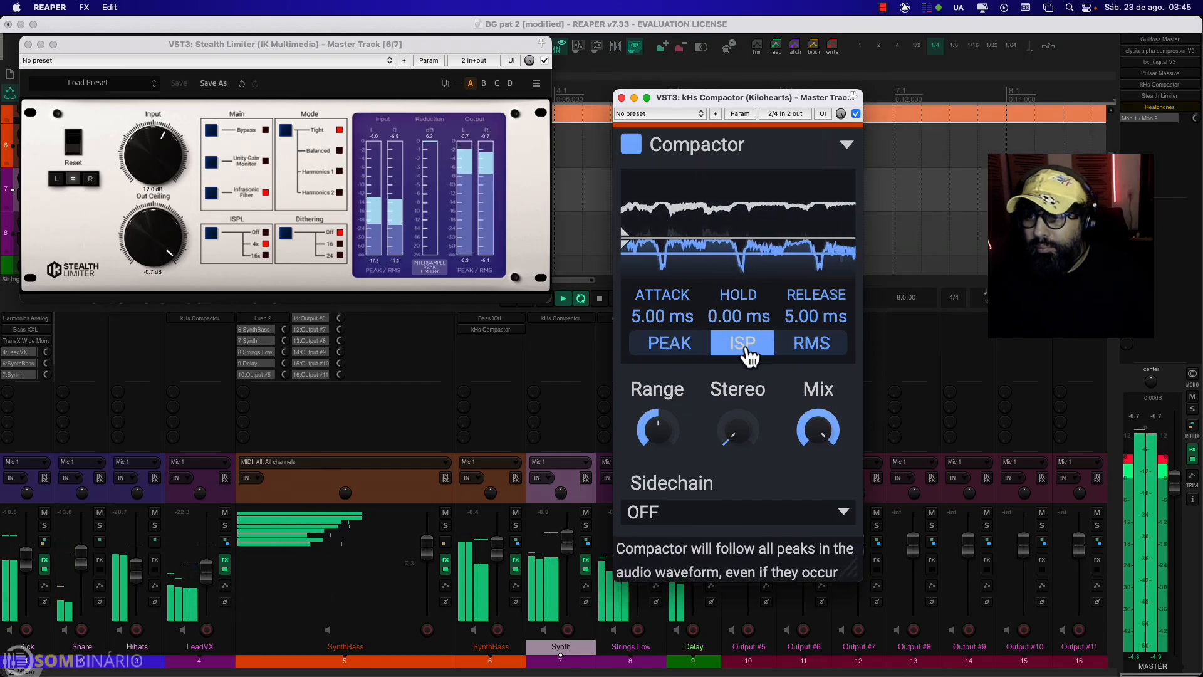
mouse_move(670, 431)
mouse_down()
mouse_move(670, 395)
mouse_move(670, 453)
mouse_up()
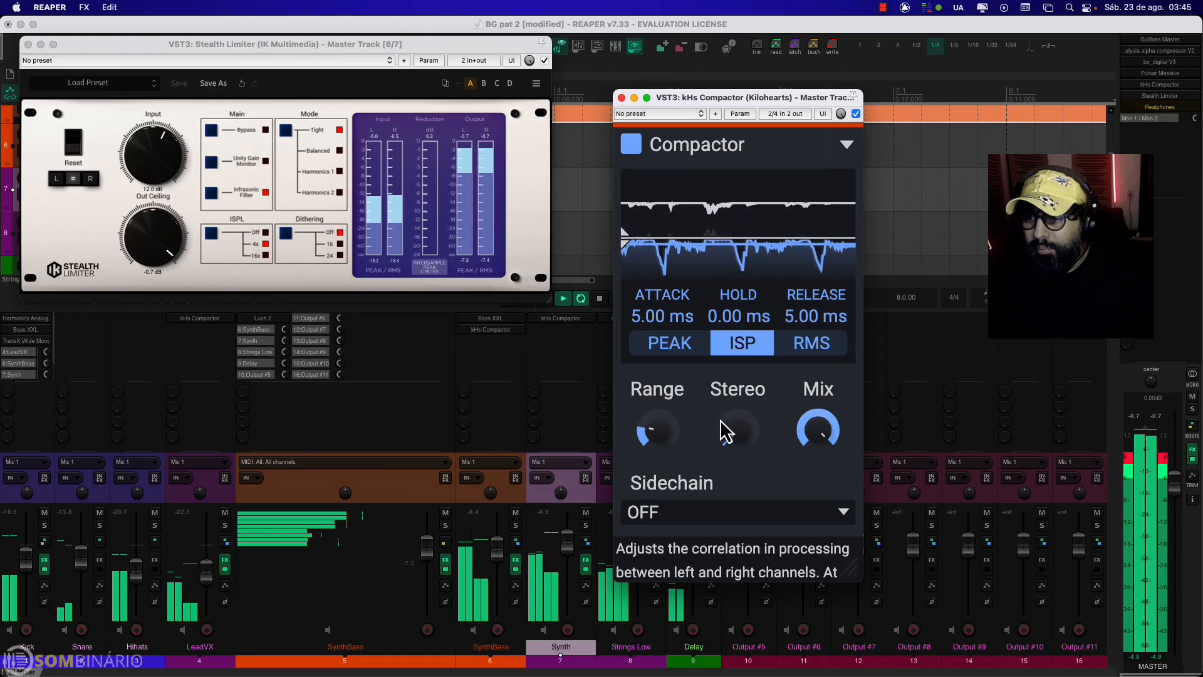
drag(730, 426, 764, 431)
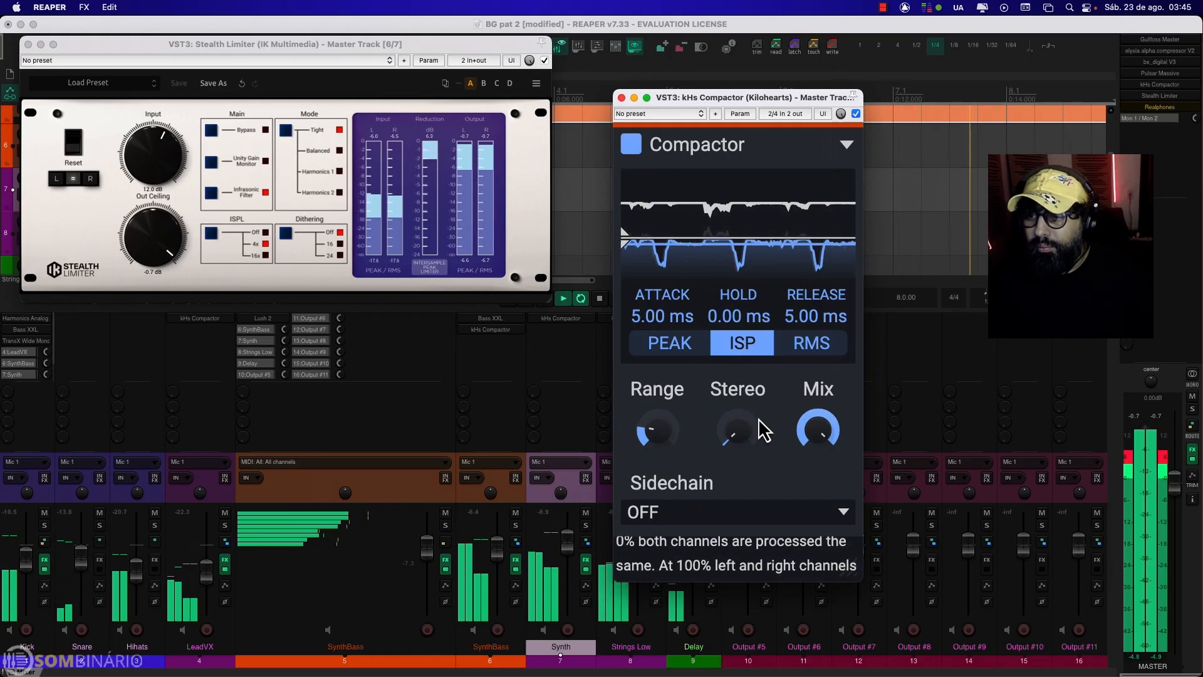
click(811, 344)
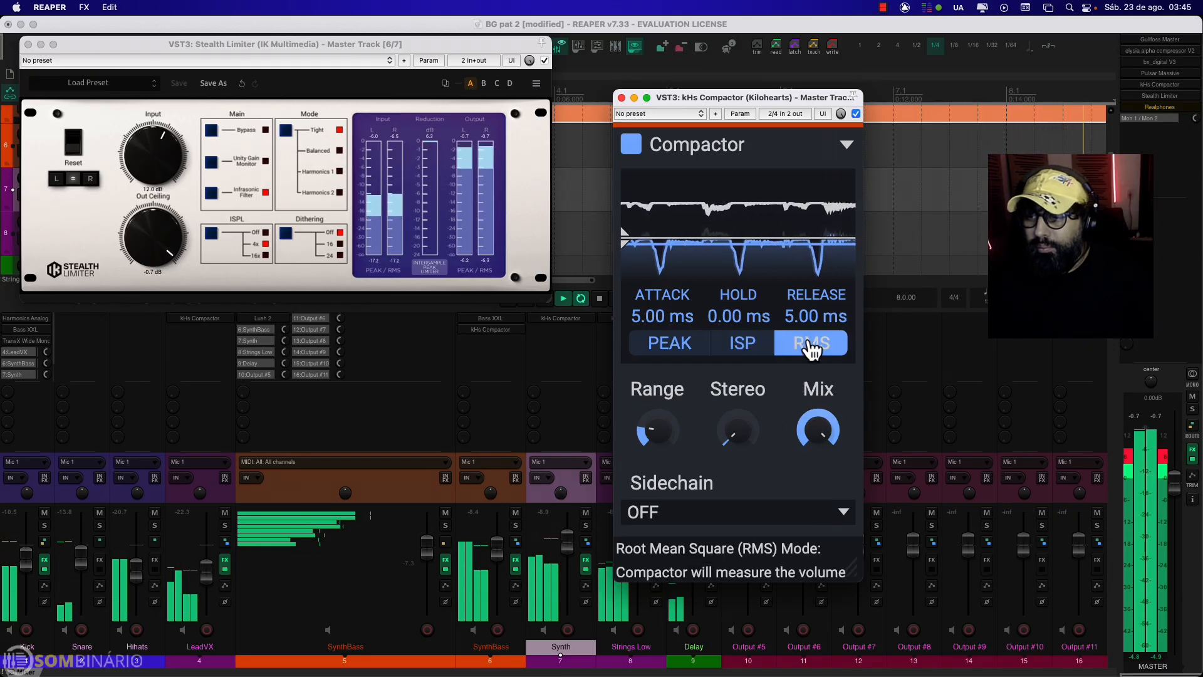
click(745, 350)
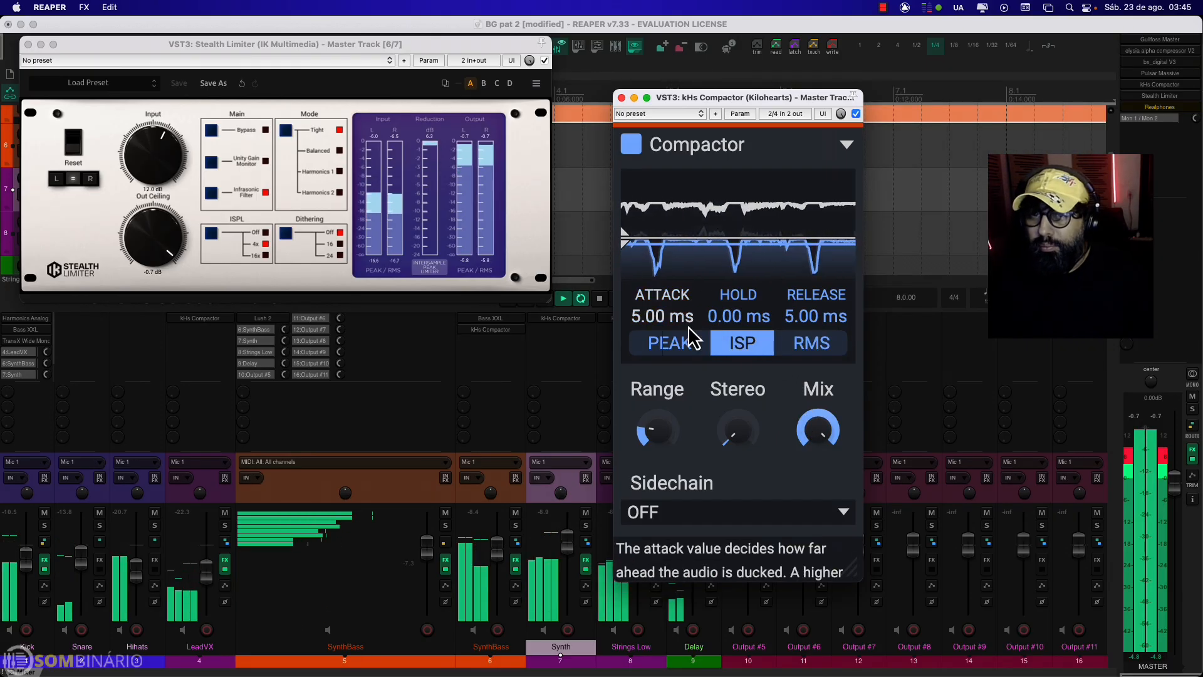
drag(135, 150, 152, 170)
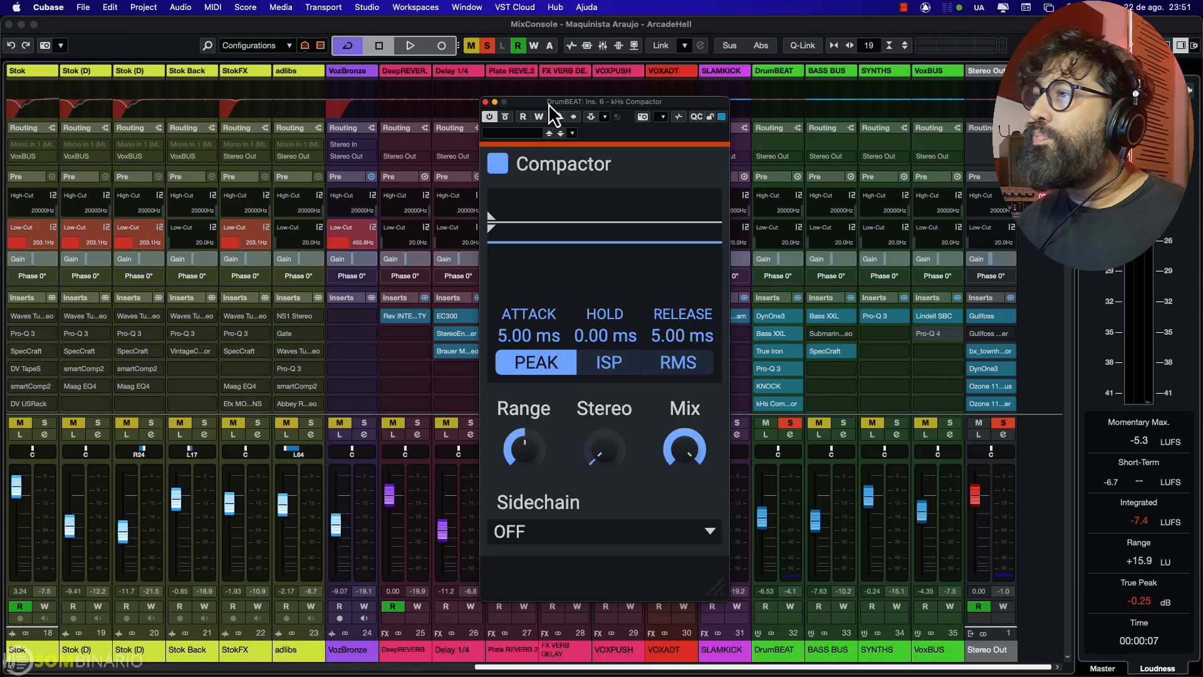
- In Cubase, set the DrumBEAT Compactor's range to its minimum and lower the threshold well below -11.69 dB during playback
drag(547, 103, 426, 89)
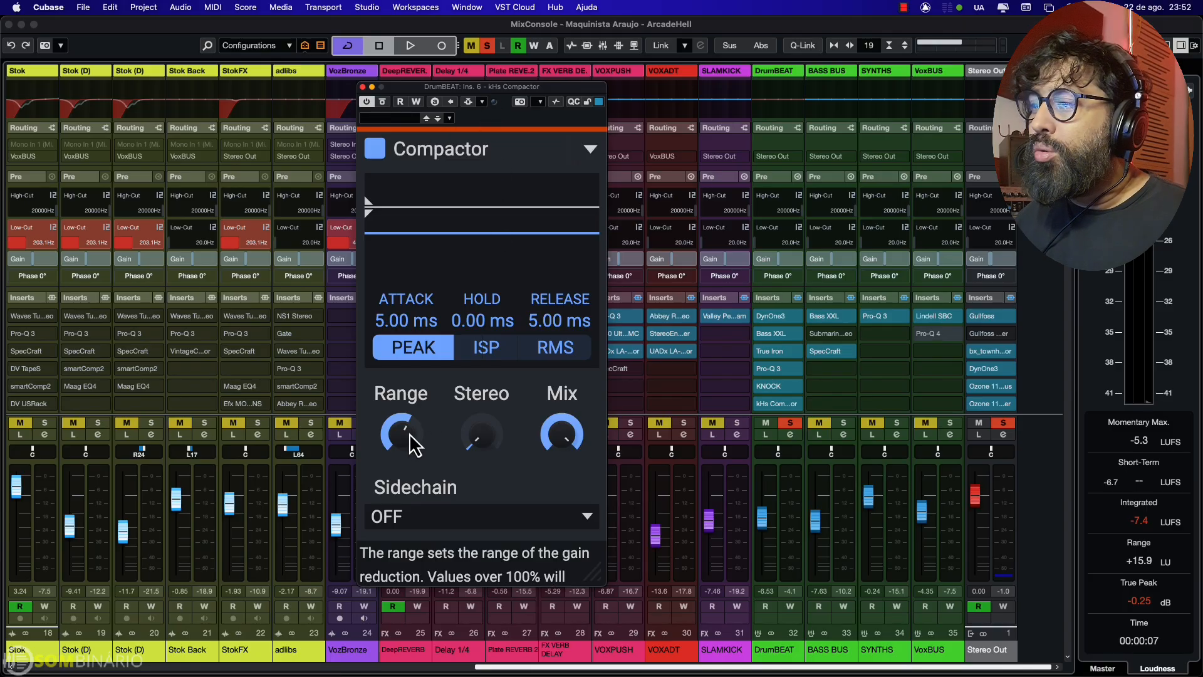
mouse_move(402, 434)
mouse_down()
mouse_move(402, 385)
mouse_move(402, 450)
mouse_up()
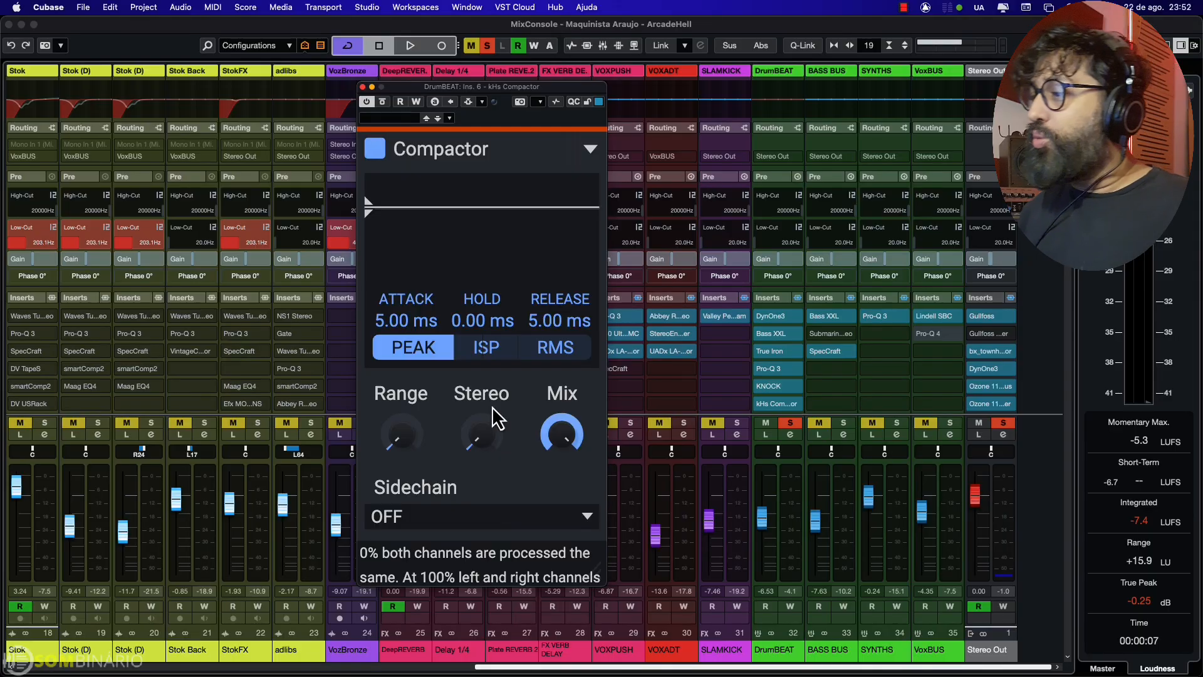
key(space)
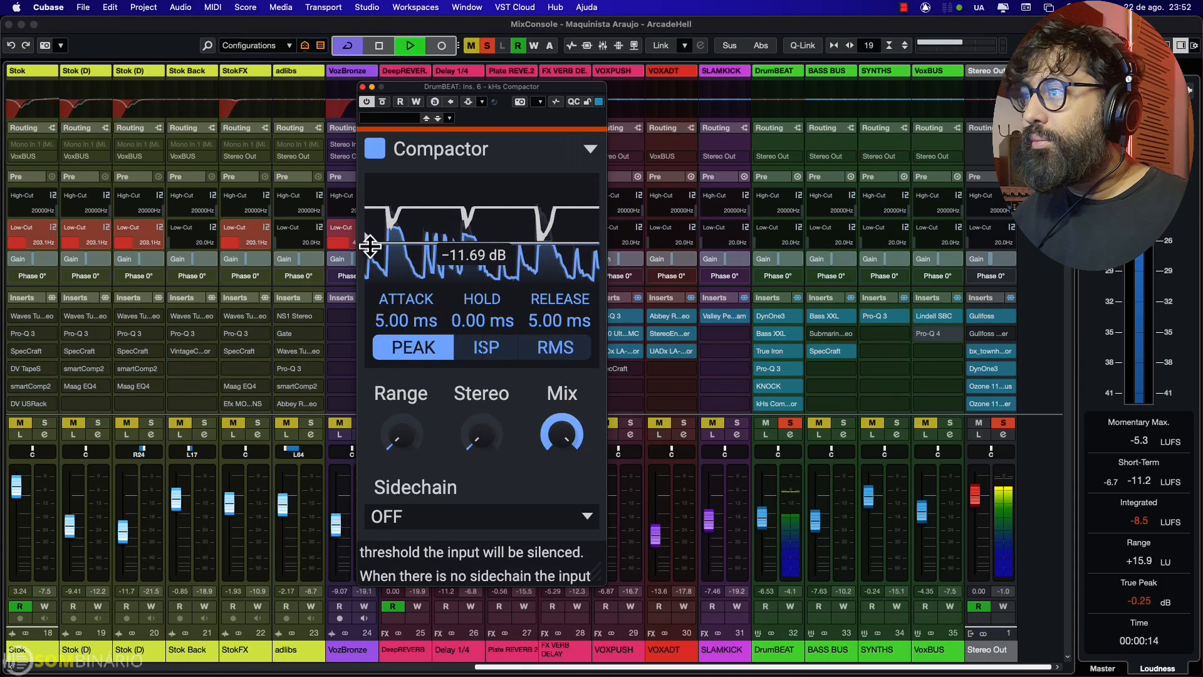
drag(370, 246, 370, 268)
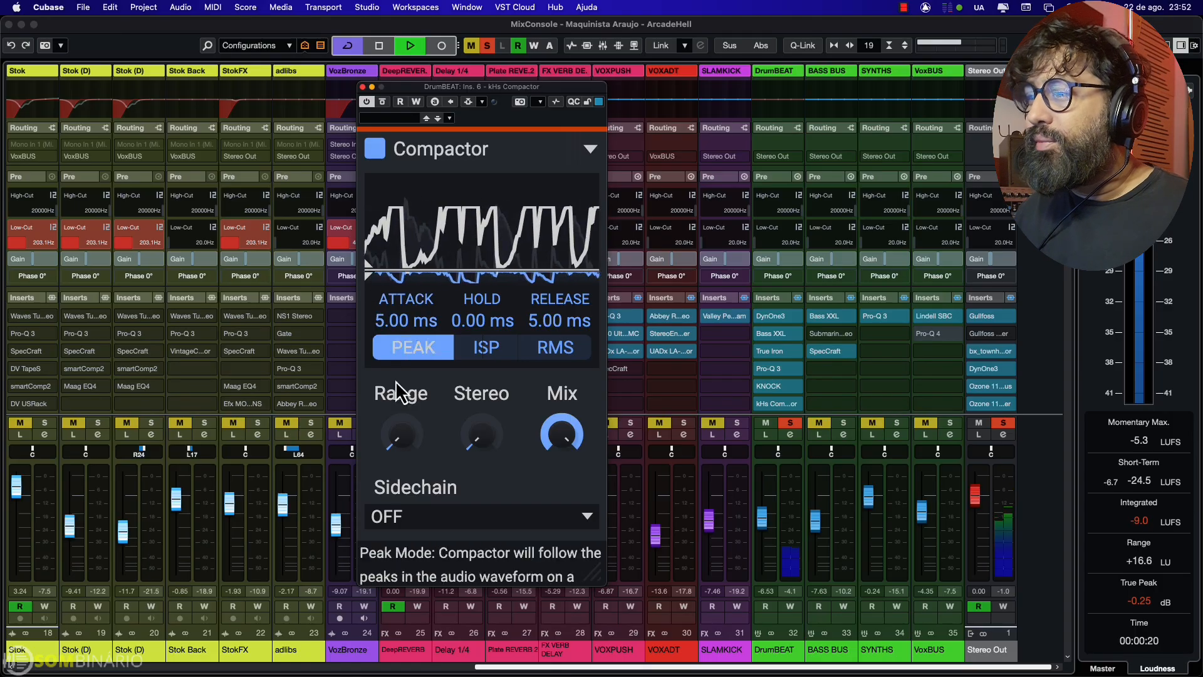
- Try the DrumBEAT Compactor's range at 200 % and return it to its minimum
mouse_move(401, 434)
drag(401, 434, 401, 414)
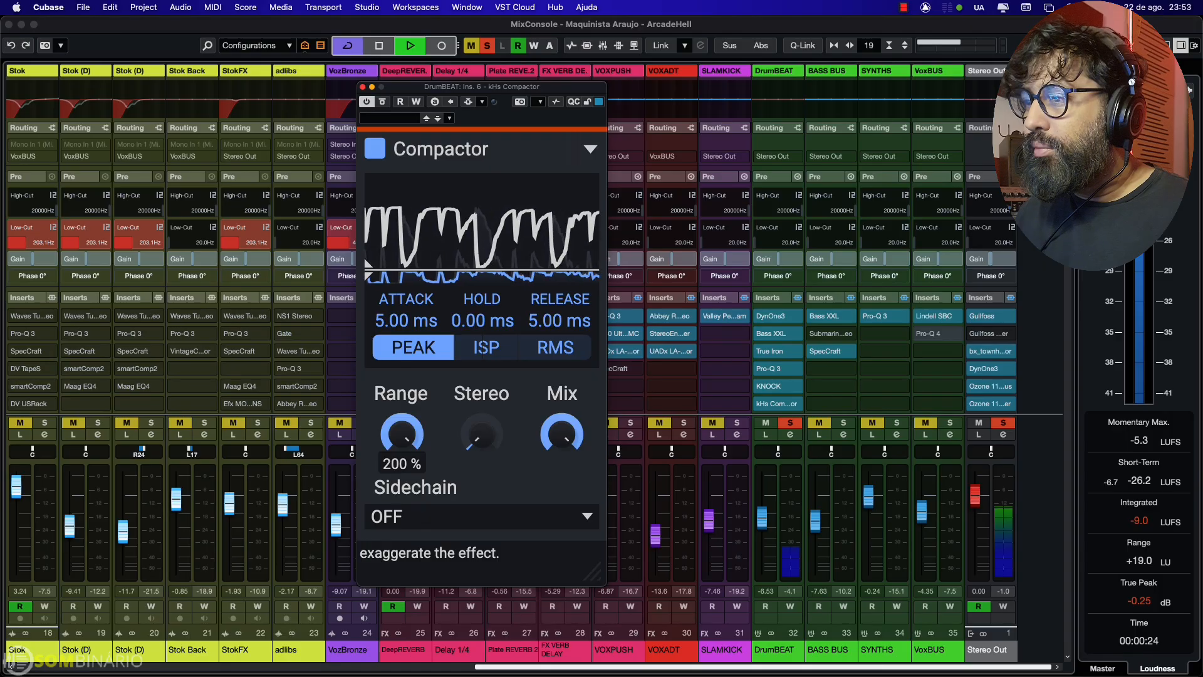
drag(401, 434, 401, 464)
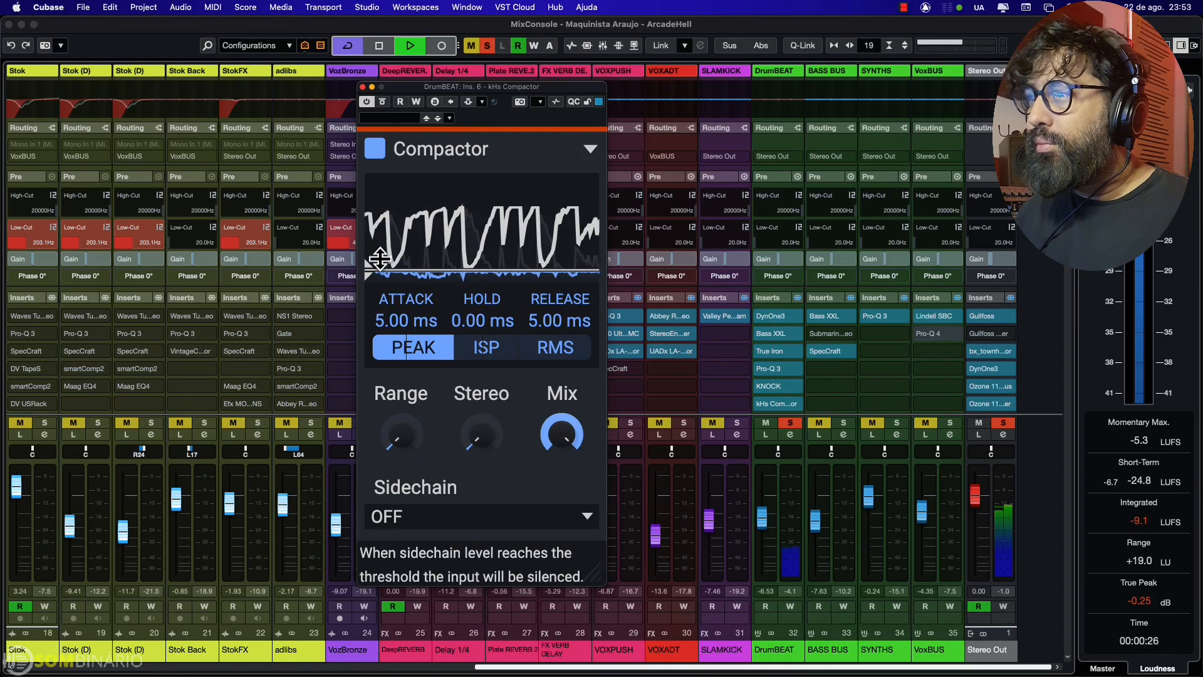
- Raise the DrumBEAT Compactor's threshold so it catches only the loudest hits, and toggle its bypass to compare
drag(371, 257, 370, 237)
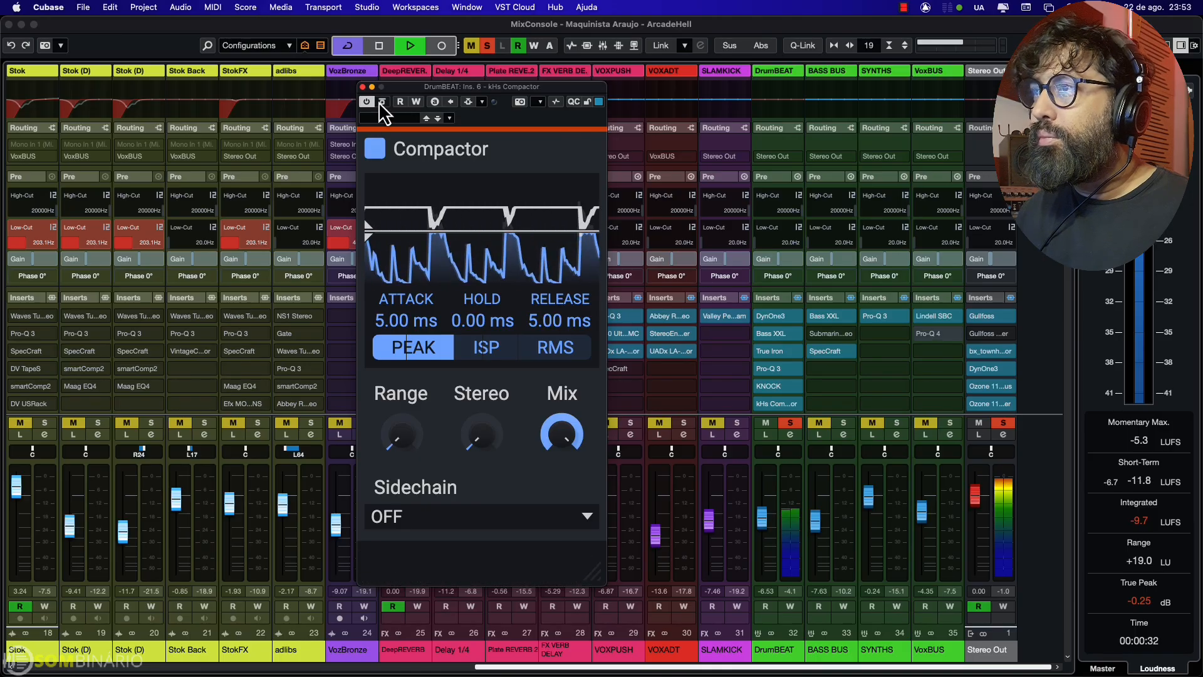
click(381, 101)
click(382, 102)
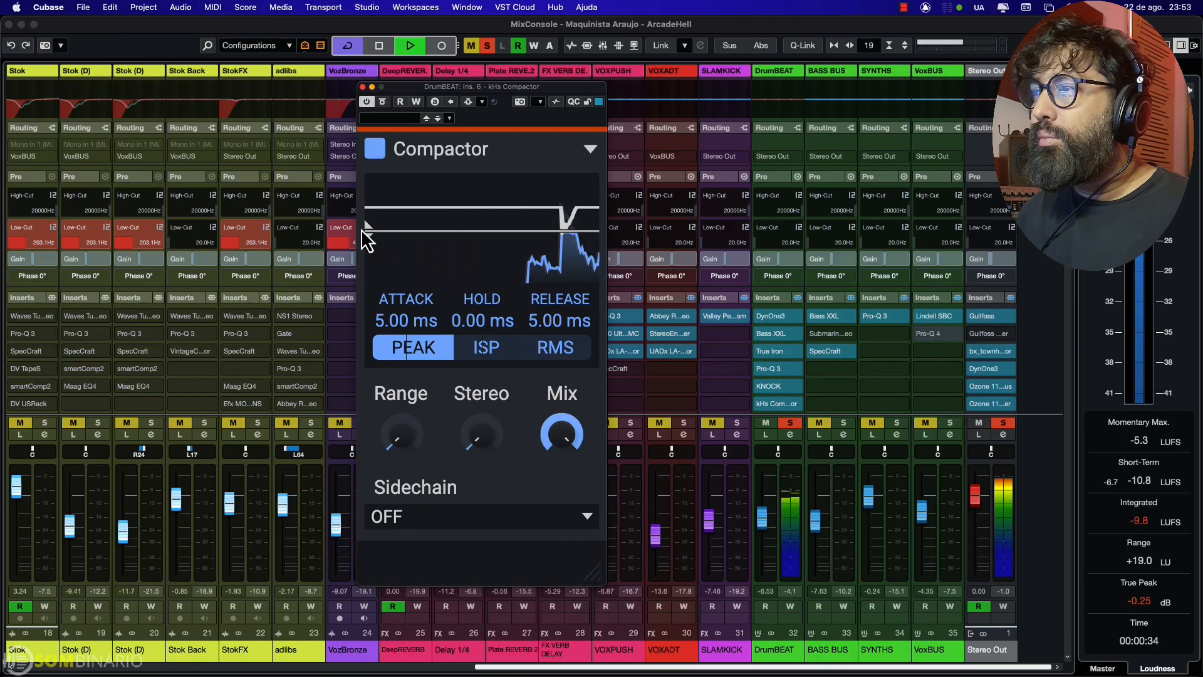
- Raise the threshold slightly, bring the range up to about its midpoint and switch the detection mode to ISP
drag(373, 236, 372, 231)
drag(375, 431, 374, 396)
click(486, 349)
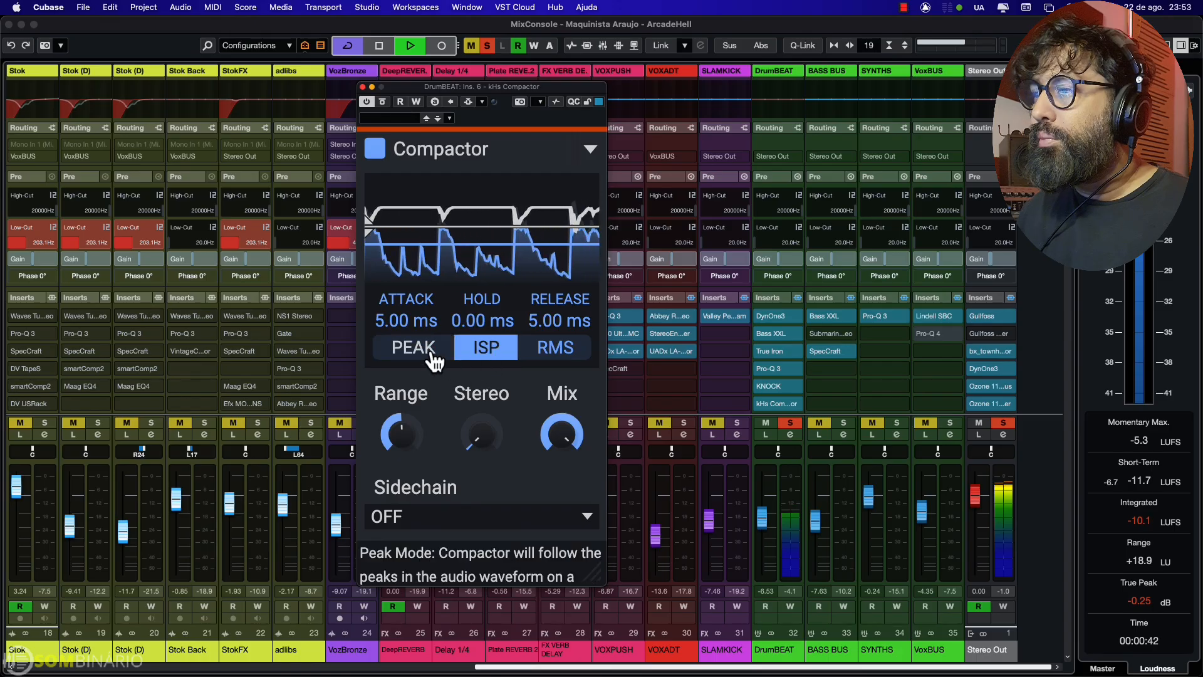
- Set the DrumBEAT Compactor's attack to 0.12 ms and its release to 3.47 ms
drag(393, 321, 393, 361)
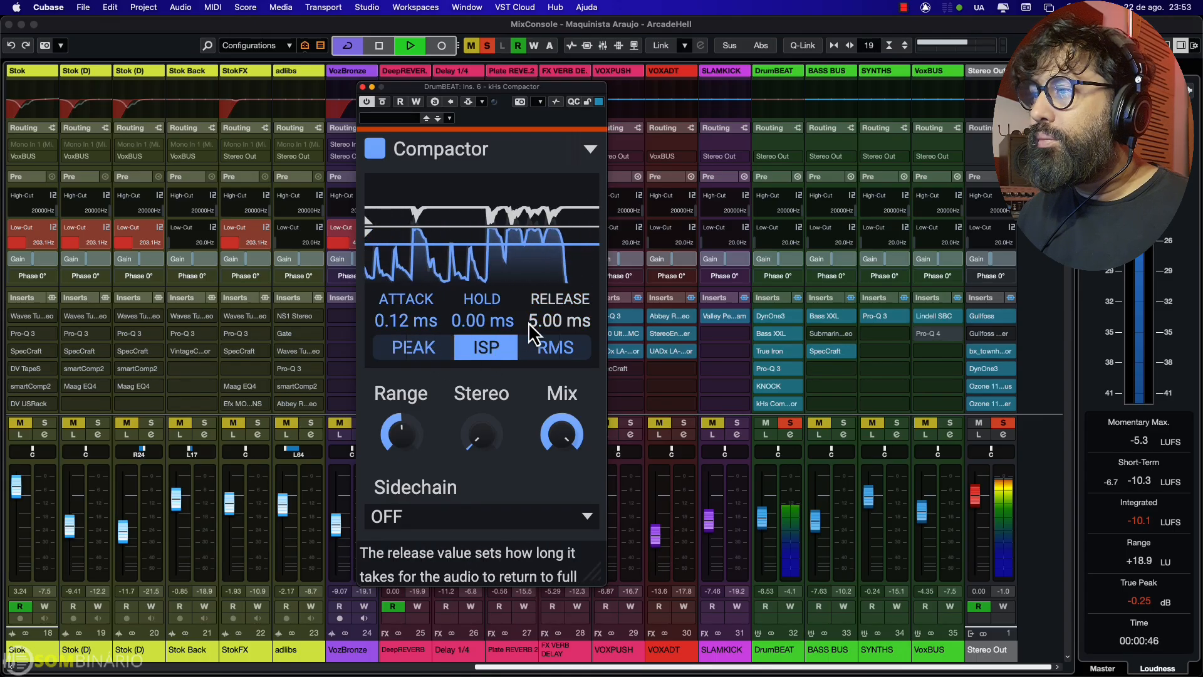
drag(539, 334, 540, 343)
key(space)
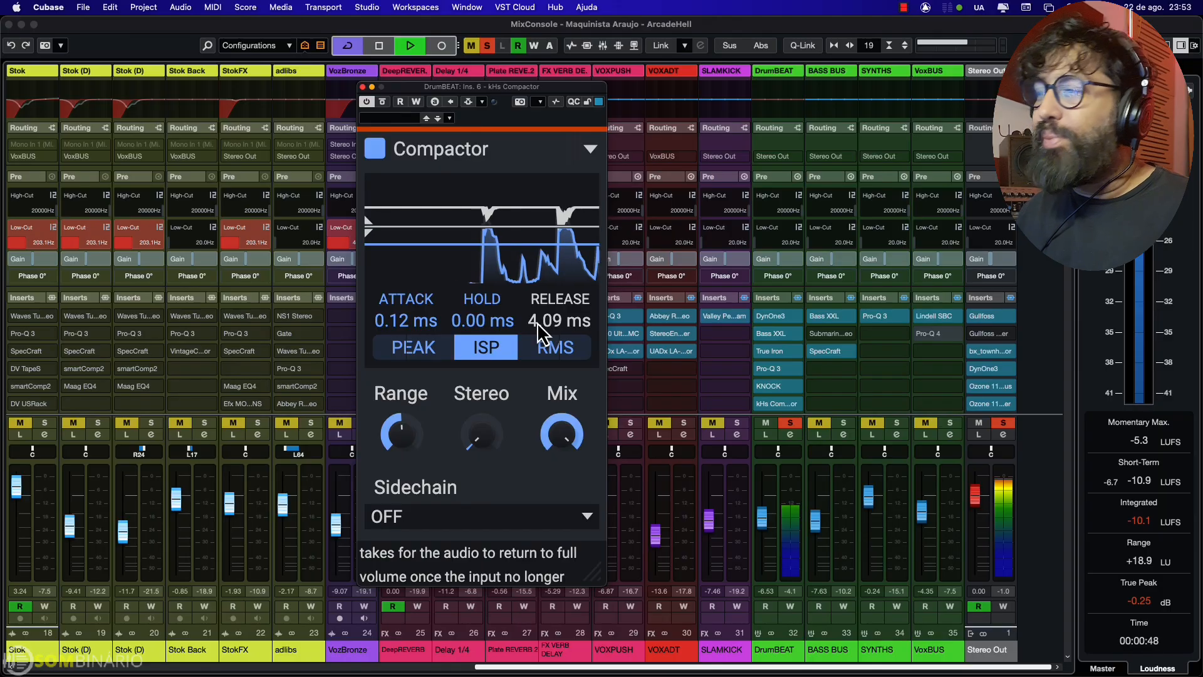
scroll(538, 322, down, 3)
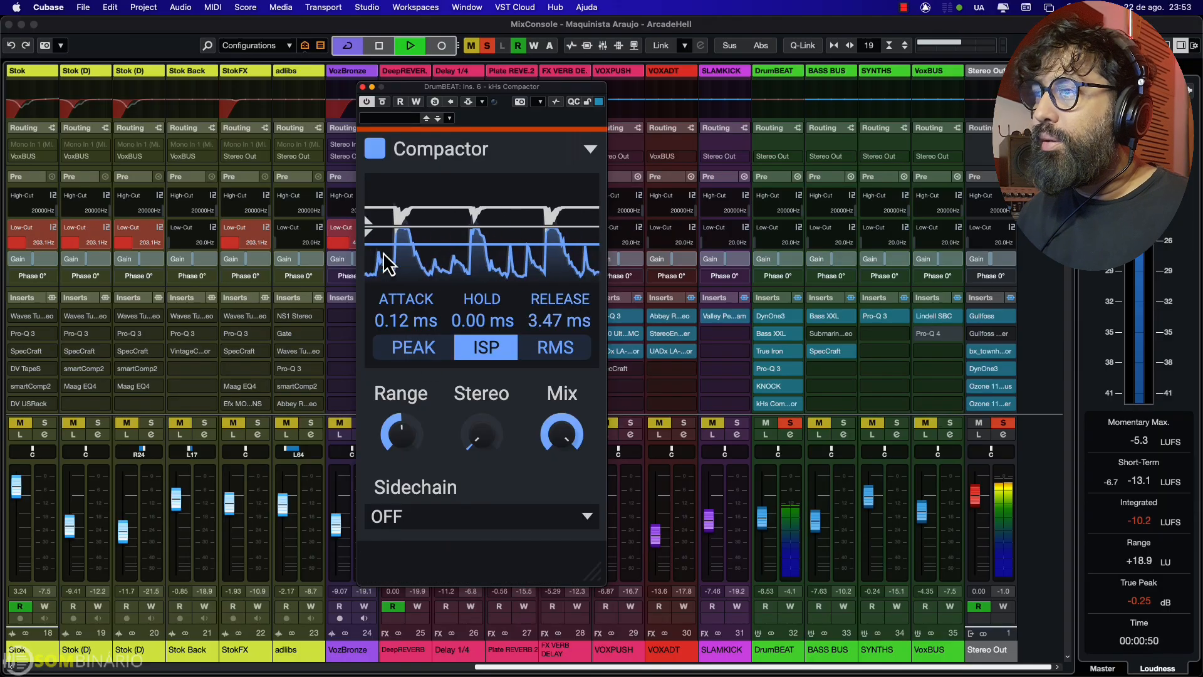
- Lower the Compactor's threshold slightly and toggle its bypass to compare the drums with and without ISP clipping
drag(371, 227, 367, 231)
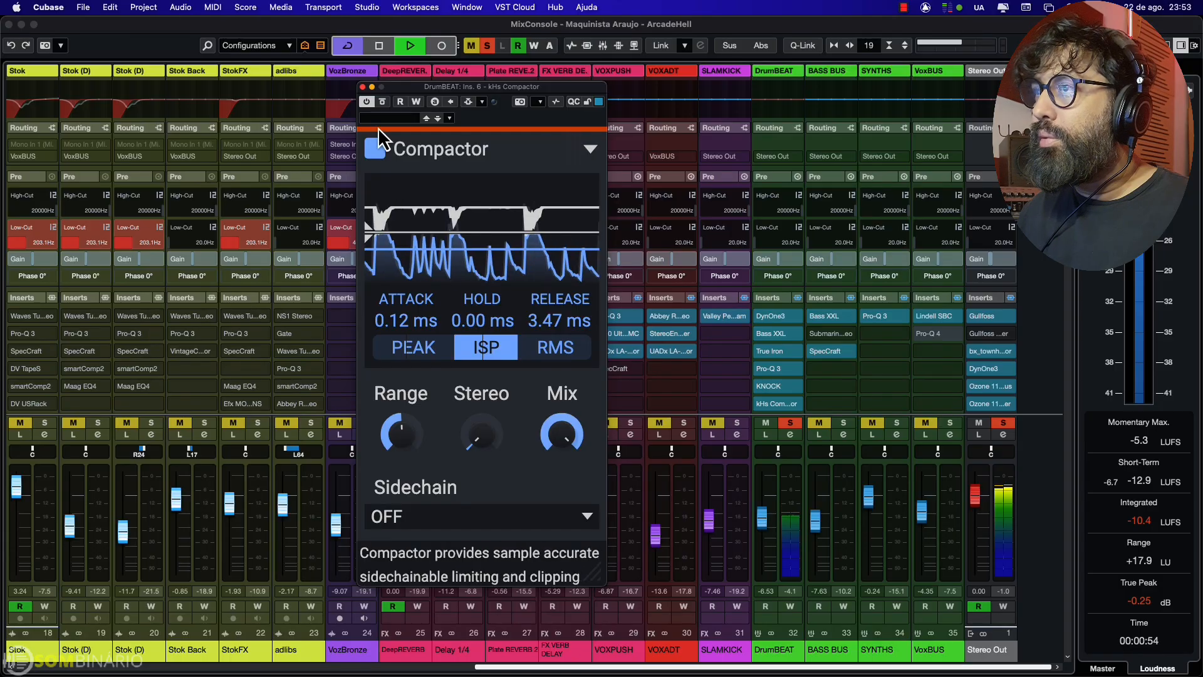
click(382, 105)
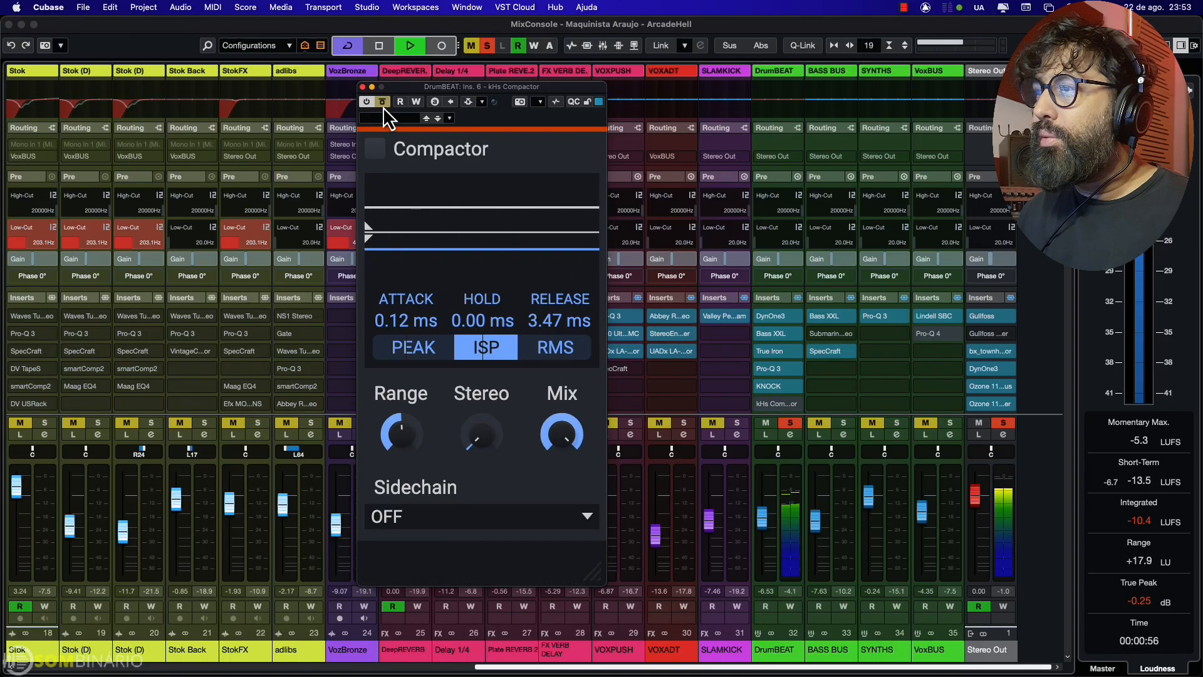
click(382, 105)
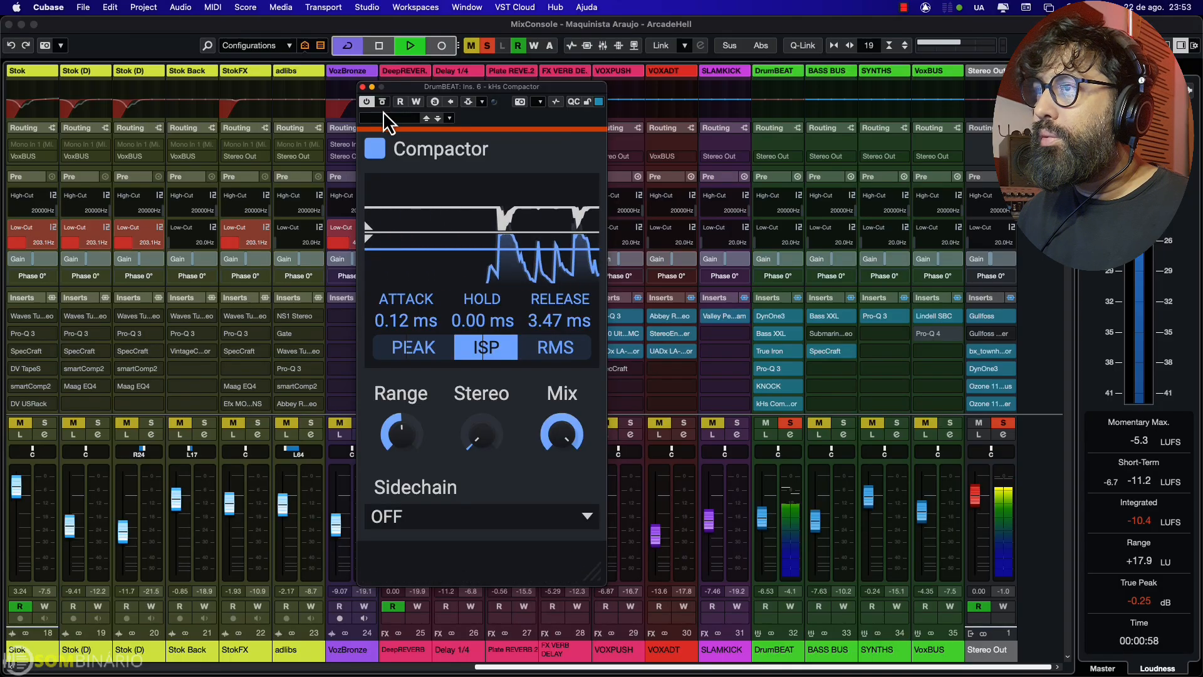
- Set the DrumBEAT Compactor's range to its minimum while keeping ISP mode, and toggle playback
mouse_move(562, 434)
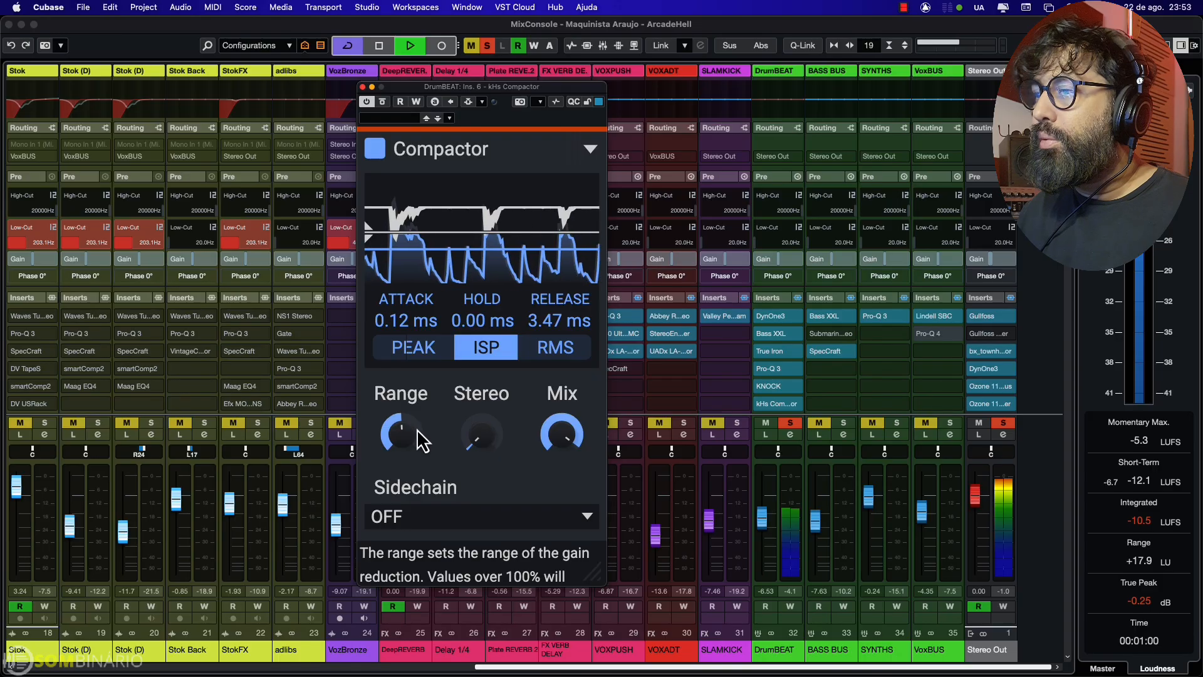
drag(409, 431, 413, 447)
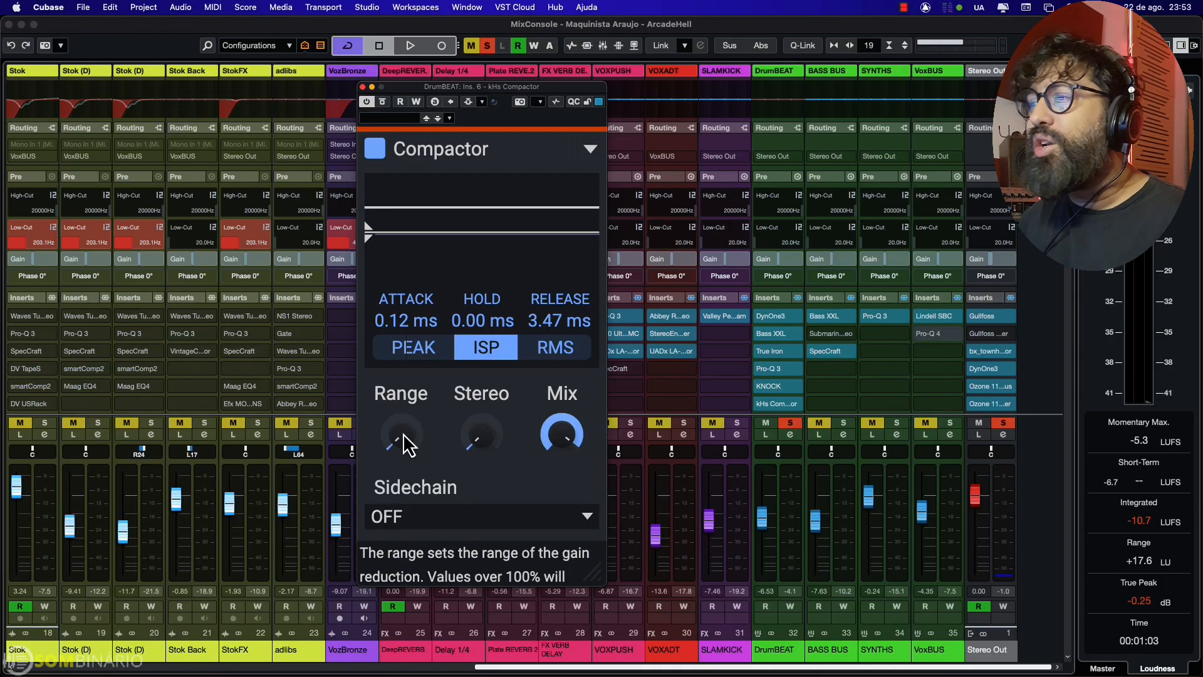
key(space)
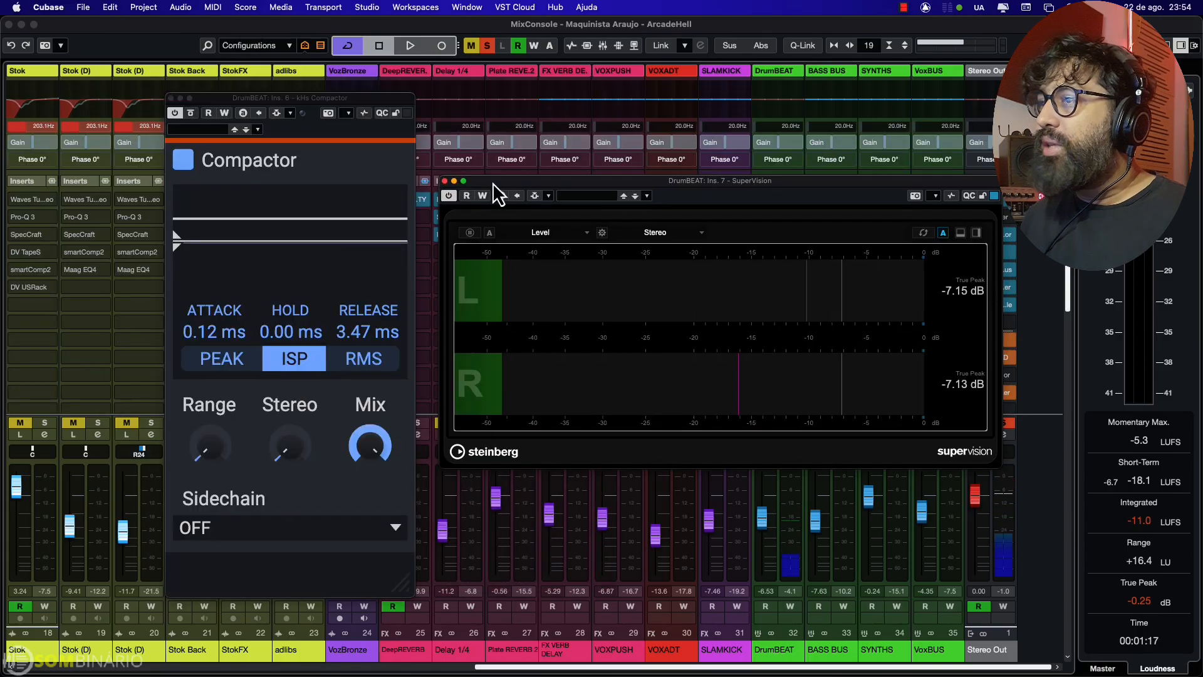
- Compare the DrumBEAT true peak levels in SuperVision with Compactor bypassed and active, and stop playback
drag(492, 182, 495, 200)
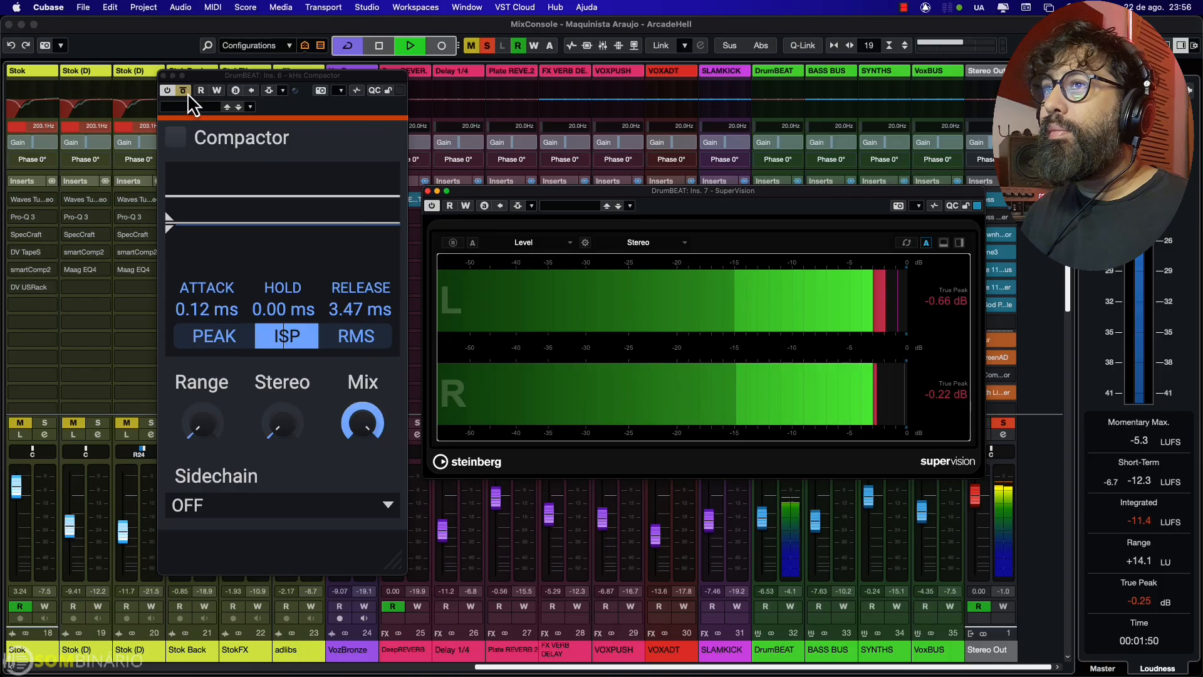
click(176, 137)
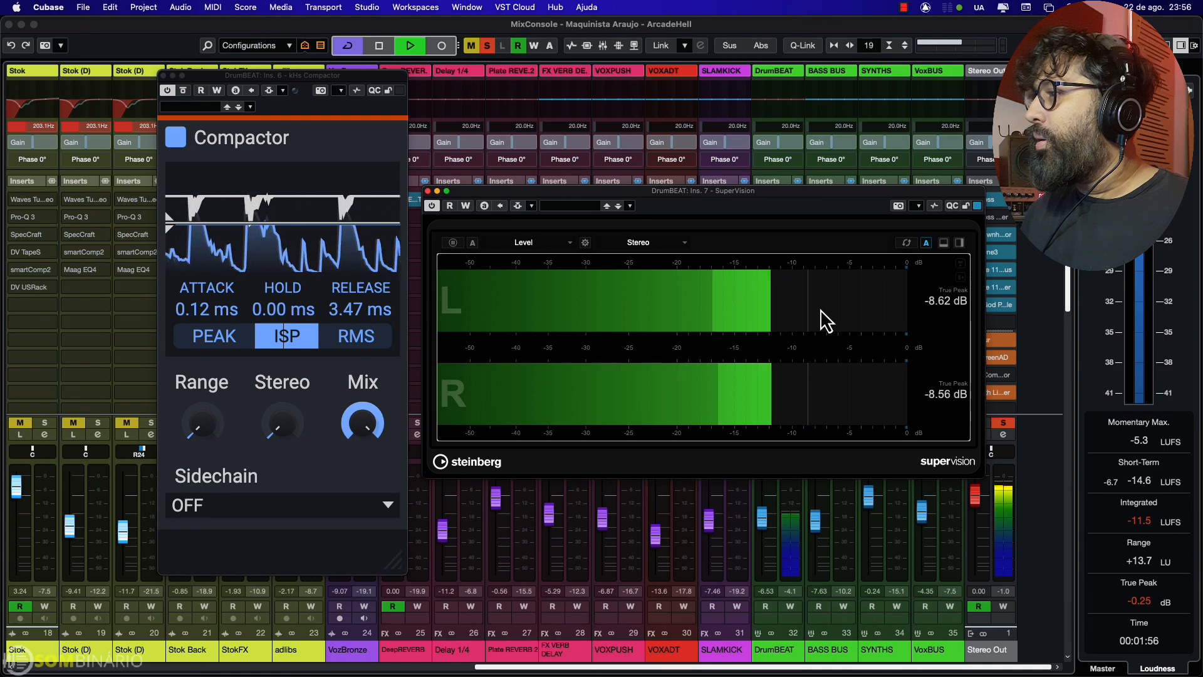
key(space)
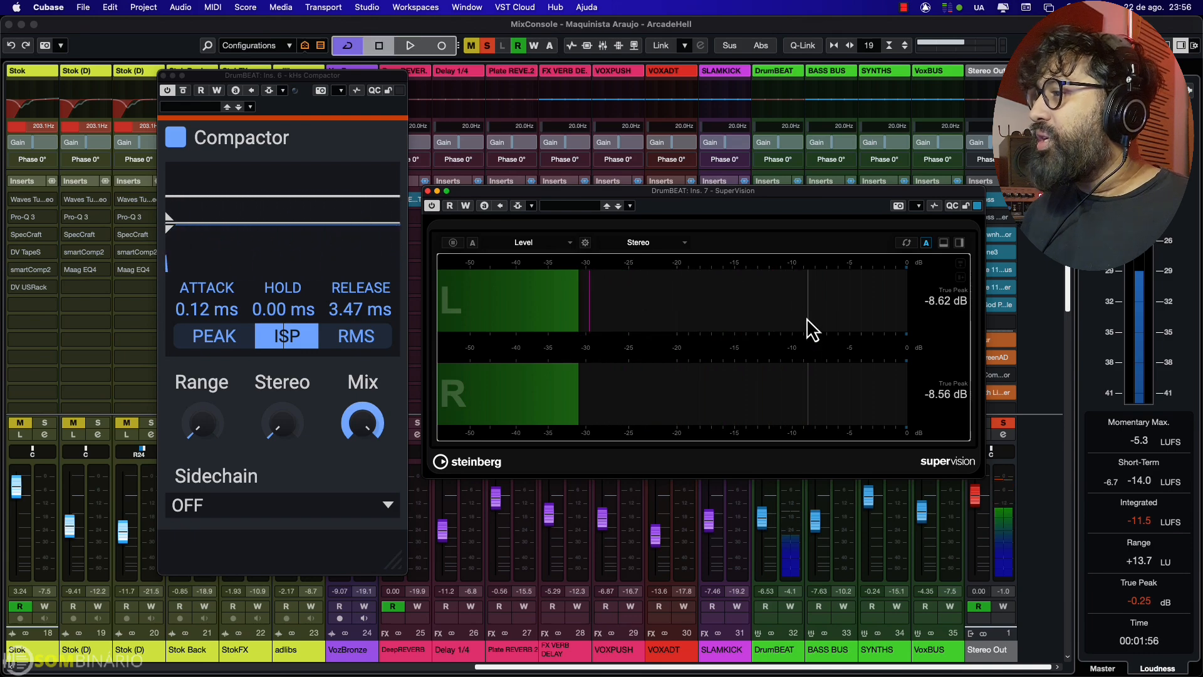